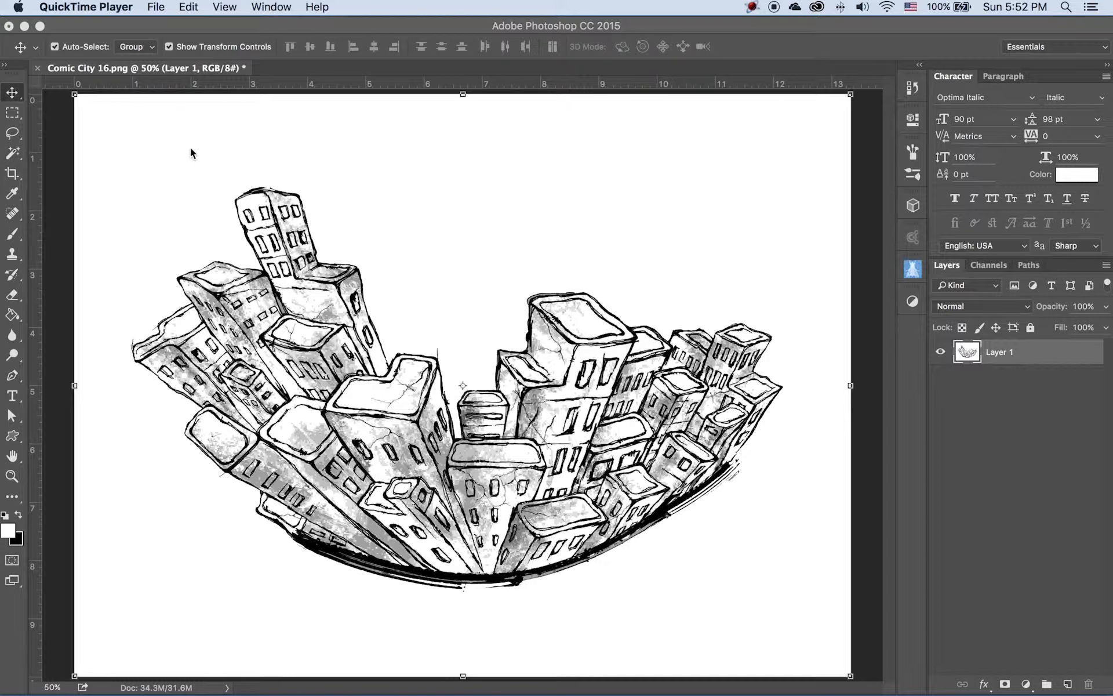
Select the white background around the Comic City 16 artwork with the Magic Wand, delete it, and clear the selection.
{"action": "left_click", "coordinate": [13, 156]}
{"action": "left_click_drag", "start_coordinate": [13, 158], "coordinate": [87, 171]}
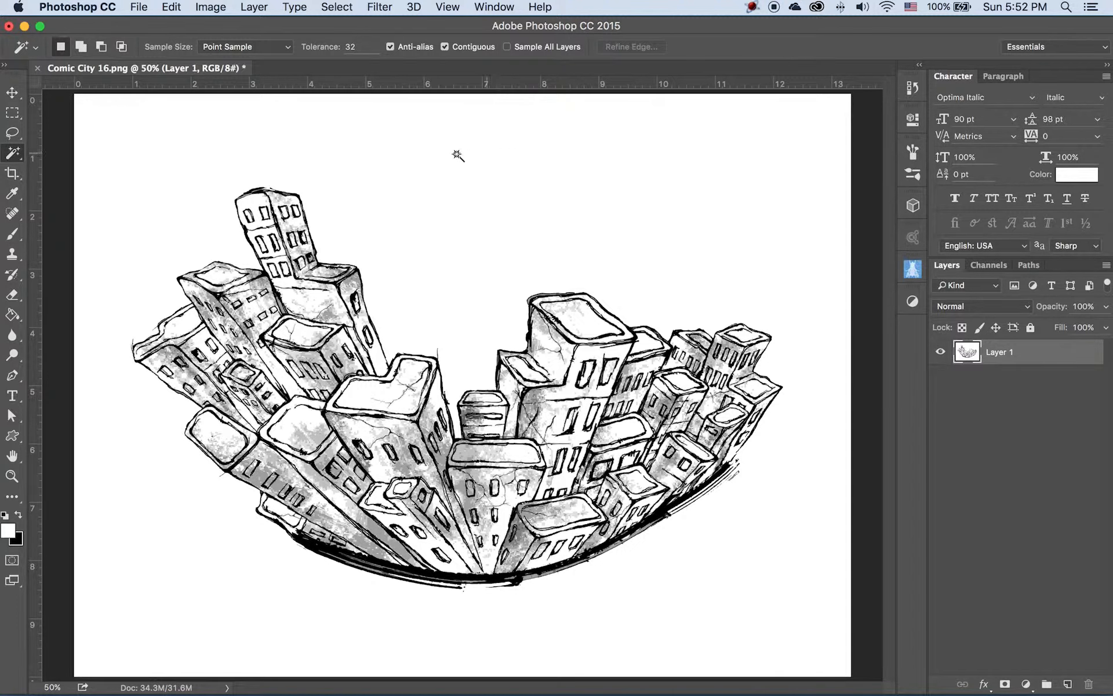
{"action": "left_click", "coordinate": [450, 161]}
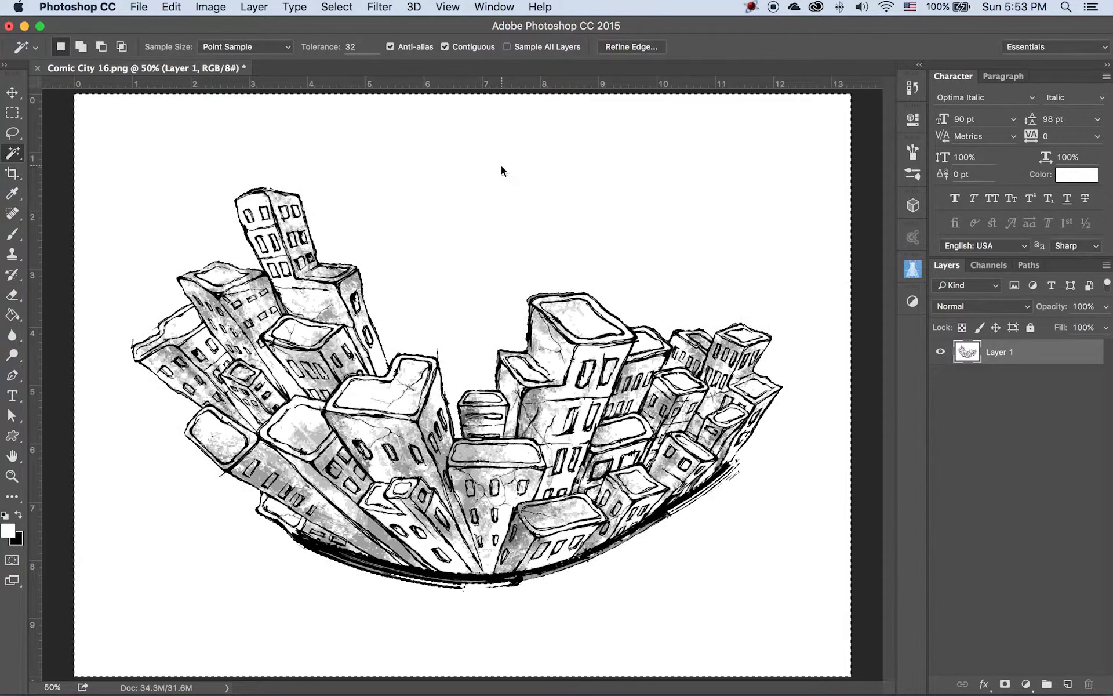
{"action": "key", "text": "Delete"}
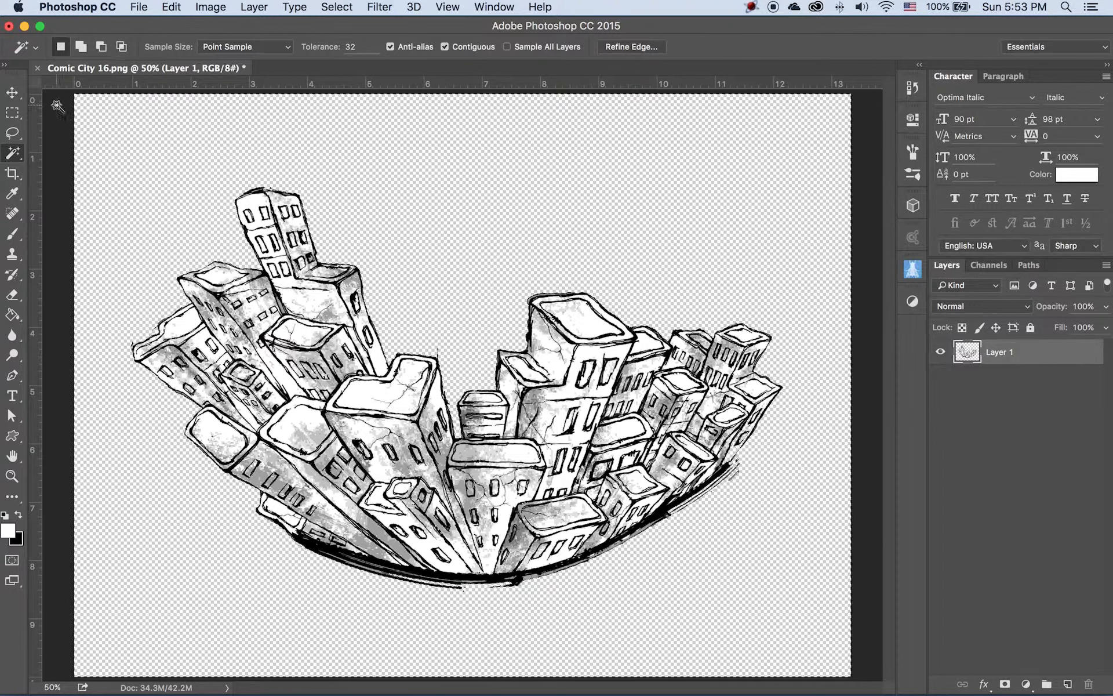
{"action": "key", "text": "v"}
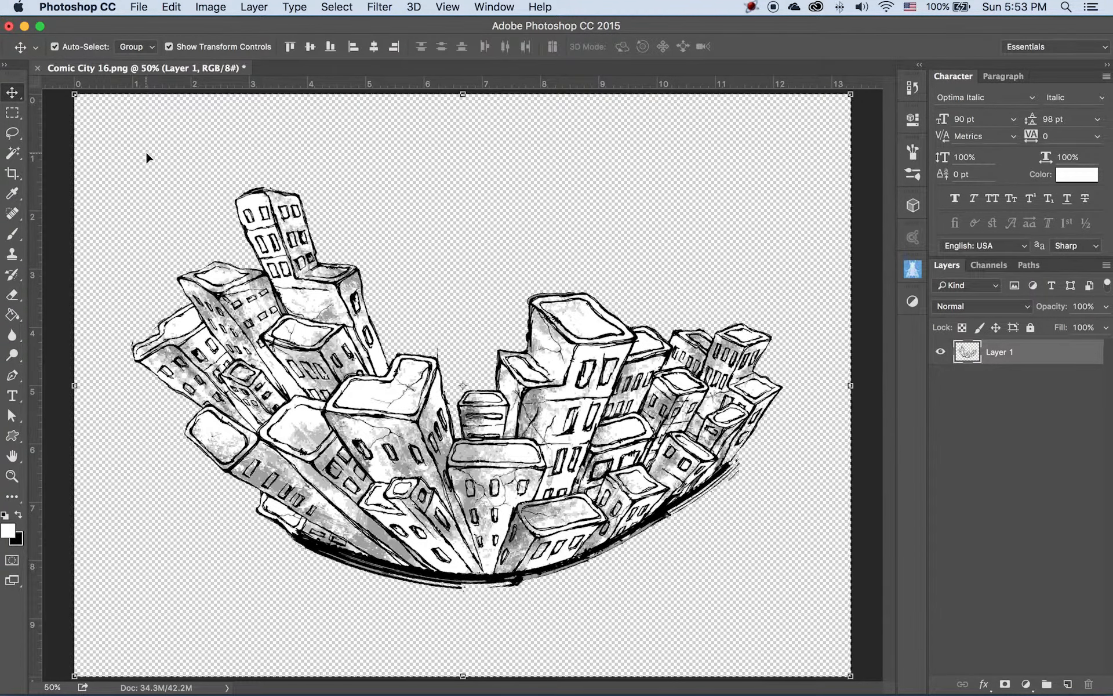
{"action": "key", "text": "super+d"}
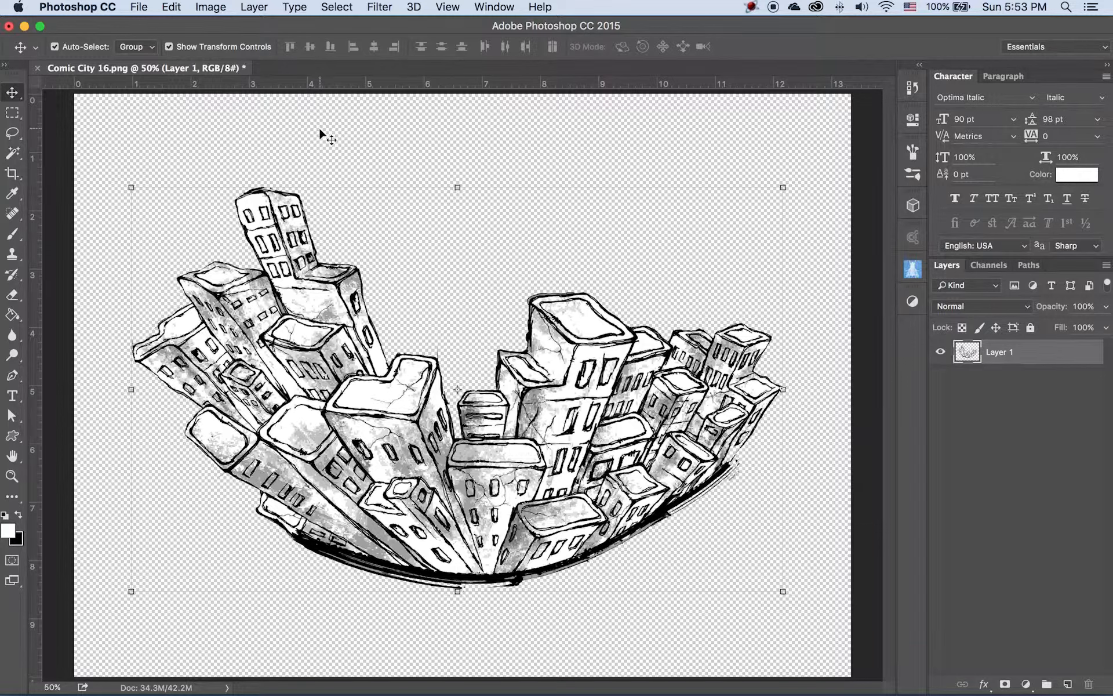
Save the Comic City 16.png artwork and switch to After Effects.
{"action": "key", "text": "super"}
{"action": "key", "text": "super+s"}
{"action": "key", "text": "super+Tab"}
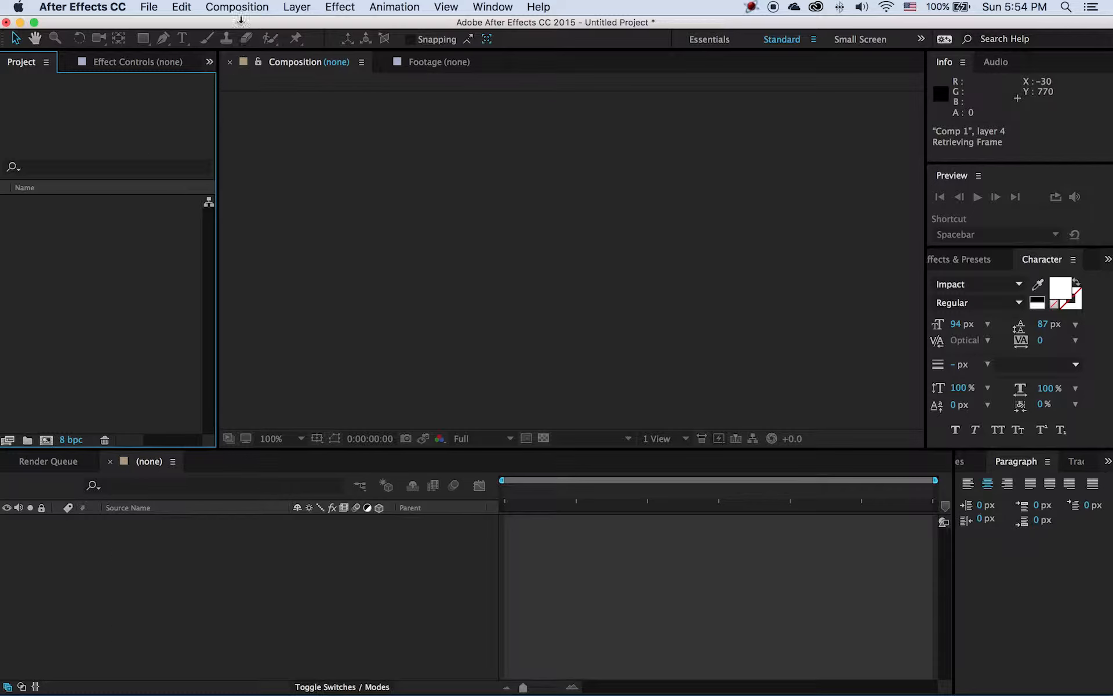
Create a 1280 x 720 px composition named Comp 1 at 24 frames per second, lasting 10 seconds.
{"action": "left_click", "coordinate": [238, 6]}
{"action": "left_click", "coordinate": [244, 26]}
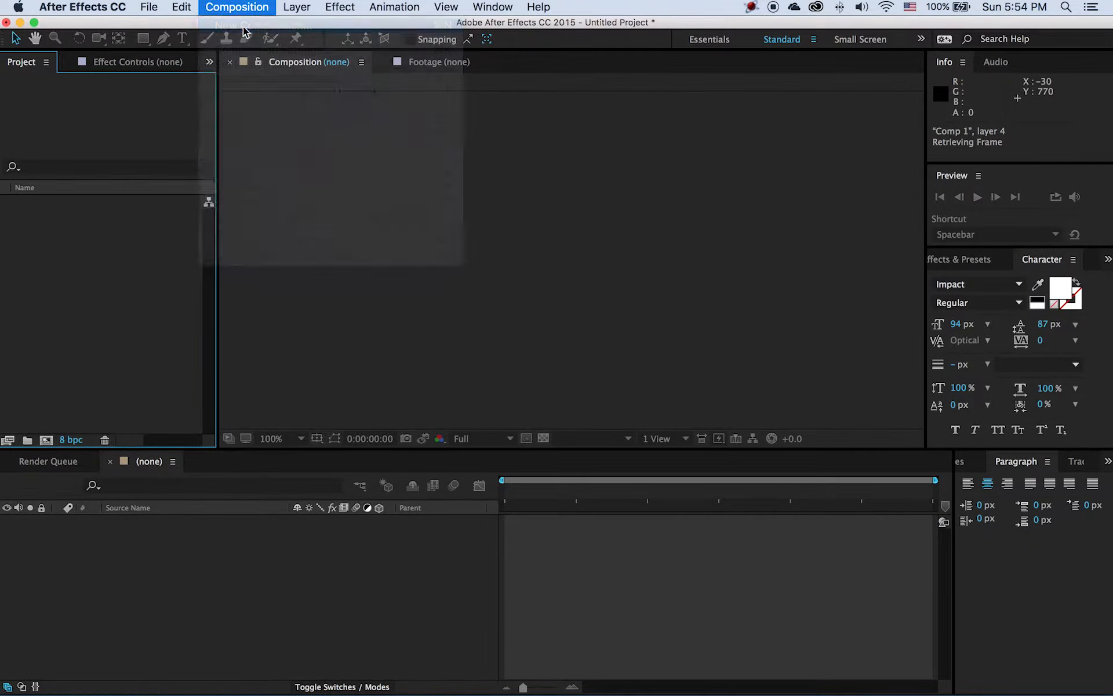
{"action": "left_click_drag", "start_coordinate": [129, 100], "coordinate": [492, 108]}
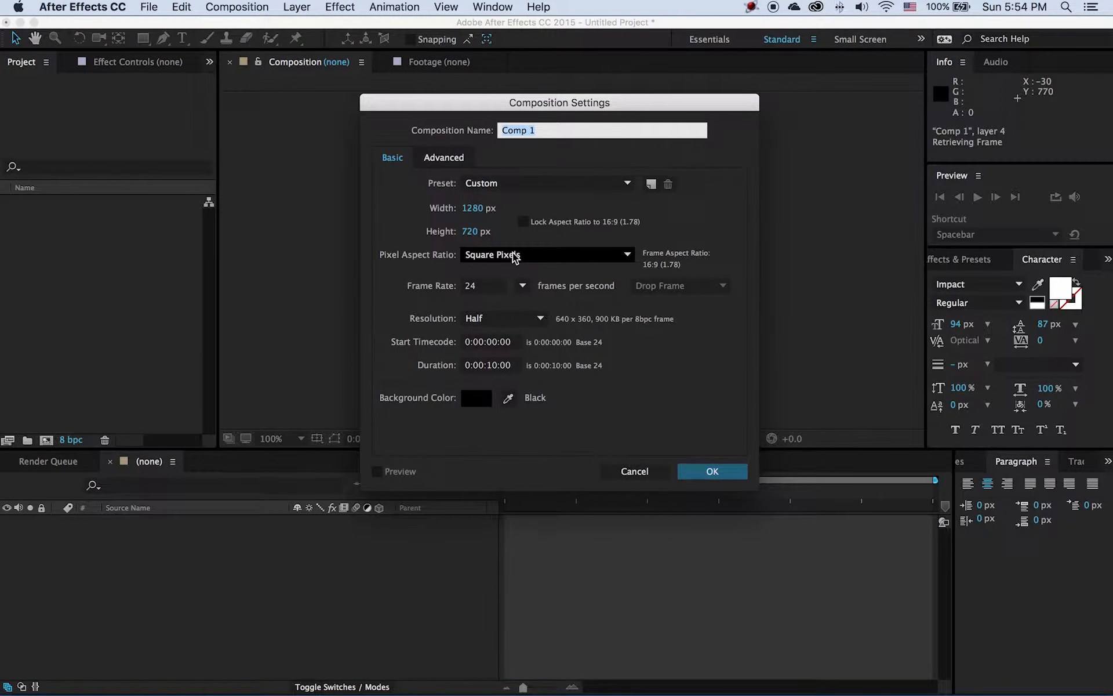
{"action": "left_click", "coordinate": [712, 472]}
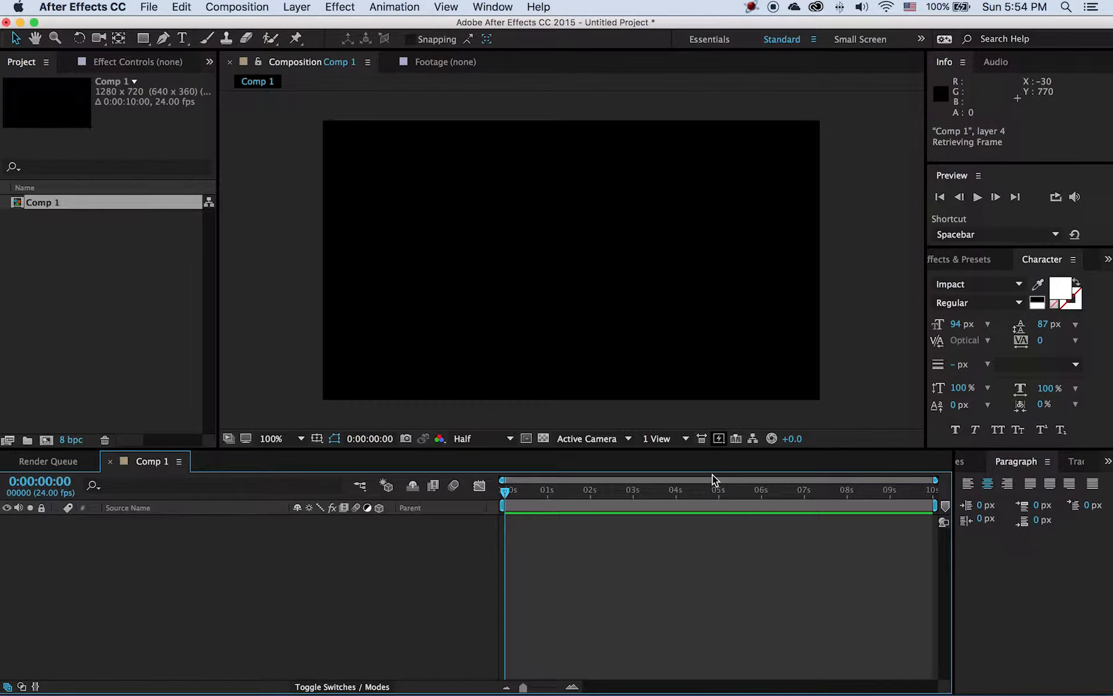
Import Comic City 16.png, Creative Burst 6.png and Grunge Shields 11.png from the grungeCity folder as footage.
{"action": "left_click", "coordinate": [81, 248]}
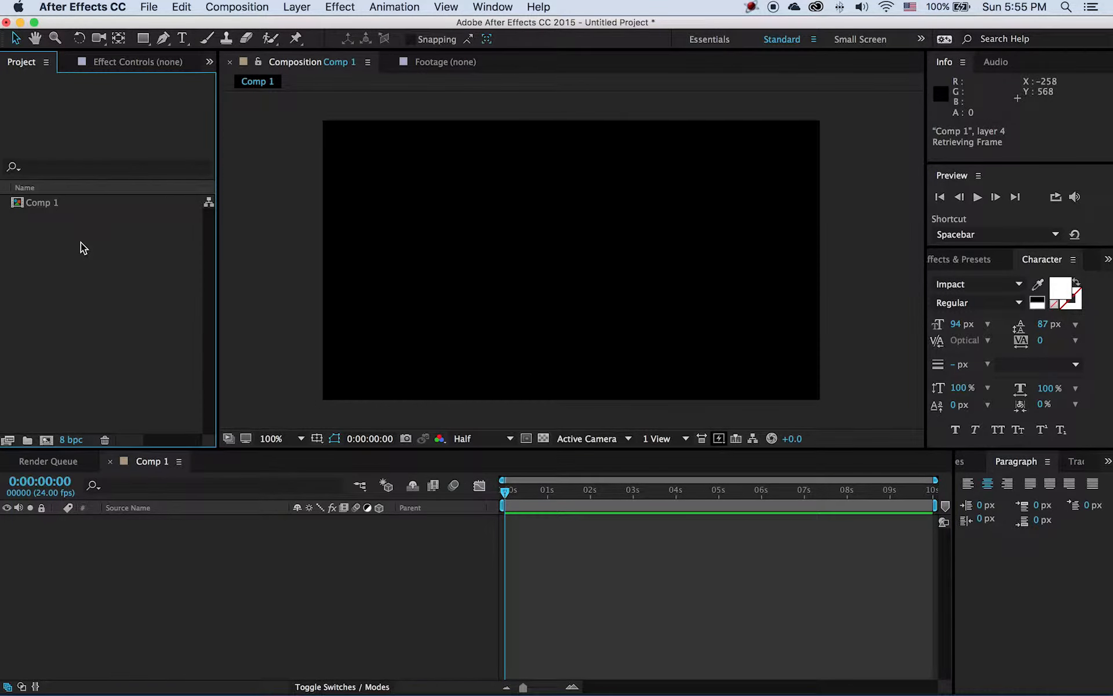
{"action": "double_click", "coordinate": [82, 248]}
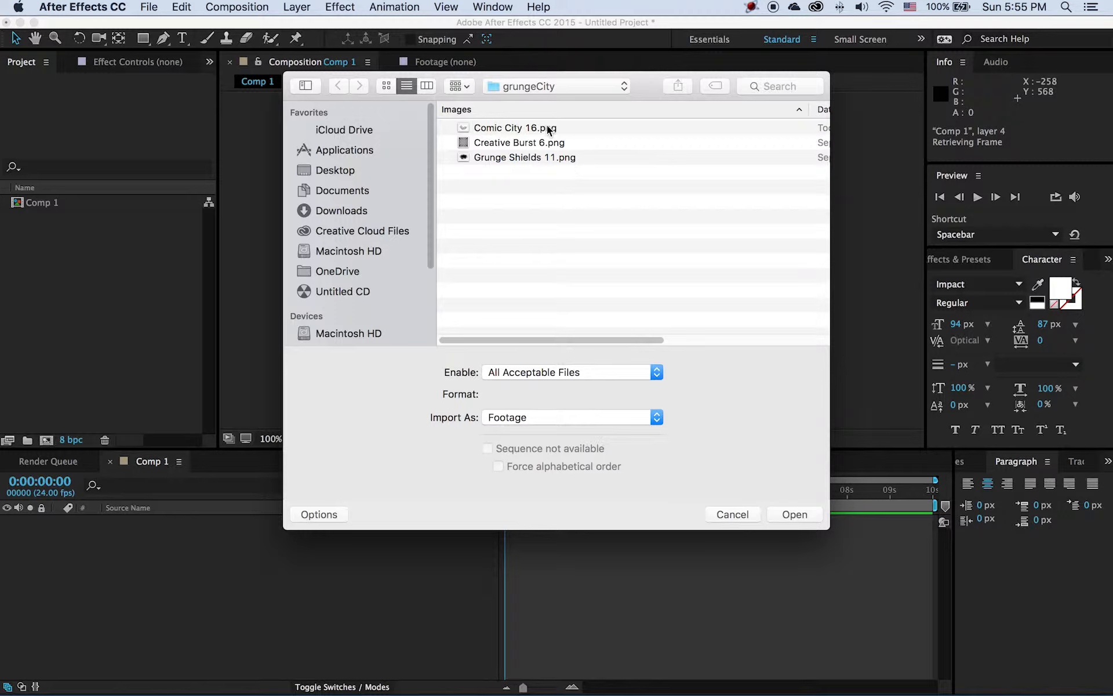
{"action": "left_click_drag", "start_coordinate": [510, 181], "coordinate": [499, 136]}
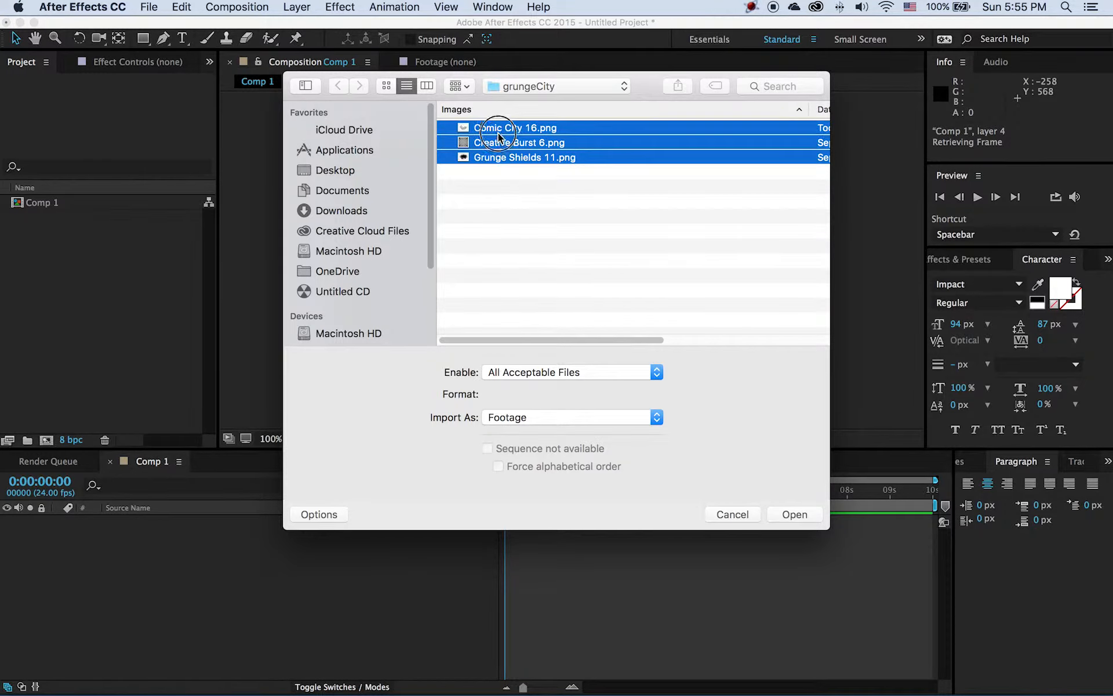
{"action": "left_click", "coordinate": [812, 515]}
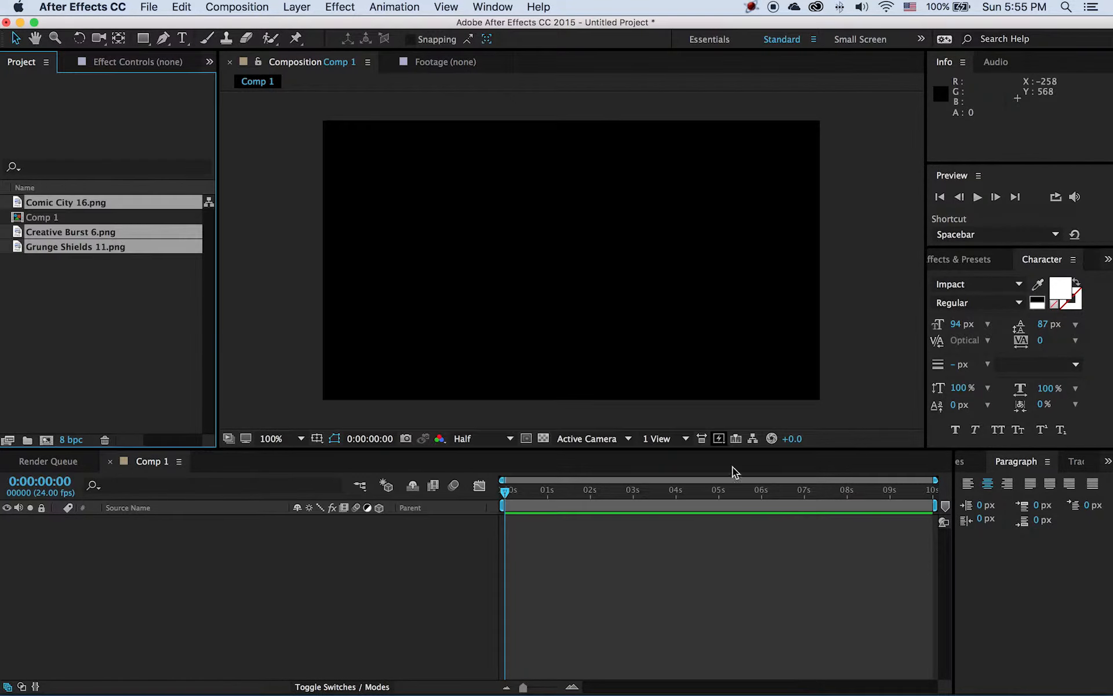
{"action": "left_click", "coordinate": [75, 274]}
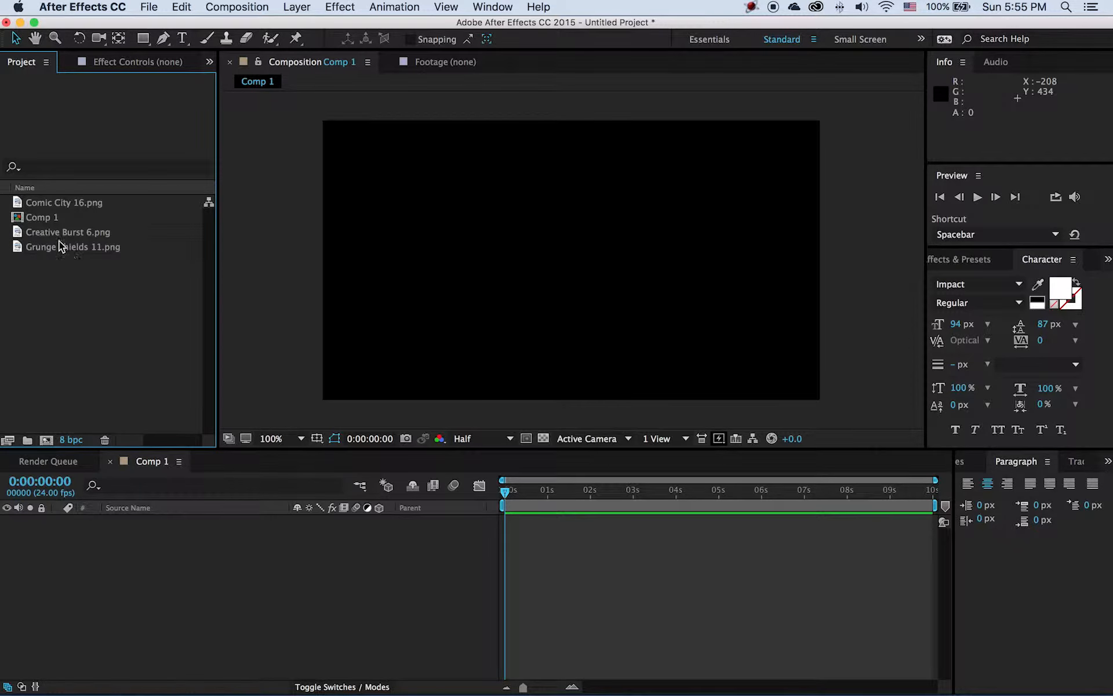
Open the Comic City 16.png footage and check its transparent background against the transparency grid.
{"action": "left_click", "coordinate": [27, 204]}
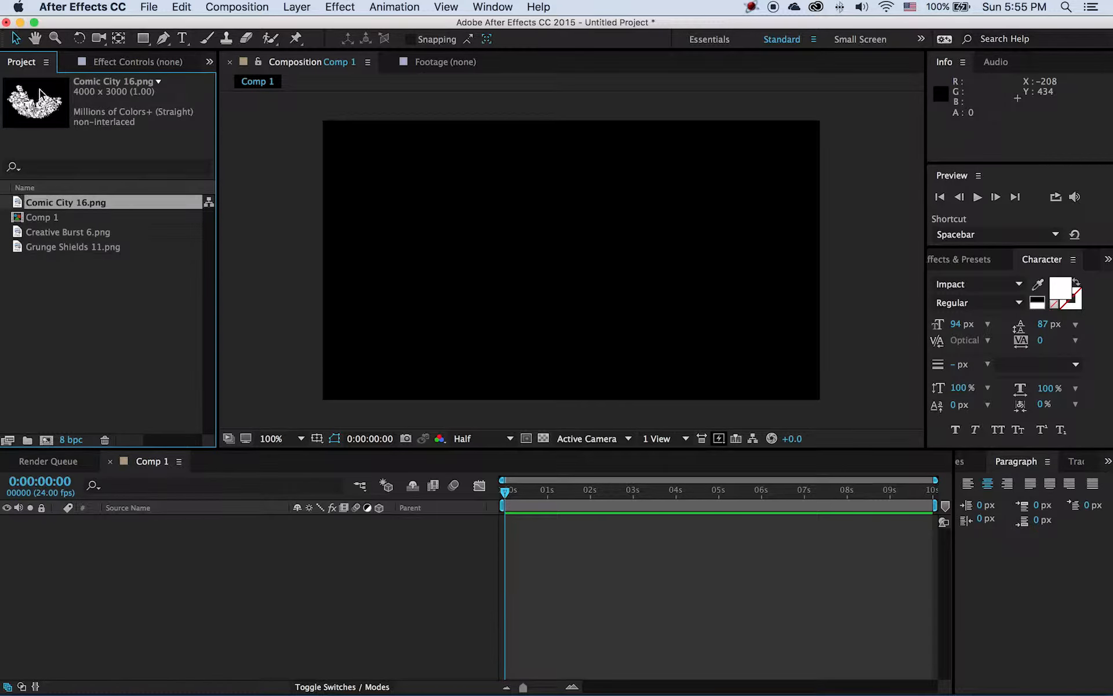
{"action": "left_click", "coordinate": [15, 204]}
{"action": "double_click", "coordinate": [15, 204]}
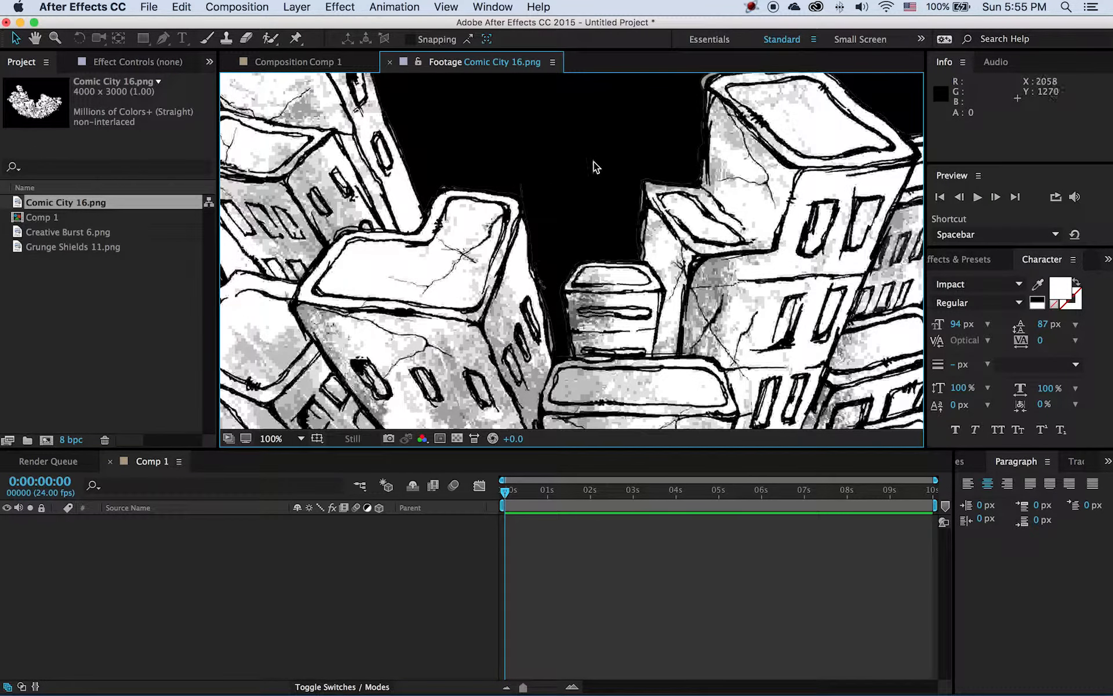
{"action": "left_click", "coordinate": [457, 439]}
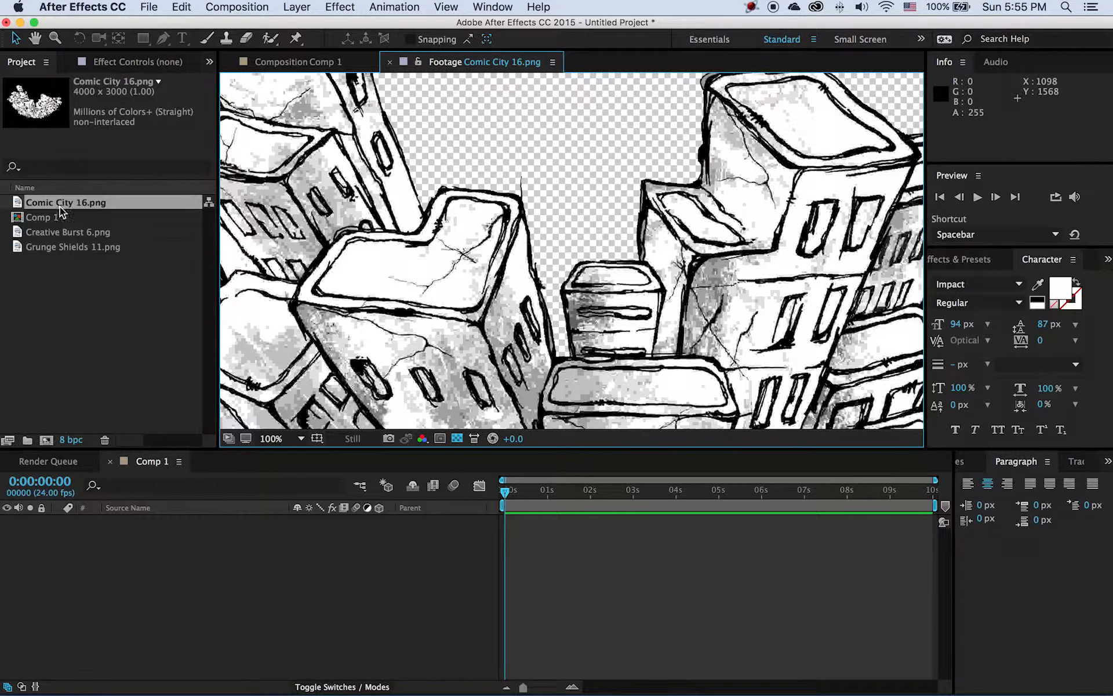
Preview Creative Burst 6.png, then open the Grunge Shields 11.png footage and fit it to the viewer.
{"action": "left_click", "coordinate": [50, 232]}
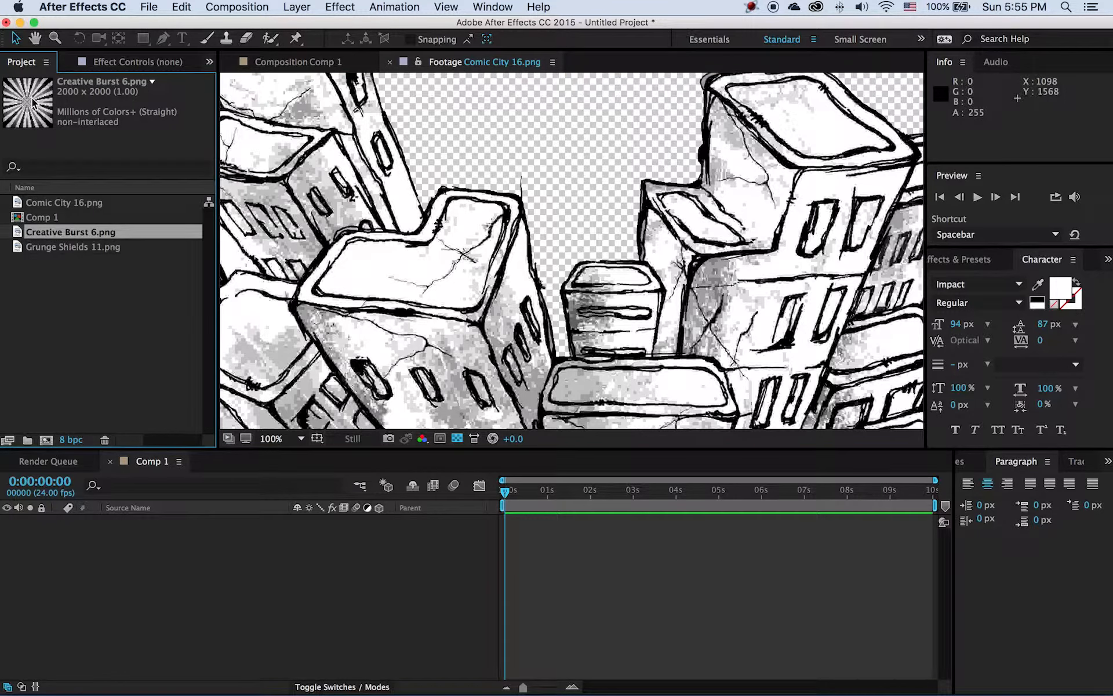
{"action": "left_click", "coordinate": [47, 246]}
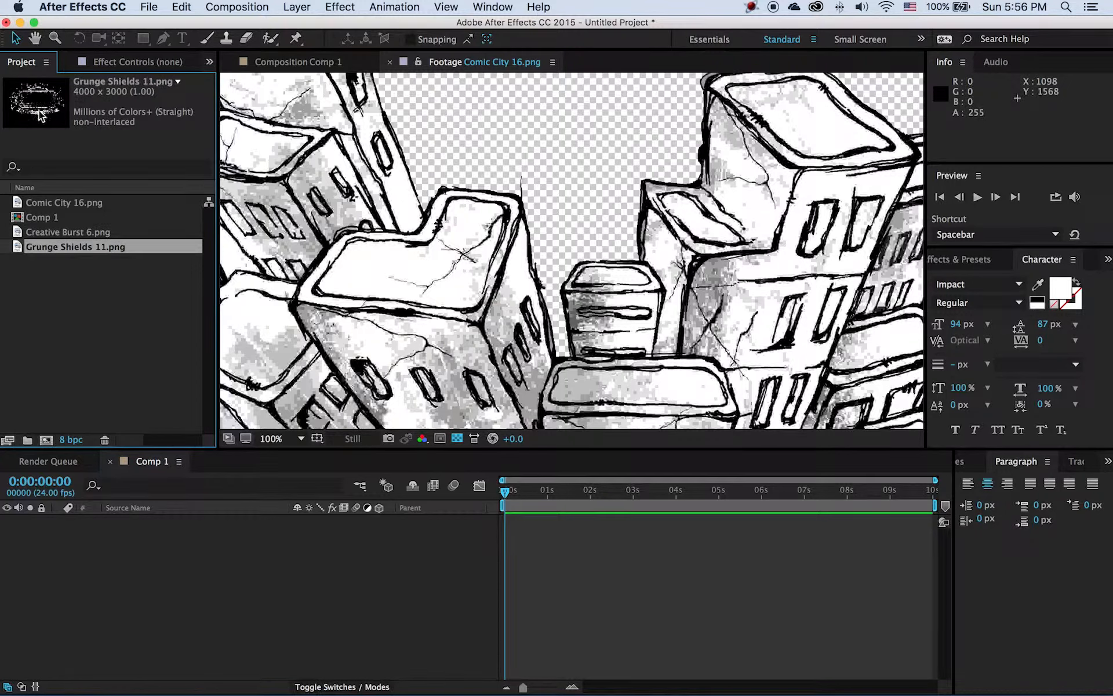
{"action": "double_click", "coordinate": [18, 247]}
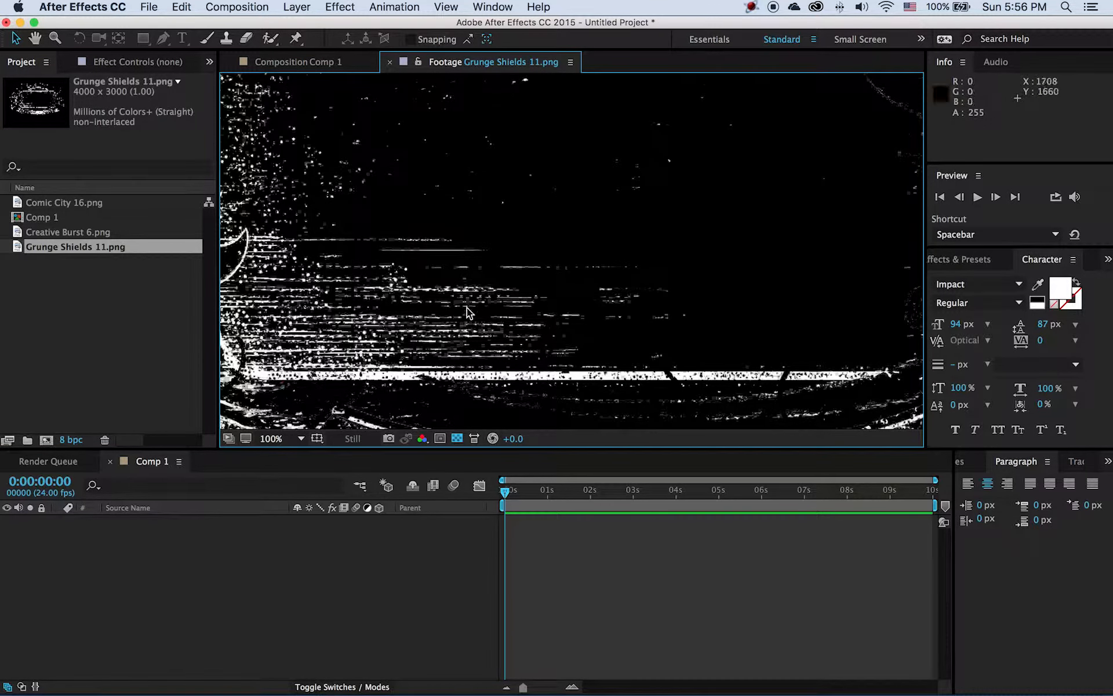
{"action": "left_click", "coordinate": [294, 442]}
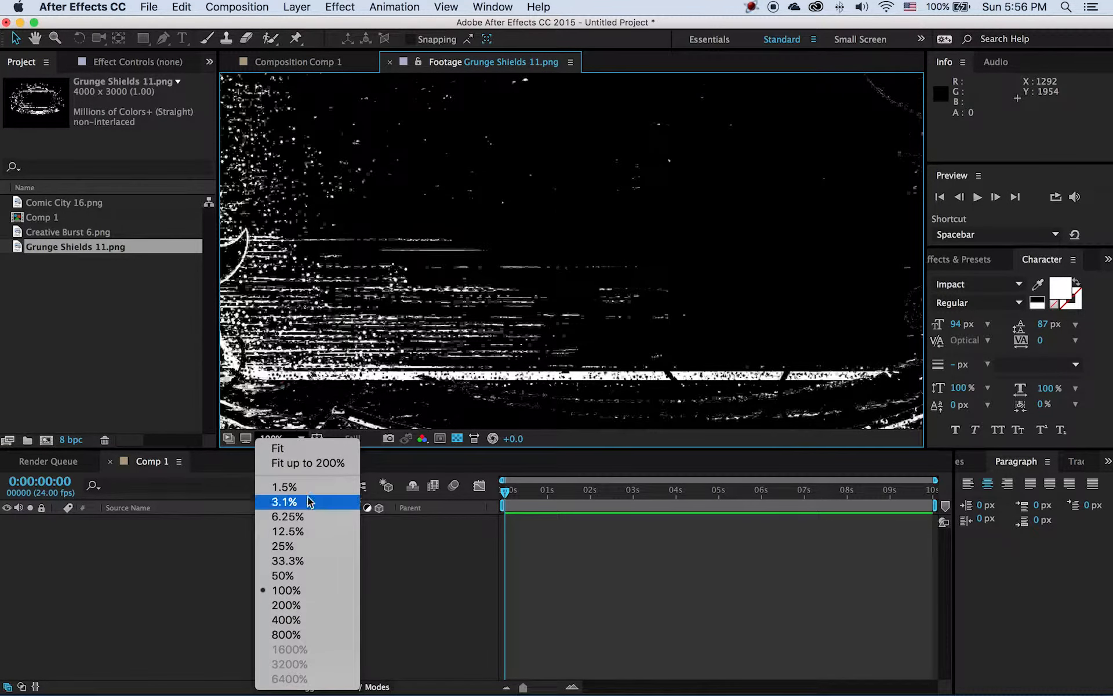
{"action": "left_click", "coordinate": [289, 450]}
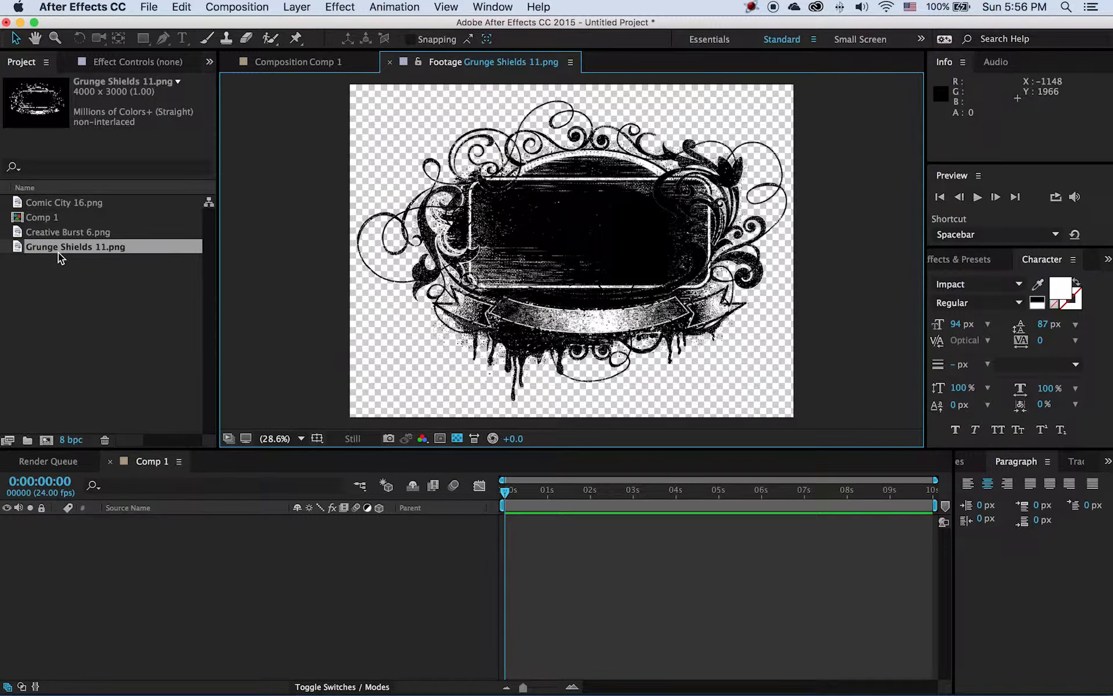
Add Creative Burst 6.png to Comp 1 as a layer and scale it down to 71%.
{"action": "left_click", "coordinate": [37, 234]}
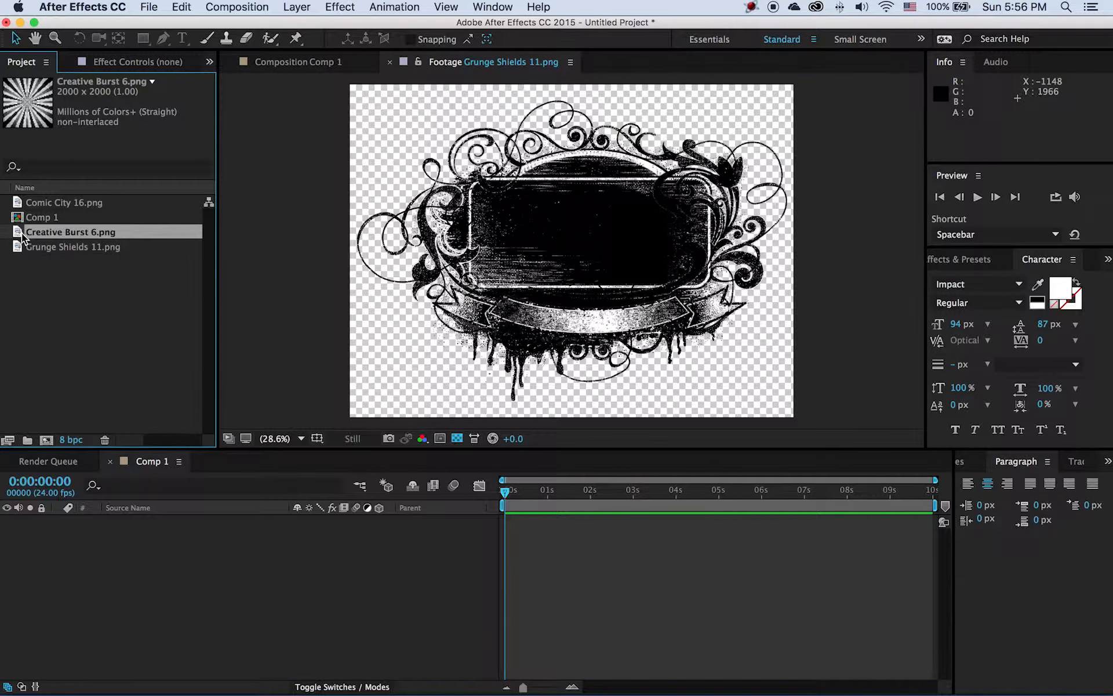
{"action": "left_click_drag", "start_coordinate": [16, 232], "coordinate": [216, 589]}
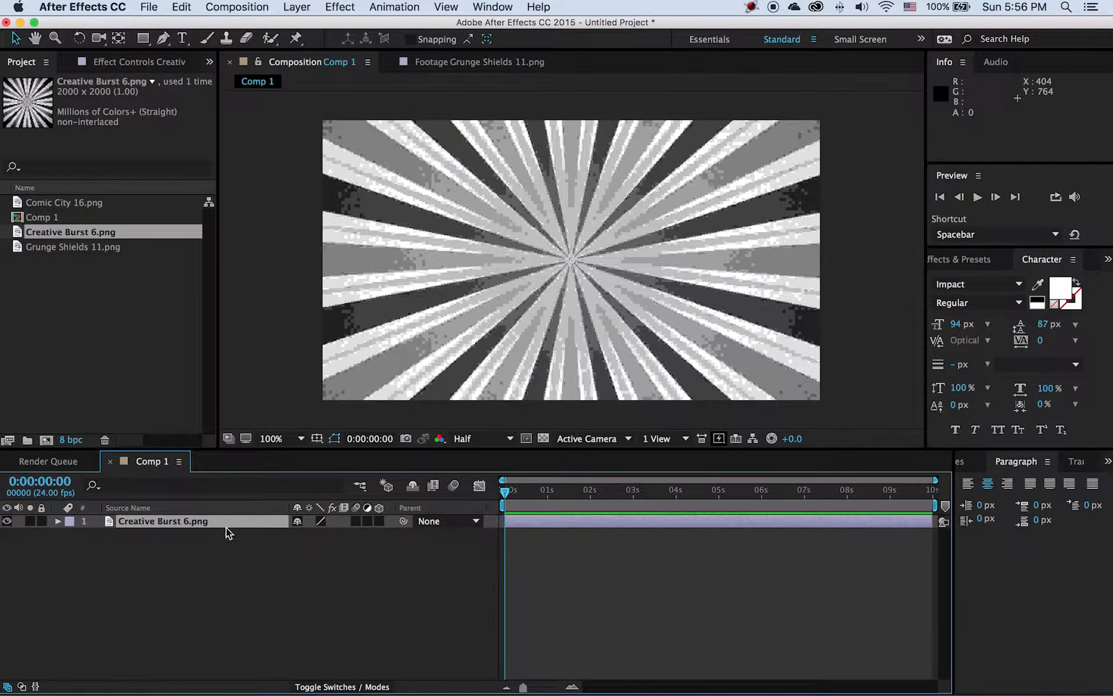
{"action": "left_click", "coordinate": [226, 523]}
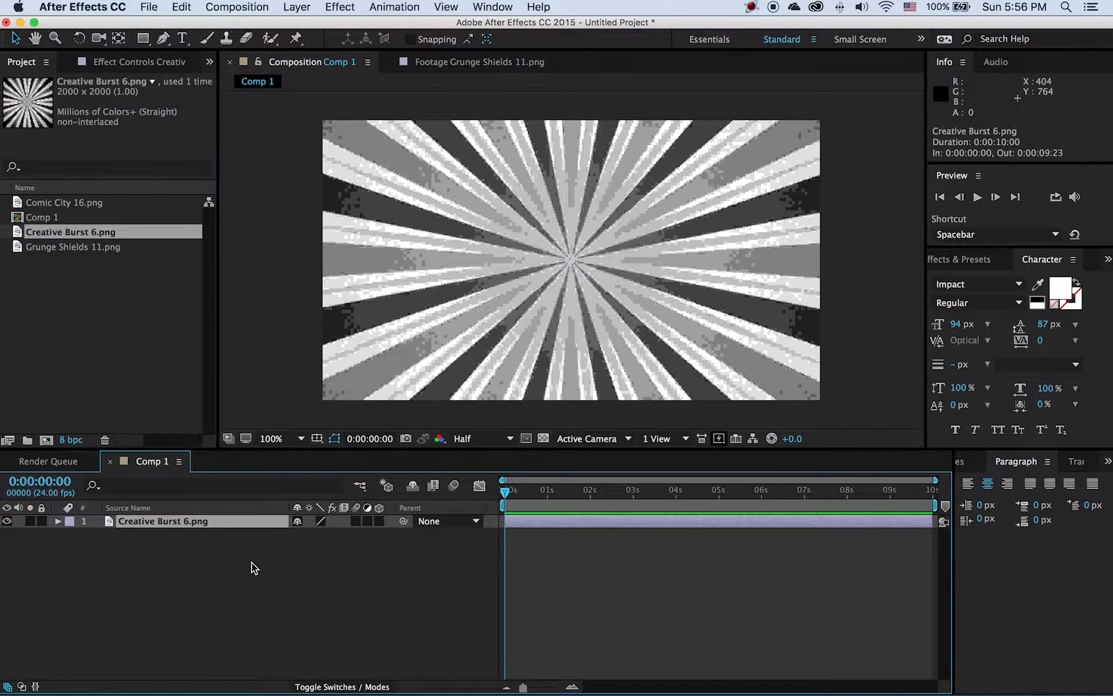
{"action": "key", "text": "s"}
{"action": "left_click", "coordinate": [347, 539]}
{"action": "left_click_drag", "start_coordinate": [348, 543], "coordinate": [330, 544]}
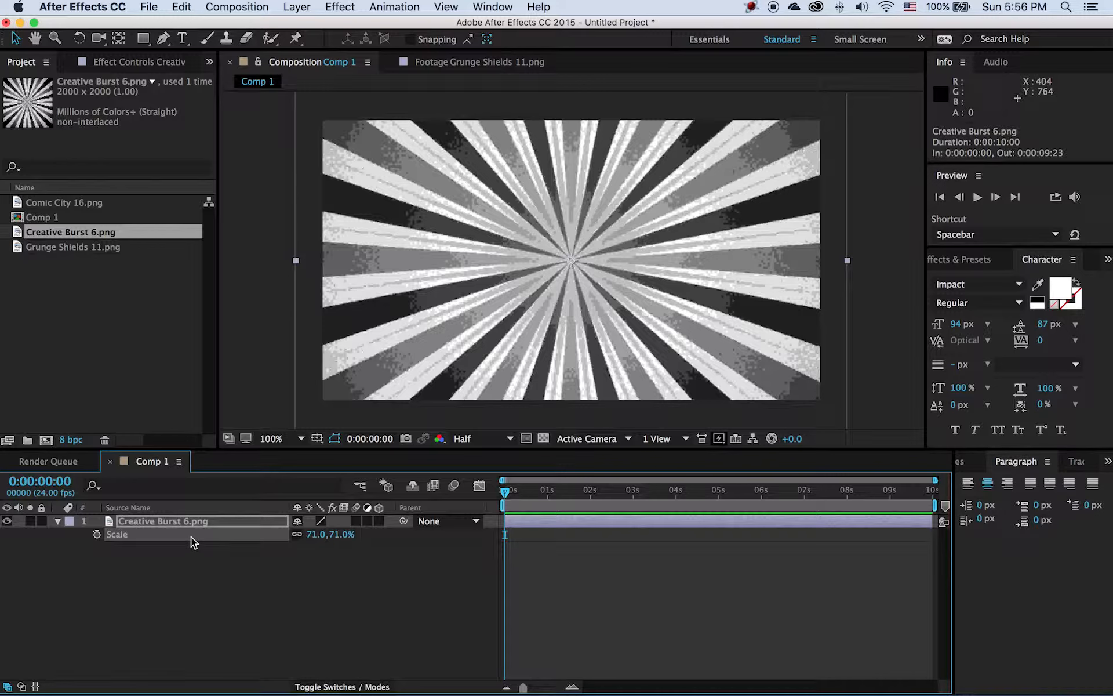
Rotate the burst layer to 28° to check the corners and set its scale to 75% to cover the frame.
{"action": "key", "text": "shift+r"}
{"action": "left_click_drag", "start_coordinate": [320, 556], "coordinate": [339, 553]}
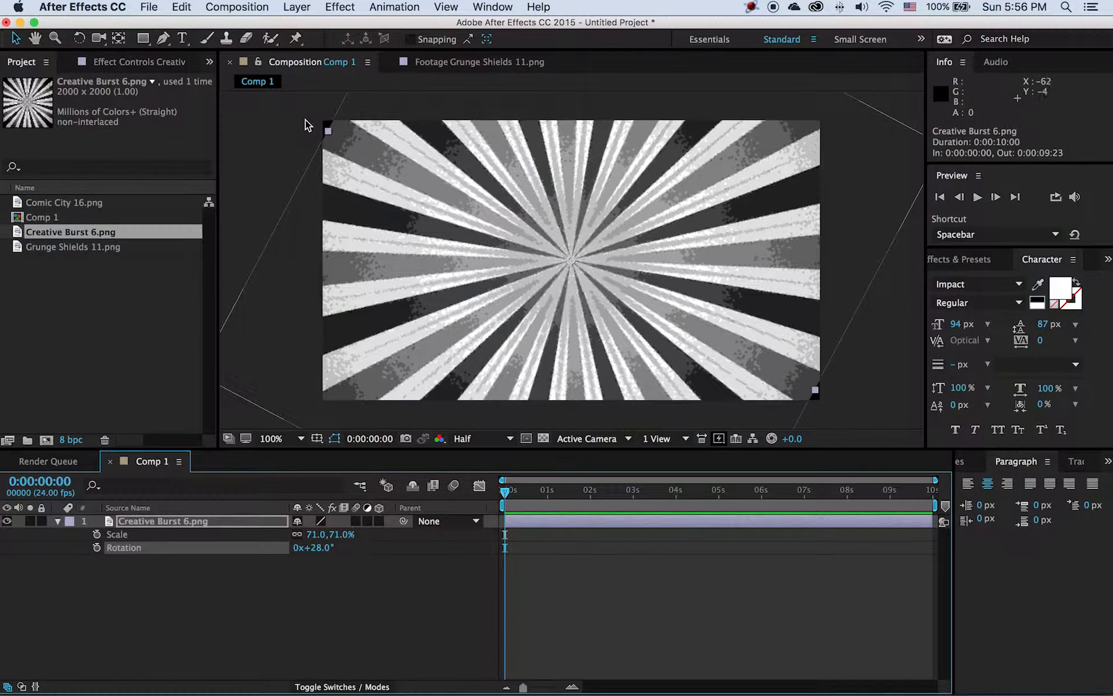
{"action": "left_click", "coordinate": [334, 536]}
{"action": "left_click_drag", "start_coordinate": [334, 537], "coordinate": [336, 539]}
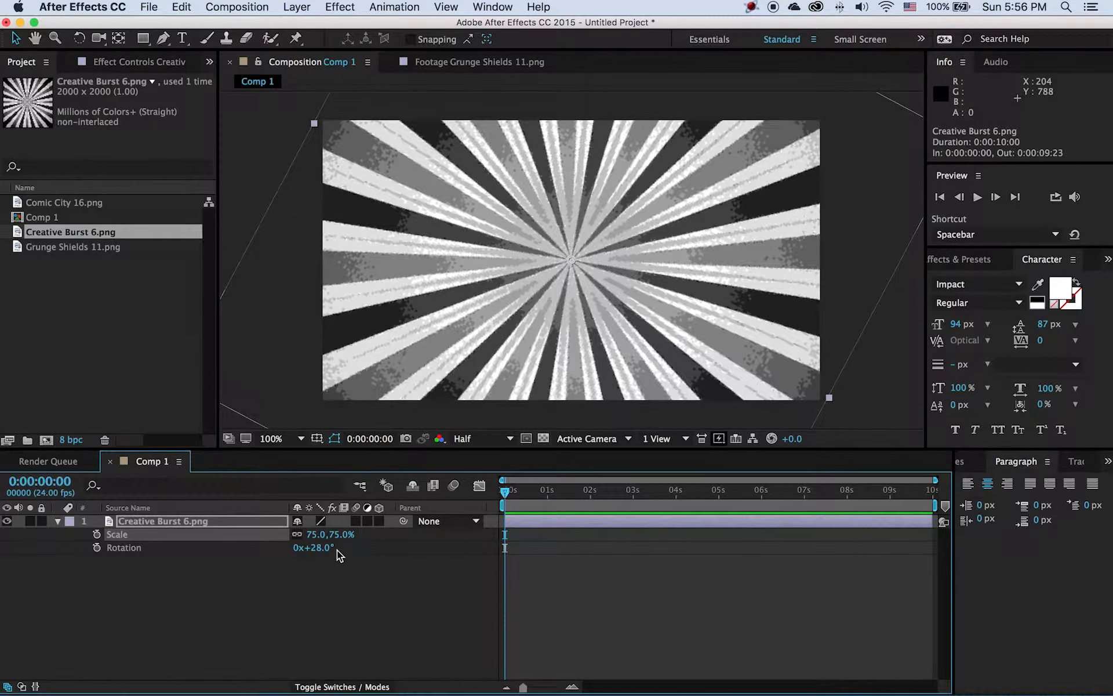
Test the burst layer's corner coverage at another rotation angle and reset its rotation to 0°.
{"action": "mouse_move", "coordinate": [326, 548]}
{"action": "left_mouse_down"}
{"action": "mouse_move", "coordinate": [436, 560]}
{"action": "mouse_move", "coordinate": [479, 546]}
{"action": "mouse_move", "coordinate": [322, 552]}
{"action": "left_mouse_up"}
{"action": "left_click", "coordinate": [321, 548]}
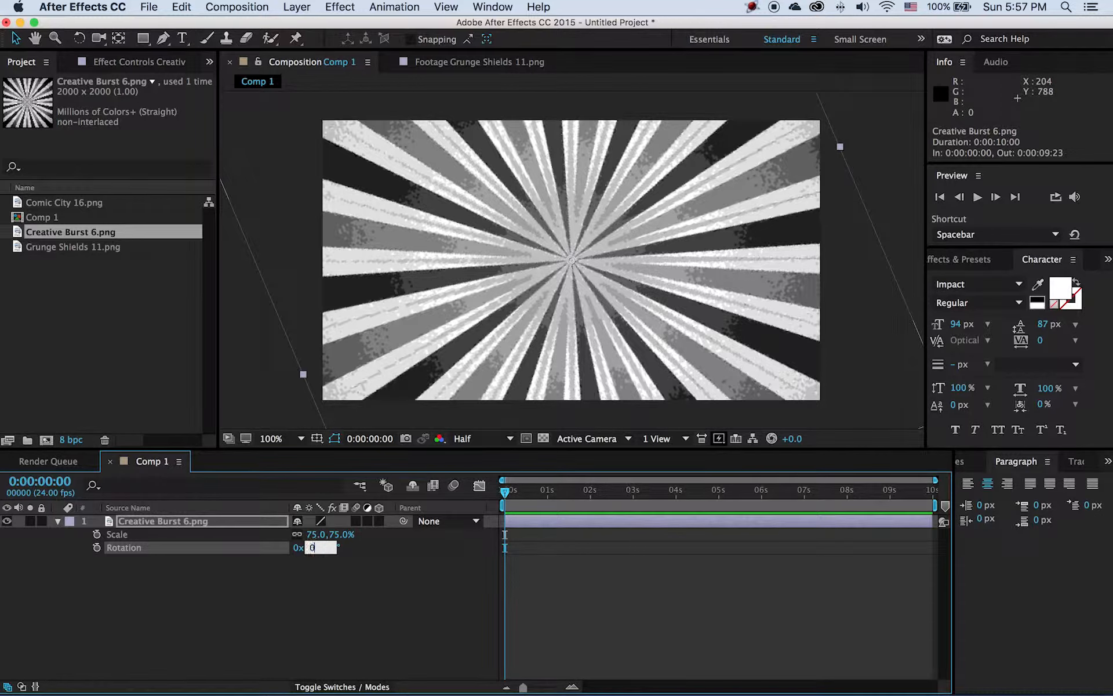
{"action": "type", "text": "0"}
{"action": "key", "text": "Return"}
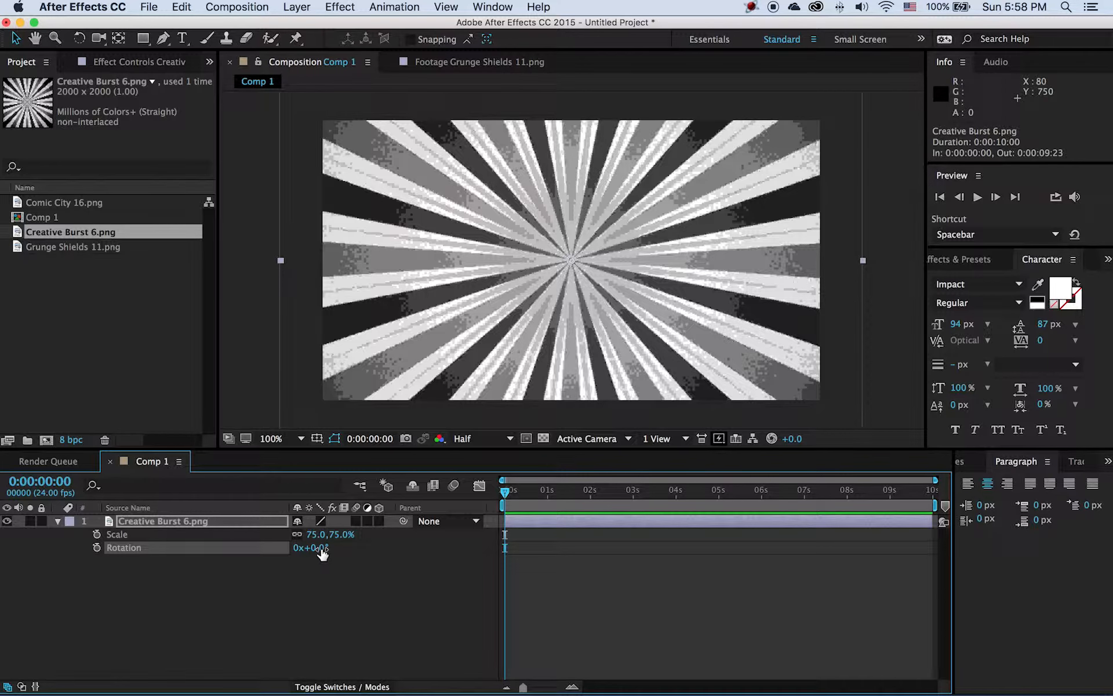
Try rotating the burst layer once more and return its rotation to 0°.
{"action": "left_click", "coordinate": [320, 554]}
{"action": "mouse_move", "coordinate": [321, 554]}
{"action": "left_mouse_down"}
{"action": "mouse_move", "coordinate": [639, 551]}
{"action": "mouse_move", "coordinate": [398, 568]}
{"action": "mouse_move", "coordinate": [335, 559]}
{"action": "left_mouse_up"}
{"action": "left_click", "coordinate": [316, 548]}
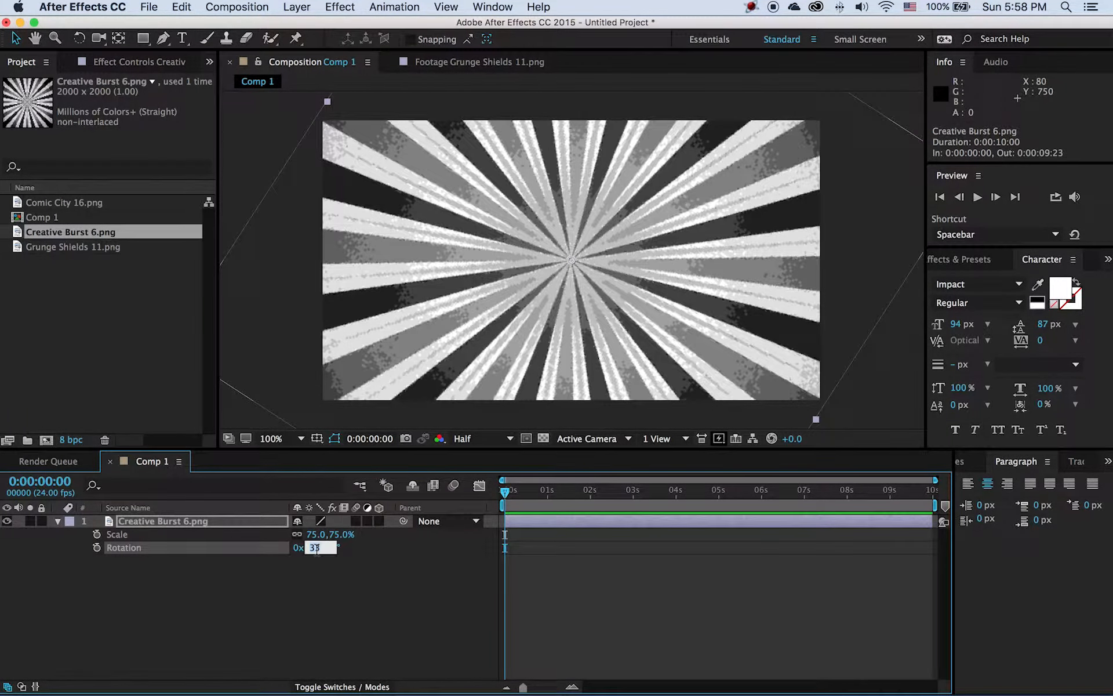
{"action": "key", "text": "Return"}
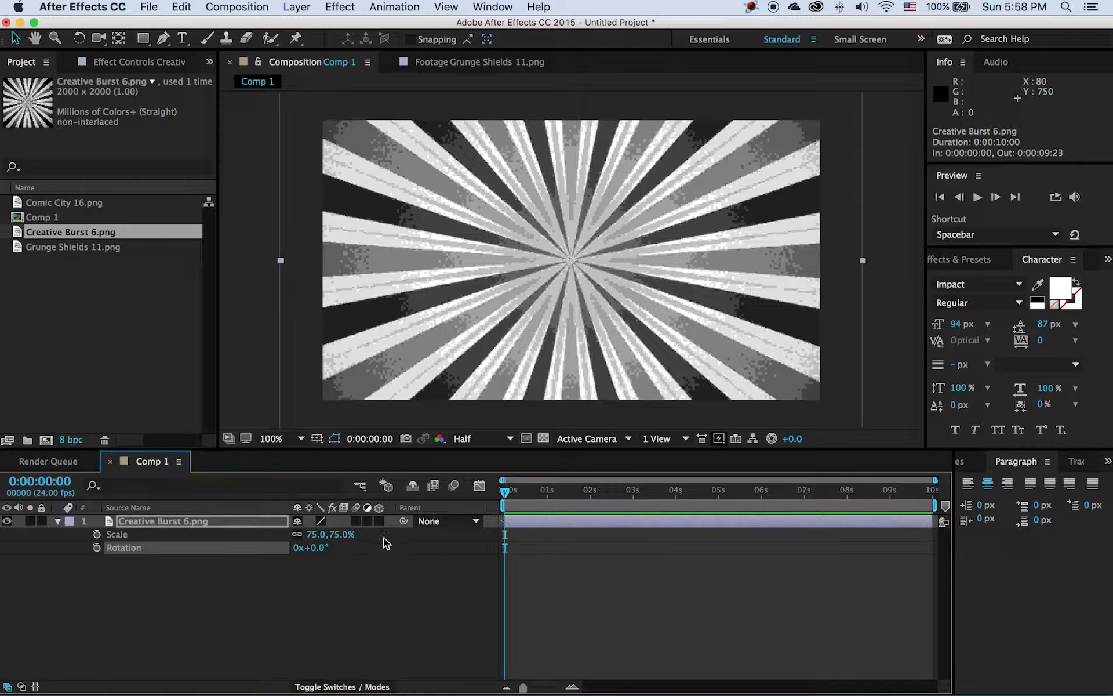
Keyframe the burst layer's rotation from 0° at 0:00:00:00 to one full revolution at 0:00:09:23.
{"action": "left_click", "coordinate": [97, 548]}
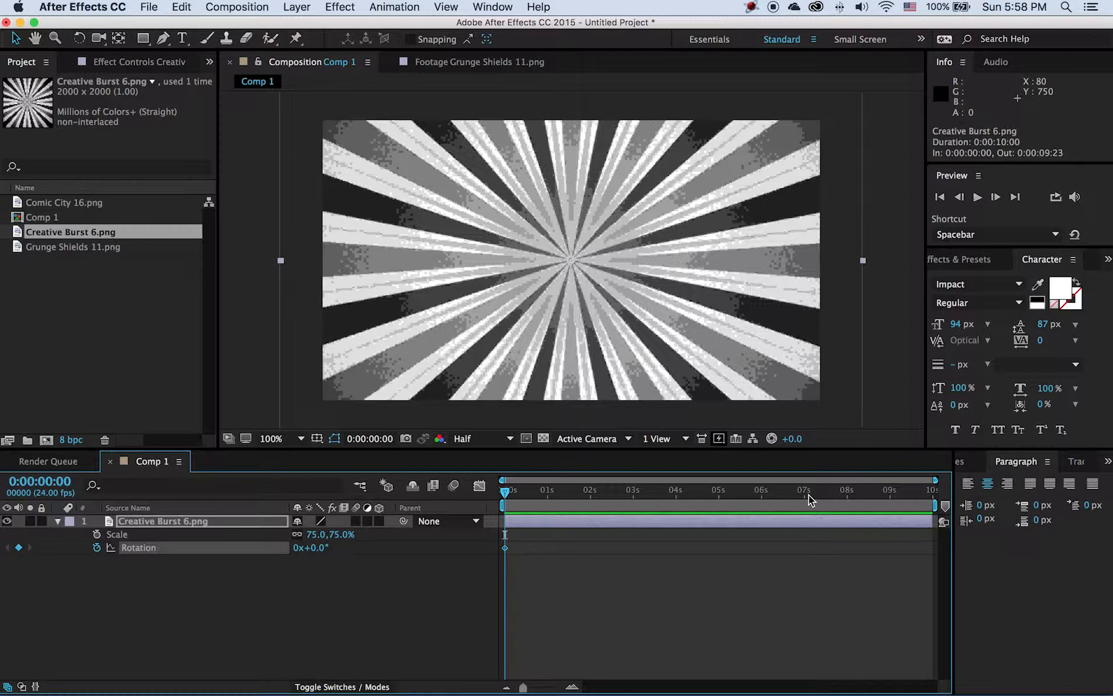
{"action": "left_click_drag", "start_coordinate": [851, 495], "coordinate": [939, 493]}
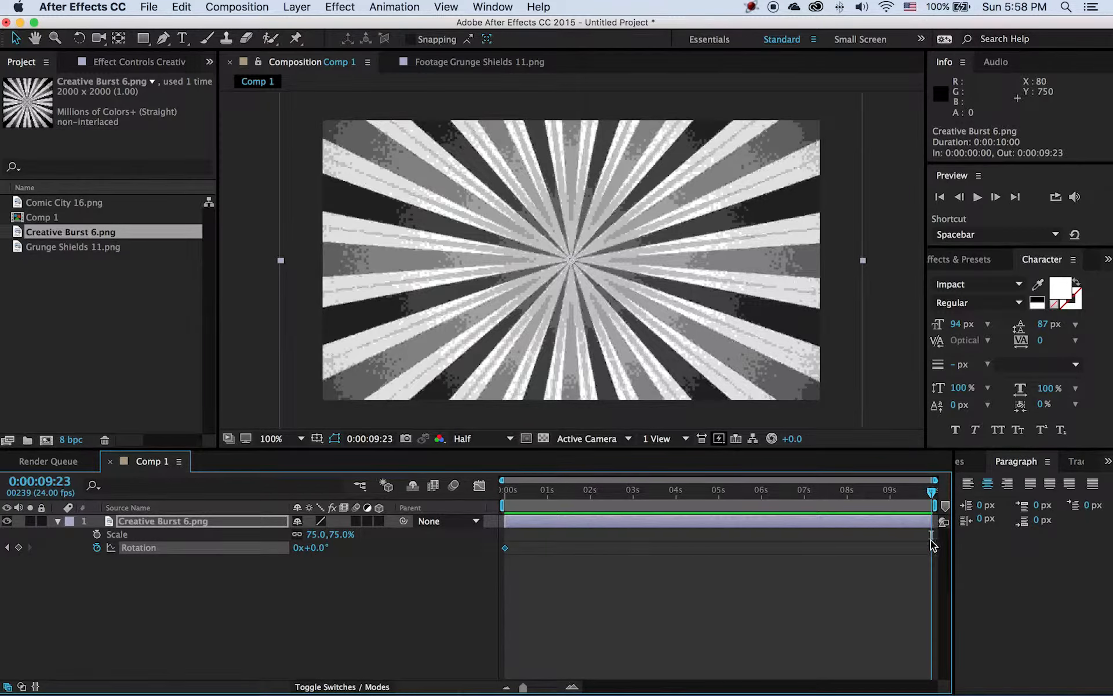
{"action": "left_click", "coordinate": [295, 548]}
{"action": "type", "text": "1"}
{"action": "key", "text": "Return"}
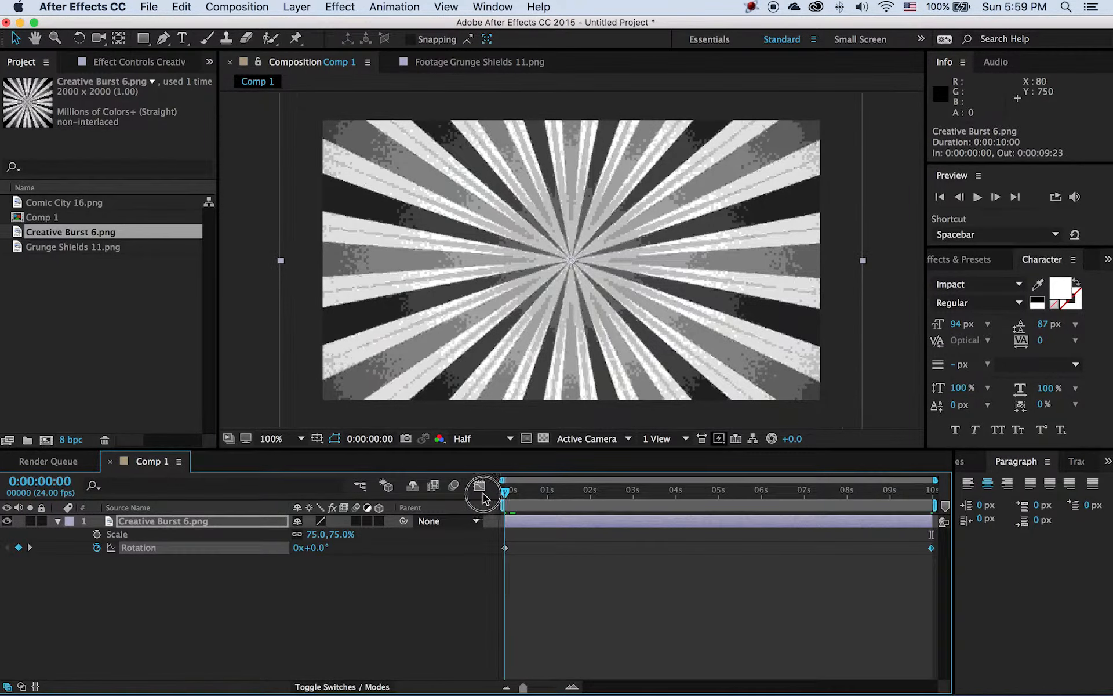
Preview the burst layer's rotation from 0:00:00:00, stop playback and collapse the layer's properties.
{"action": "left_click", "coordinate": [506, 496]}
{"action": "key", "text": "space"}
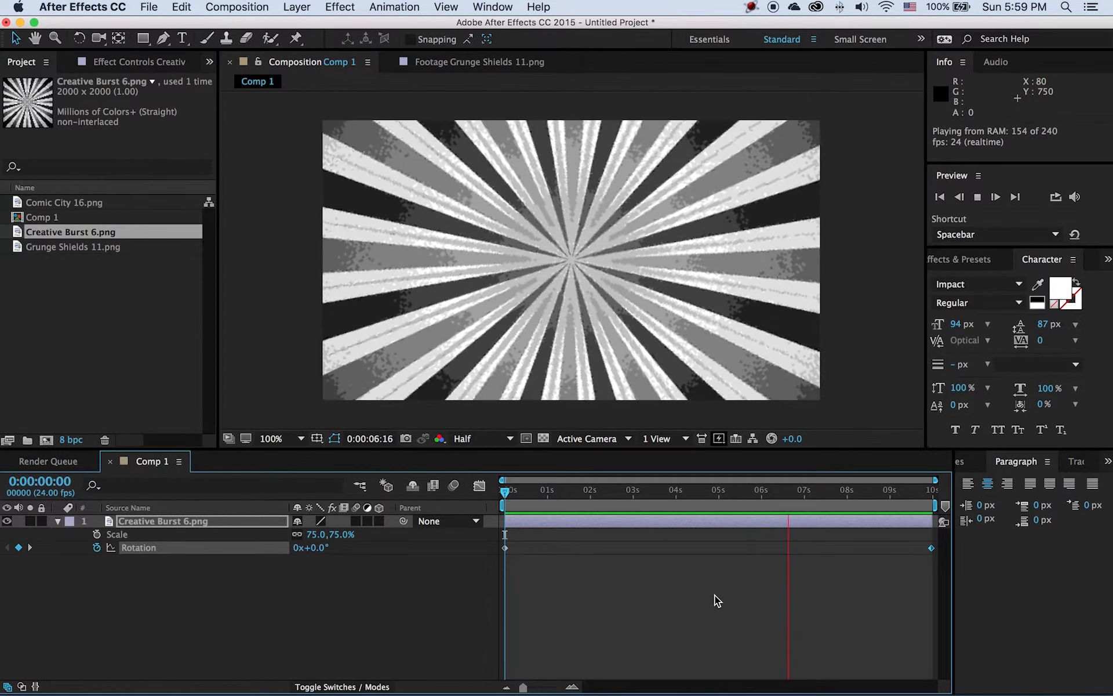
{"action": "key", "text": "space"}
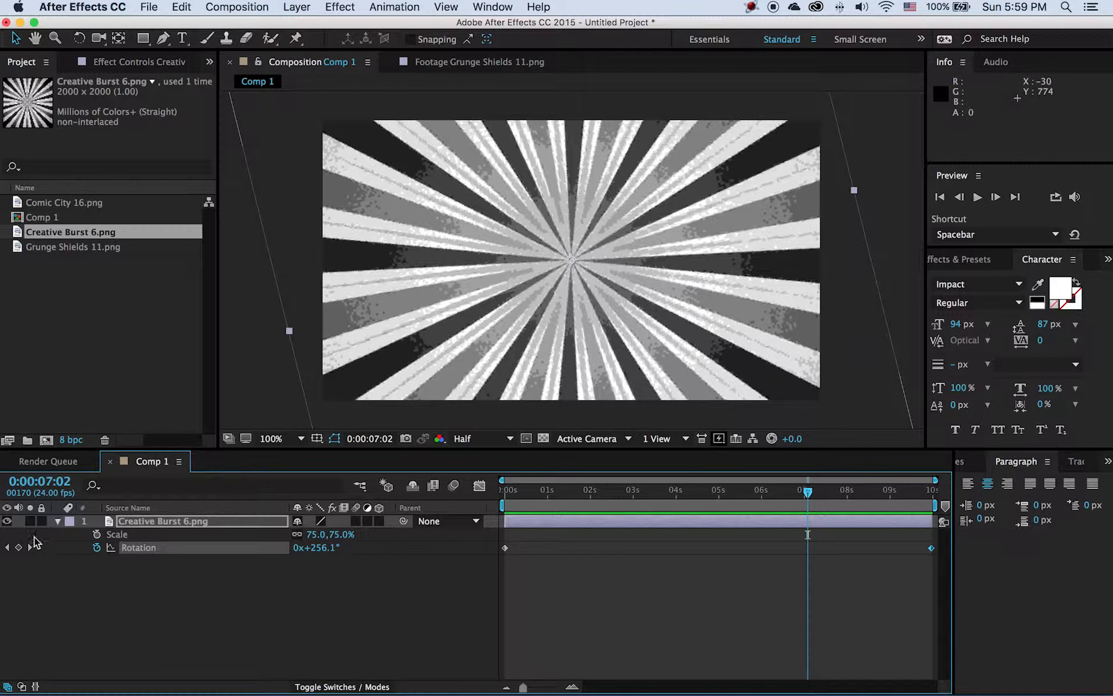
{"action": "left_click", "coordinate": [59, 521]}
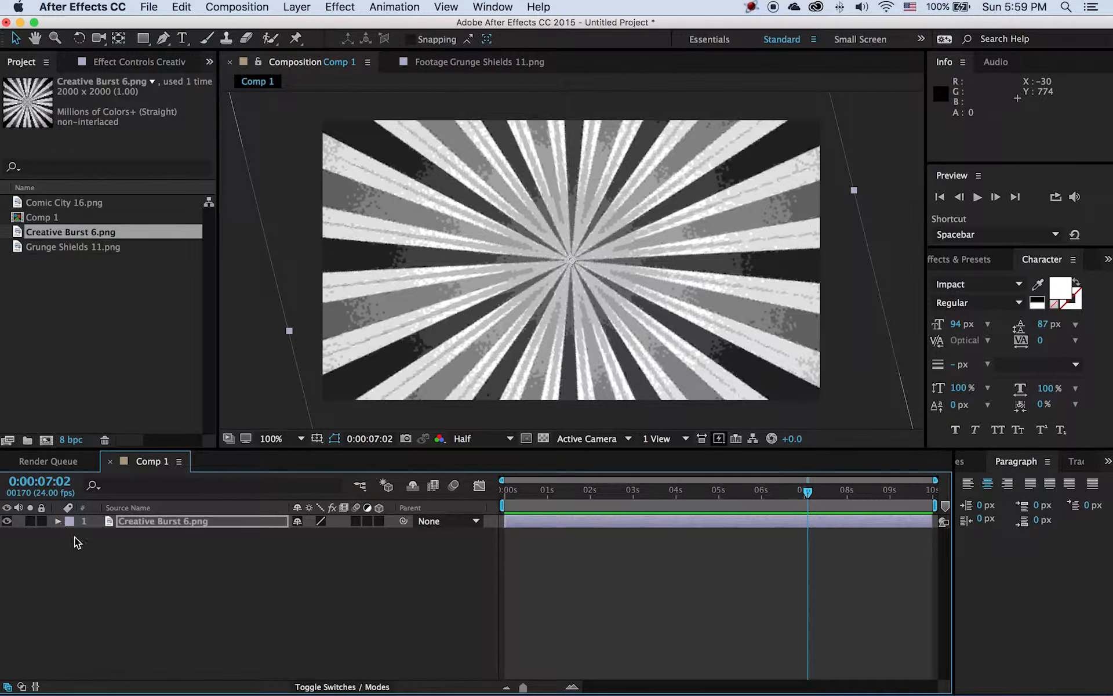
Keyframe the burst layer's opacity from 0% at 0:00:00:00 to 100% at 0:00:00:12.
{"action": "left_click", "coordinate": [194, 520]}
{"action": "left_click_drag", "start_coordinate": [534, 495], "coordinate": [481, 492]}
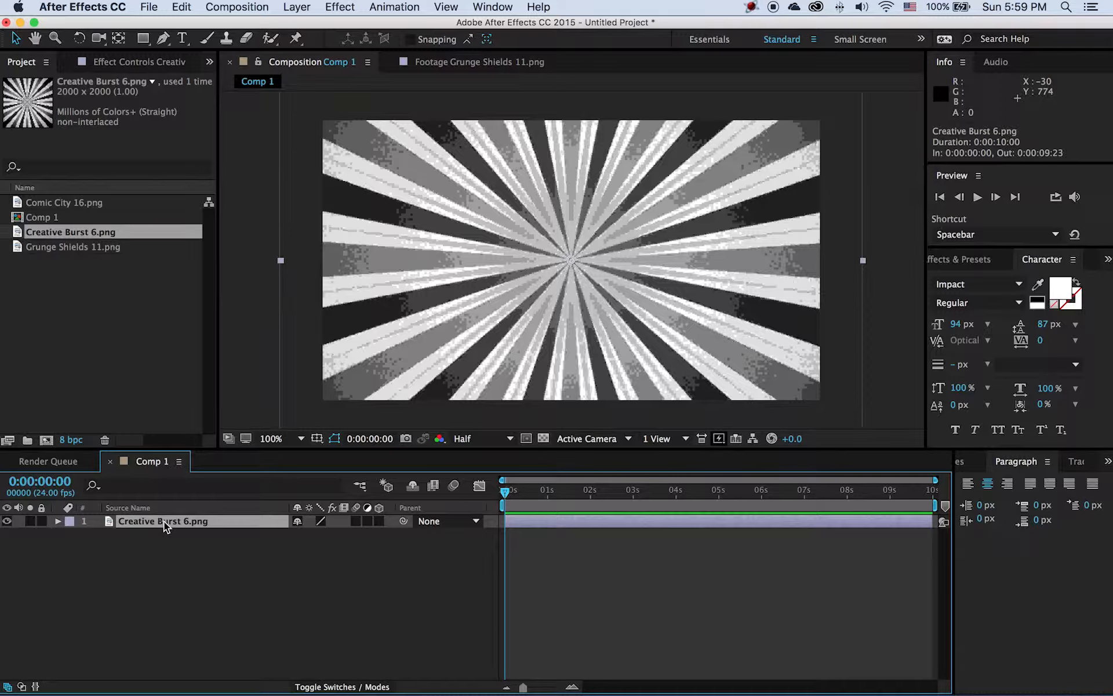
{"action": "key", "text": "t"}
{"action": "left_click", "coordinate": [97, 534]}
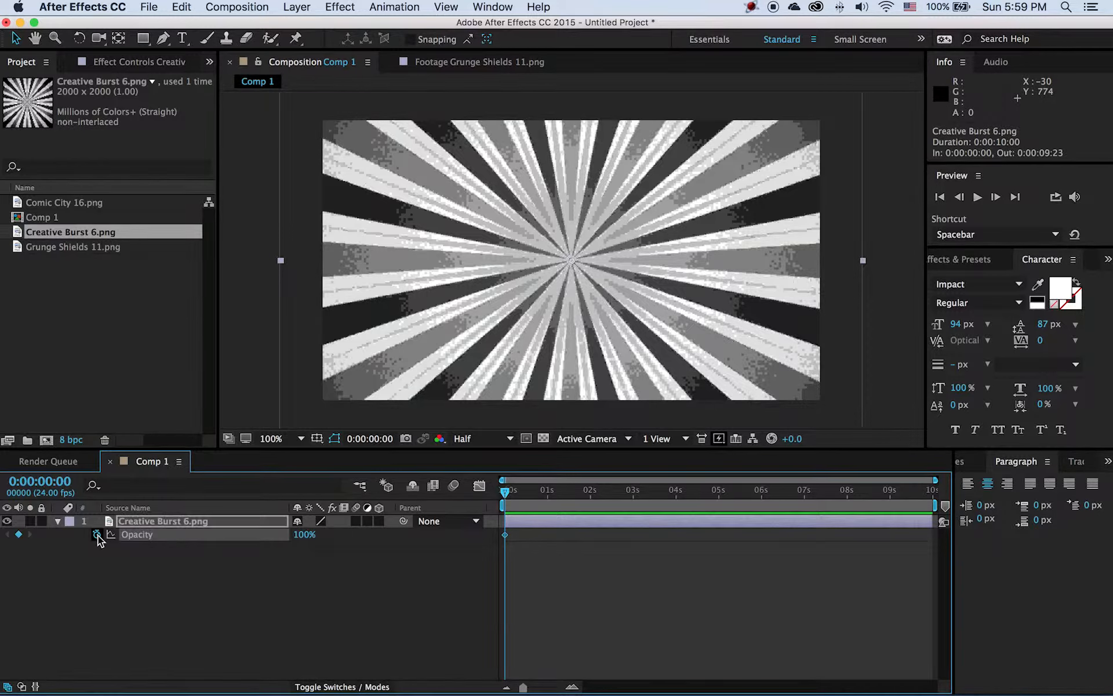
{"action": "left_click", "coordinate": [527, 494]}
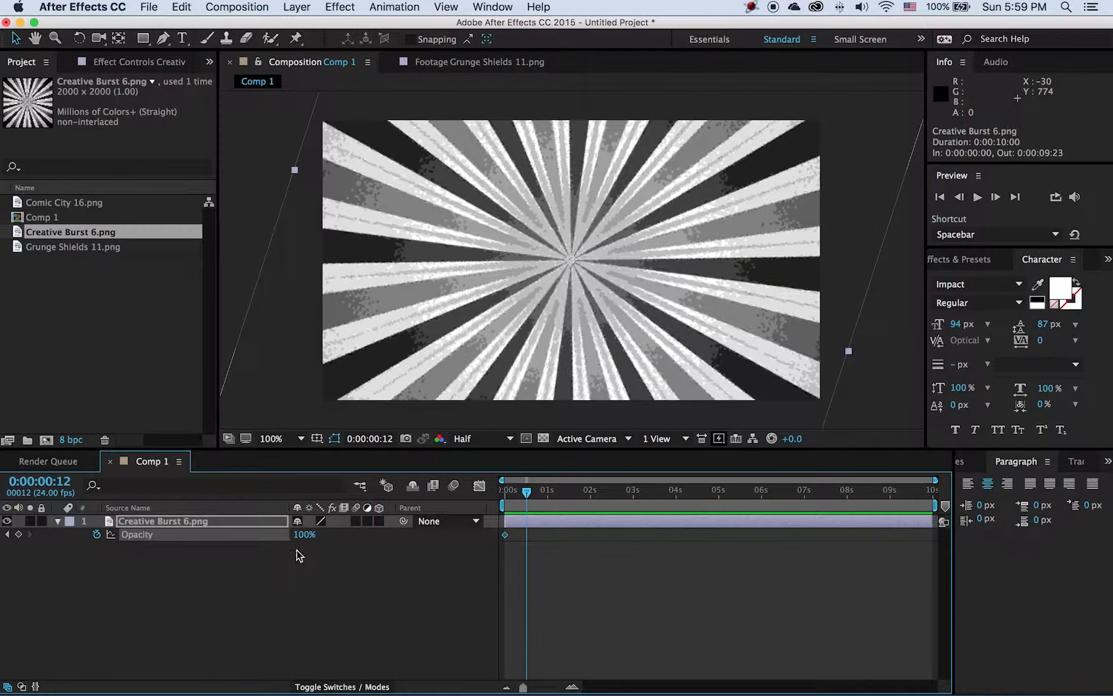
{"action": "left_click", "coordinate": [19, 534]}
{"action": "left_click_drag", "start_coordinate": [529, 493], "coordinate": [490, 493]}
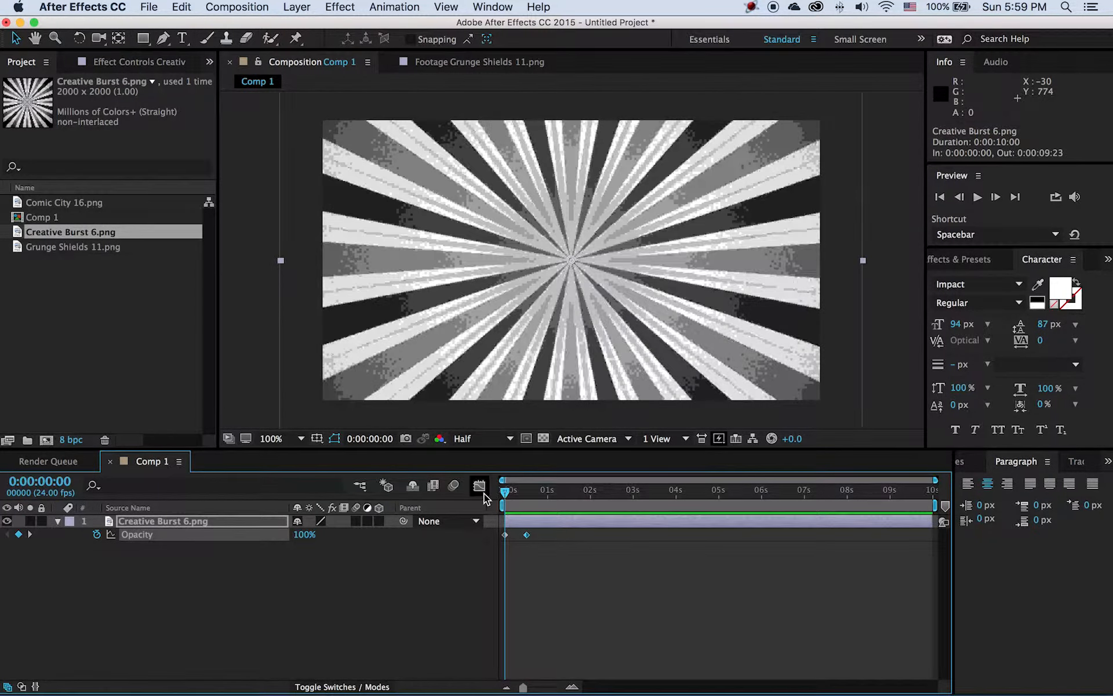
{"action": "left_click_drag", "start_coordinate": [300, 535], "coordinate": [163, 559]}
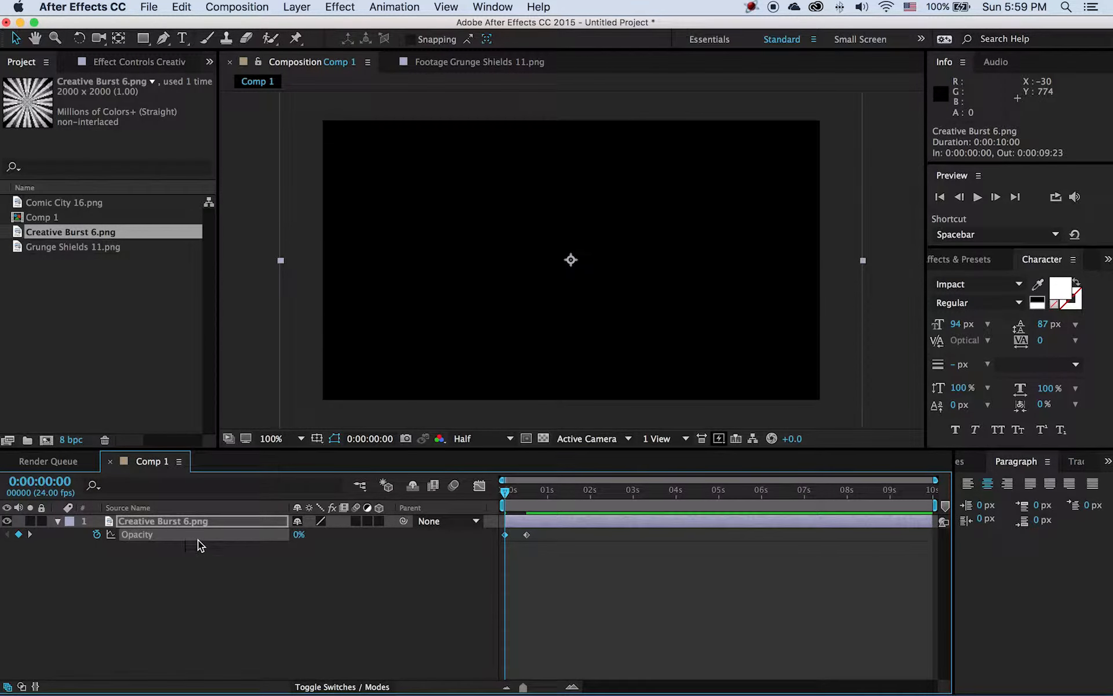
Preview the burst layer's fade-in, return to 0:00:00:00 and collapse the layer's properties.
{"action": "left_click_drag", "start_coordinate": [525, 492], "coordinate": [482, 489]}
{"action": "key", "text": "space"}
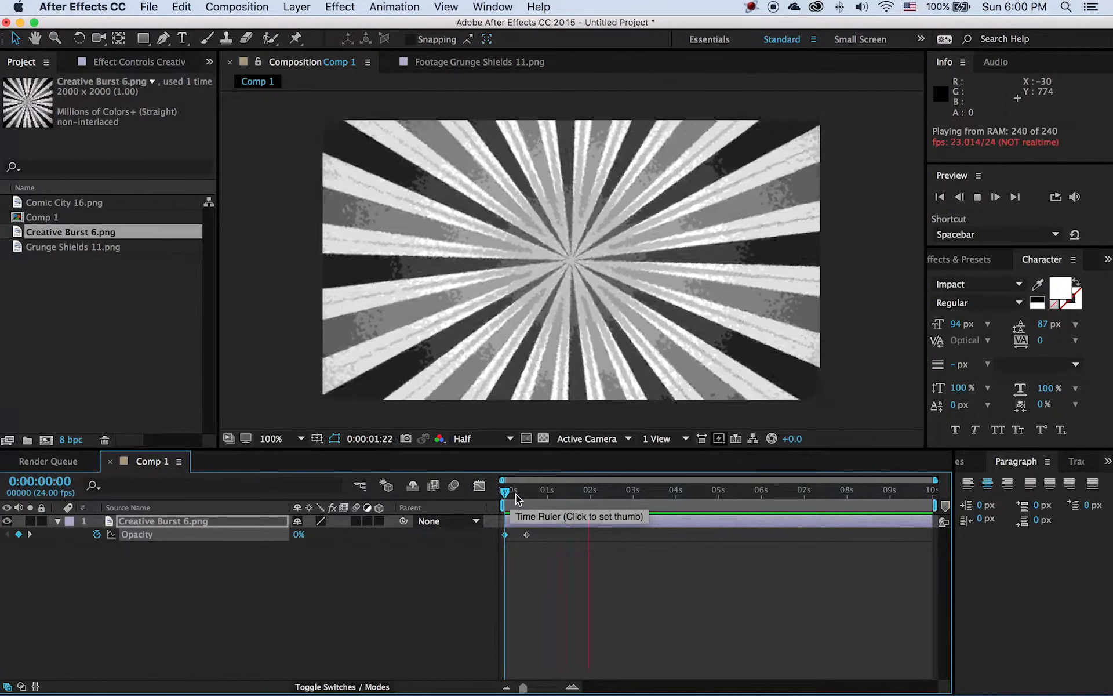
{"action": "key", "text": "space"}
{"action": "left_click_drag", "start_coordinate": [590, 479], "coordinate": [479, 491]}
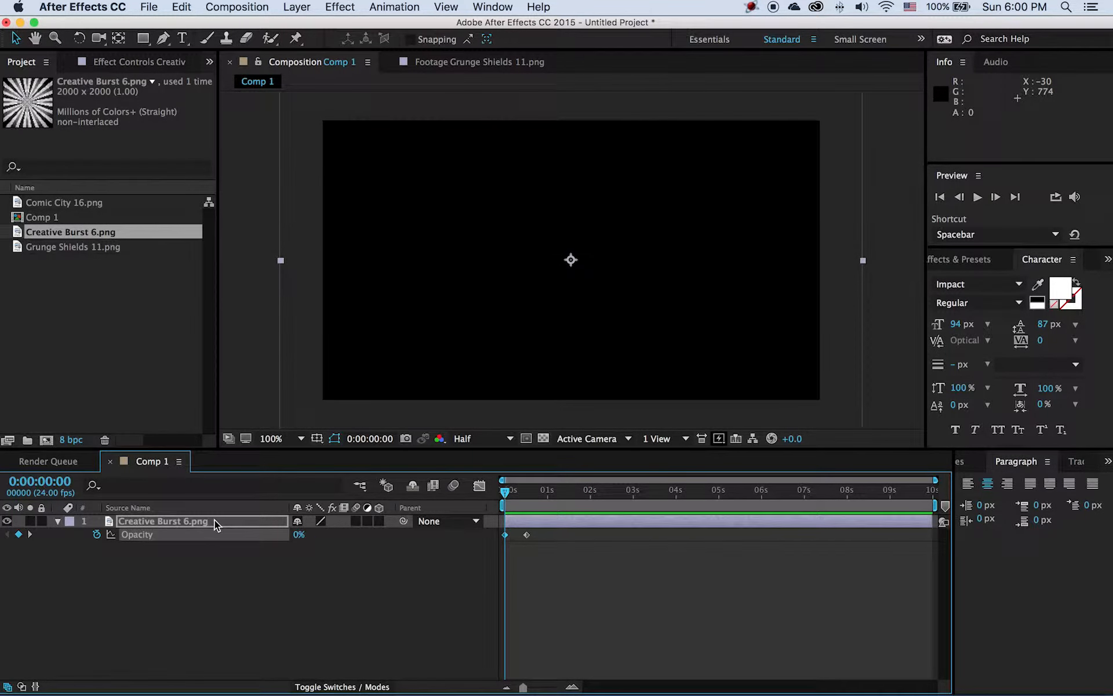
{"action": "left_click", "coordinate": [58, 522]}
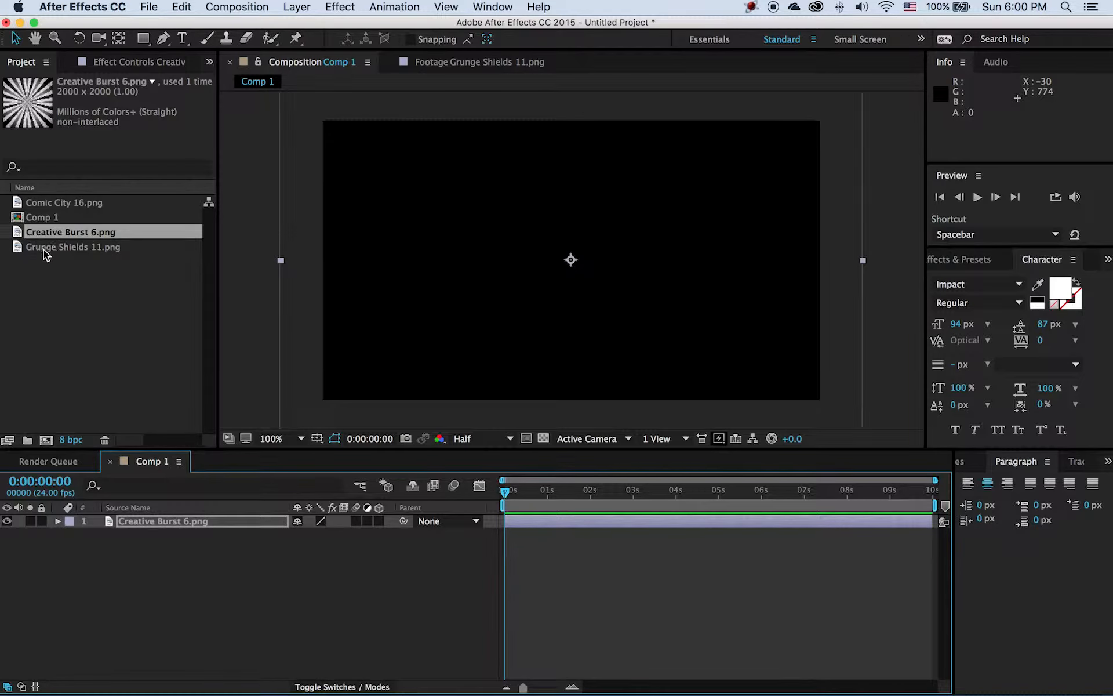
Add Comic City 16.png to Comp 1 above the burst layer and scale it to 24%.
{"action": "left_click", "coordinate": [25, 206]}
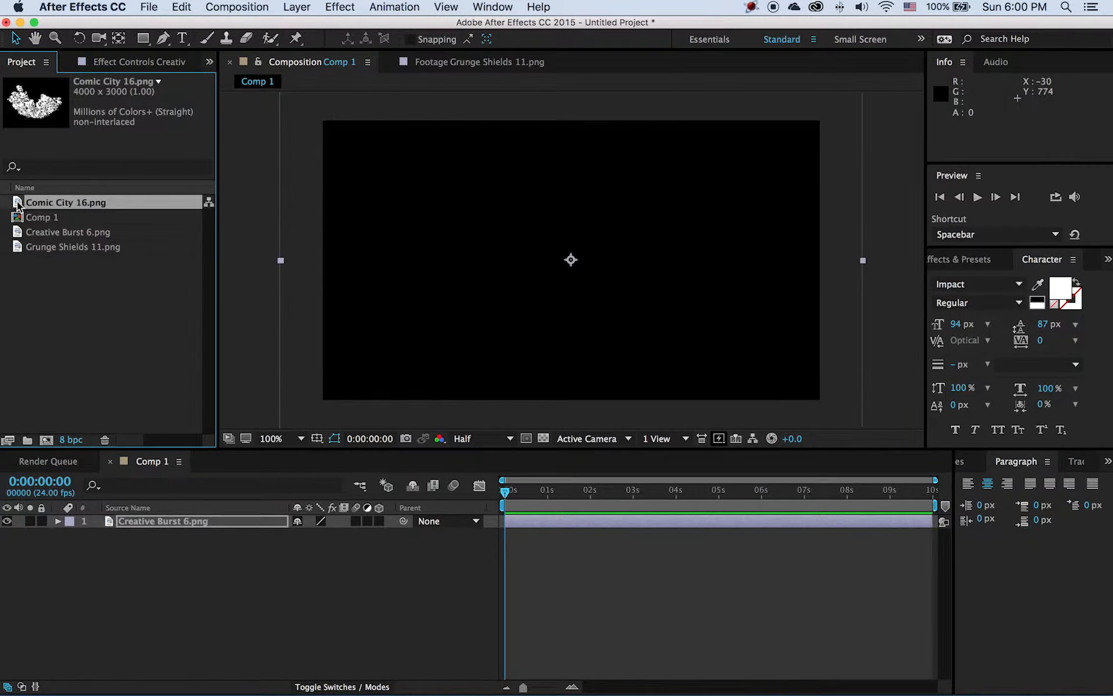
{"action": "left_click_drag", "start_coordinate": [17, 204], "coordinate": [142, 516]}
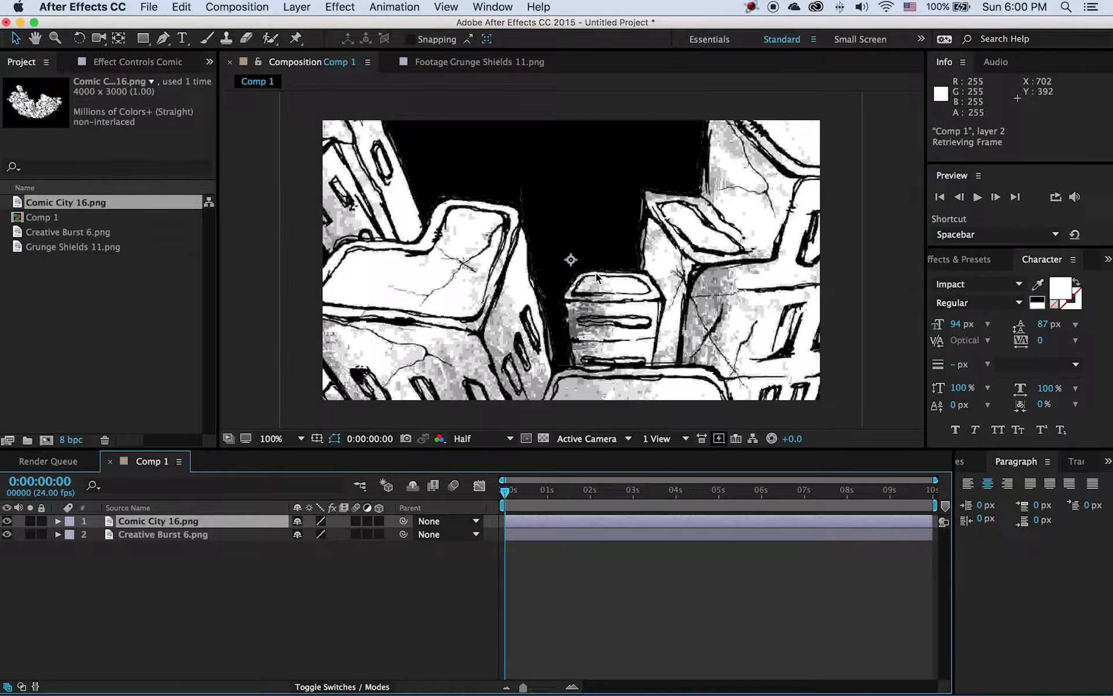
{"action": "key", "text": "s"}
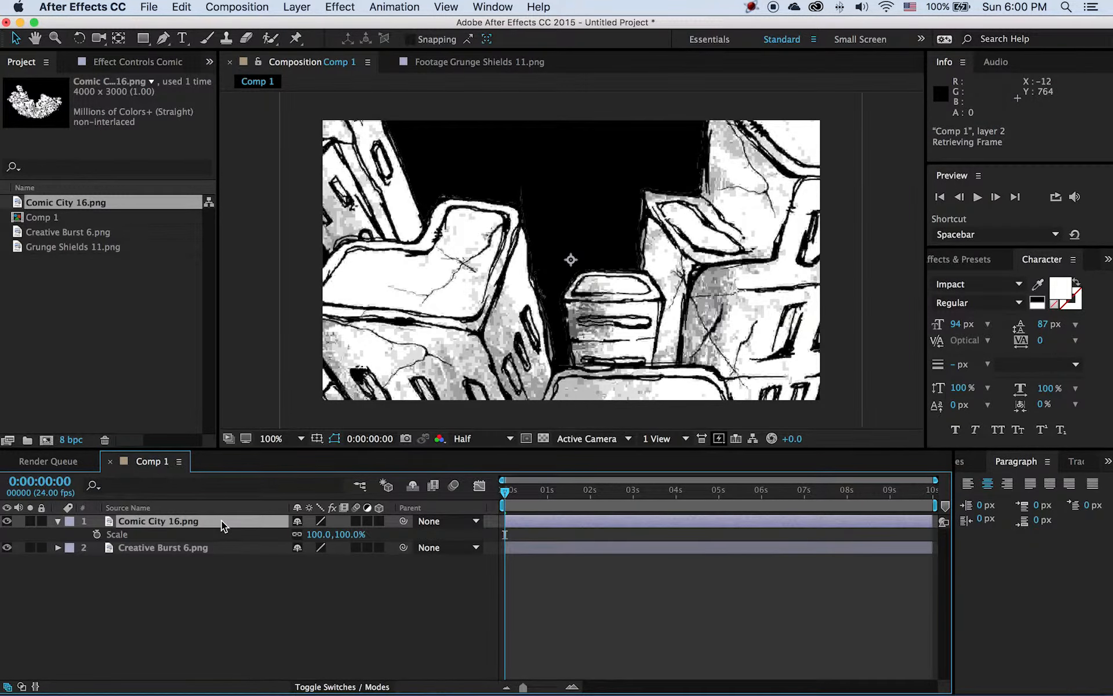
{"action": "left_click_drag", "start_coordinate": [344, 538], "coordinate": [293, 541]}
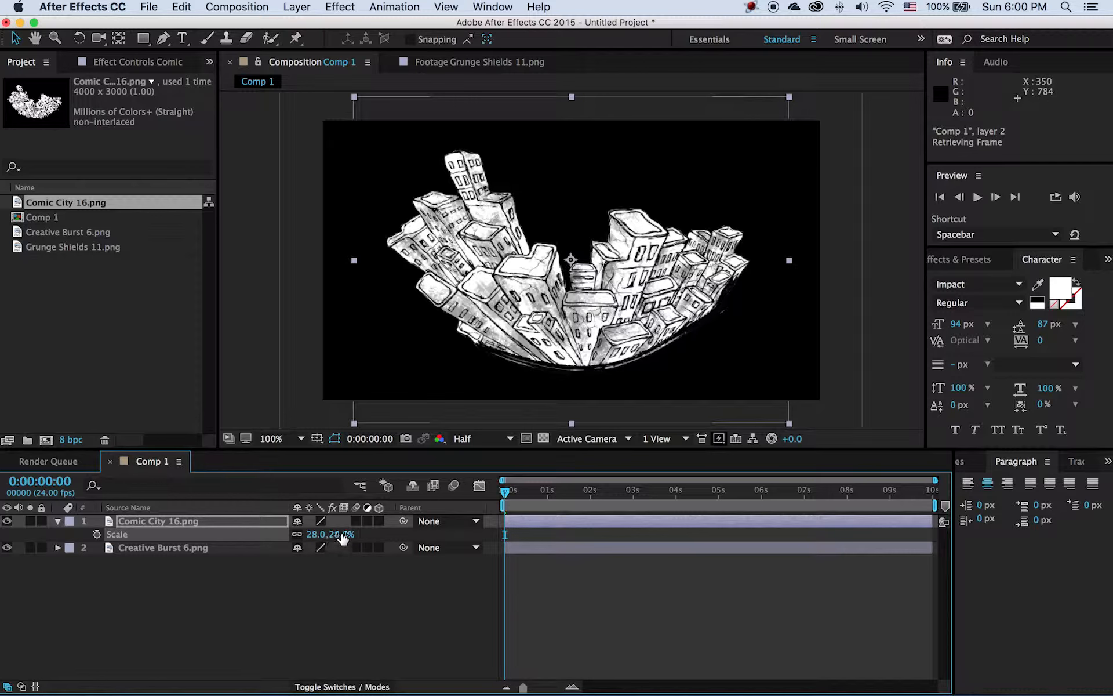
{"action": "mouse_move", "coordinate": [324, 534]}
{"action": "left_mouse_down"}
{"action": "mouse_move", "coordinate": [377, 534]}
{"action": "mouse_move", "coordinate": [334, 534]}
{"action": "left_mouse_up"}
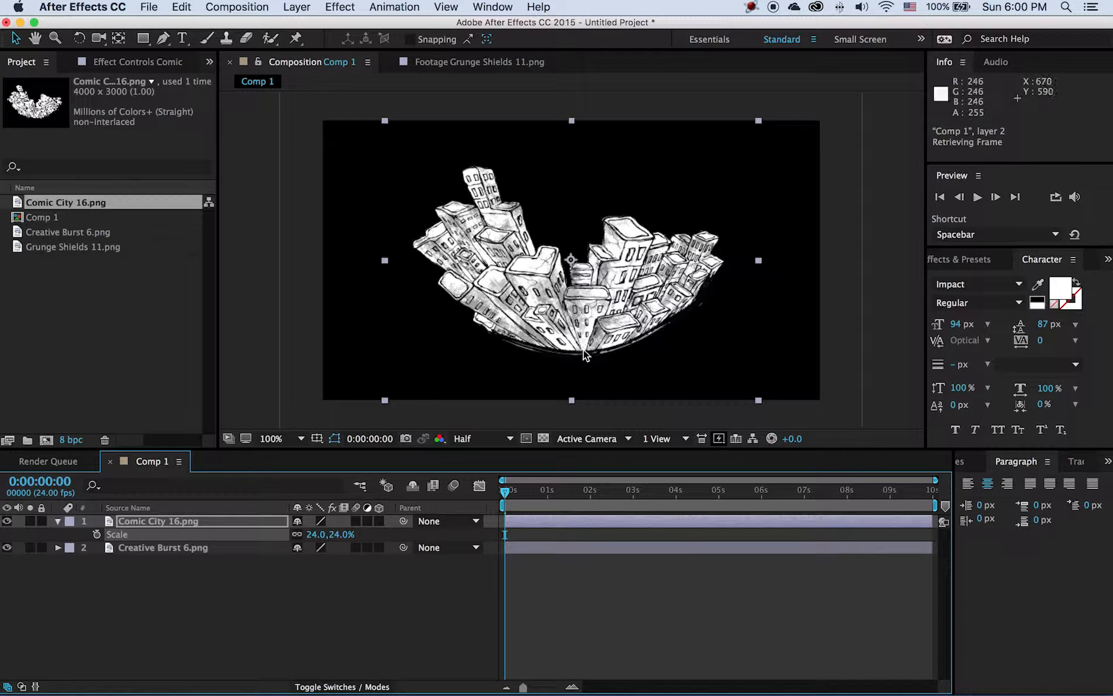
Try setting the city layer's anchor point values to 2130, 2493 with its scale displayed, and undo the anchor point changes.
{"action": "left_click", "coordinate": [202, 520]}
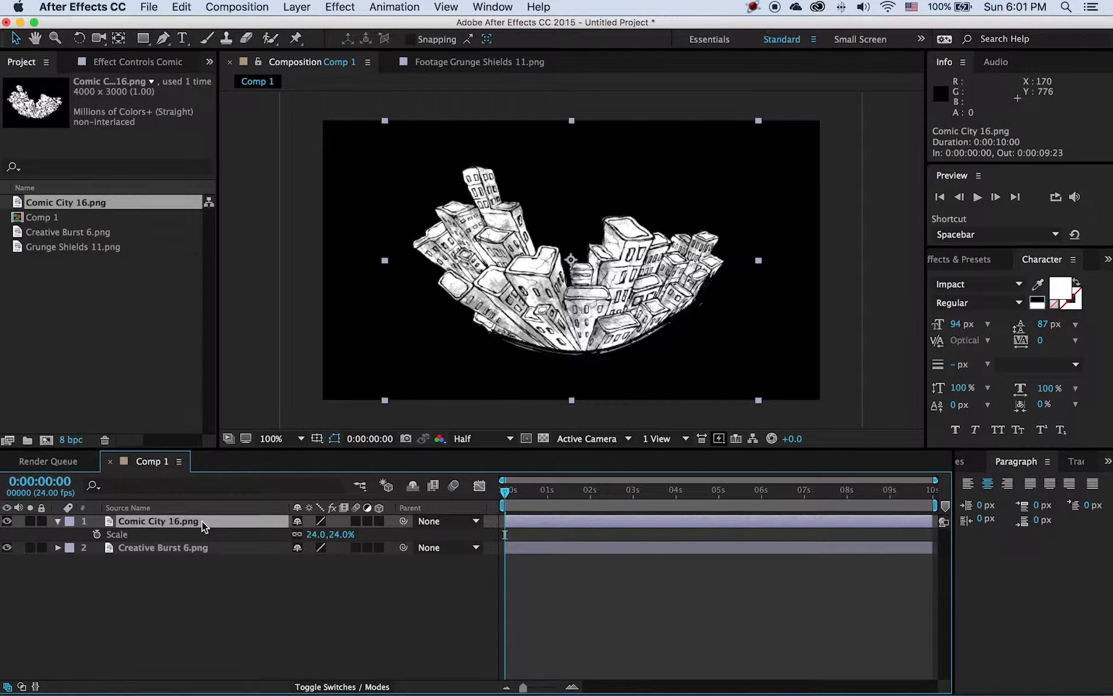
{"action": "key", "text": "a"}
{"action": "left_click_drag", "start_coordinate": [341, 540], "coordinate": [924, 514]}
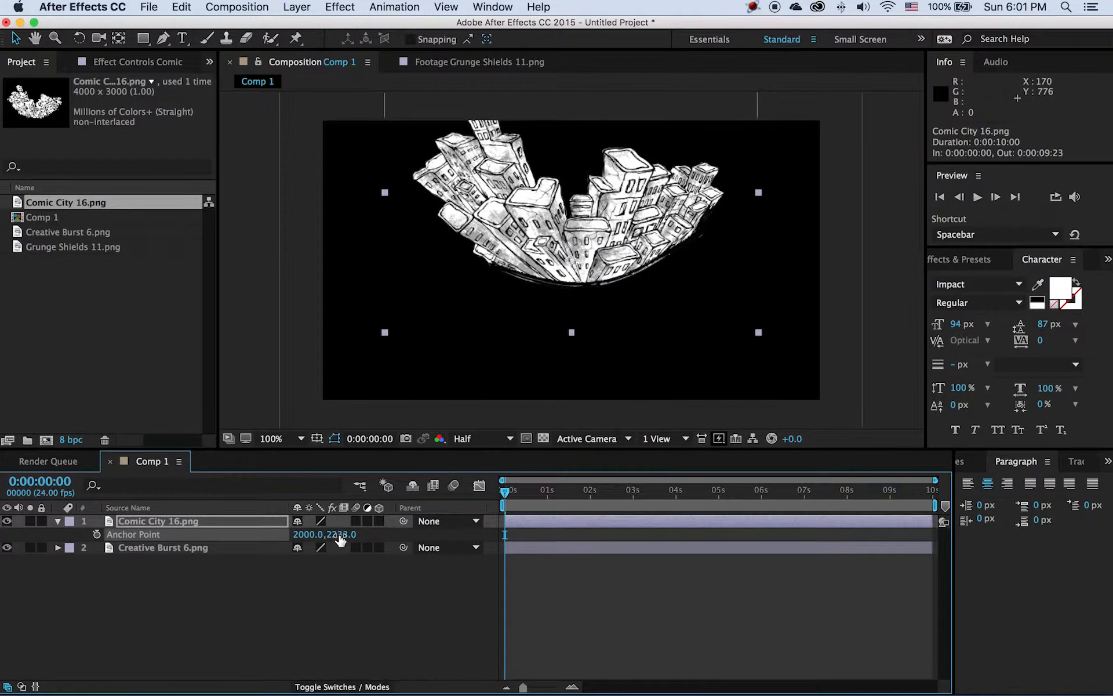
{"action": "left_click_drag", "start_coordinate": [341, 539], "coordinate": [540, 542]}
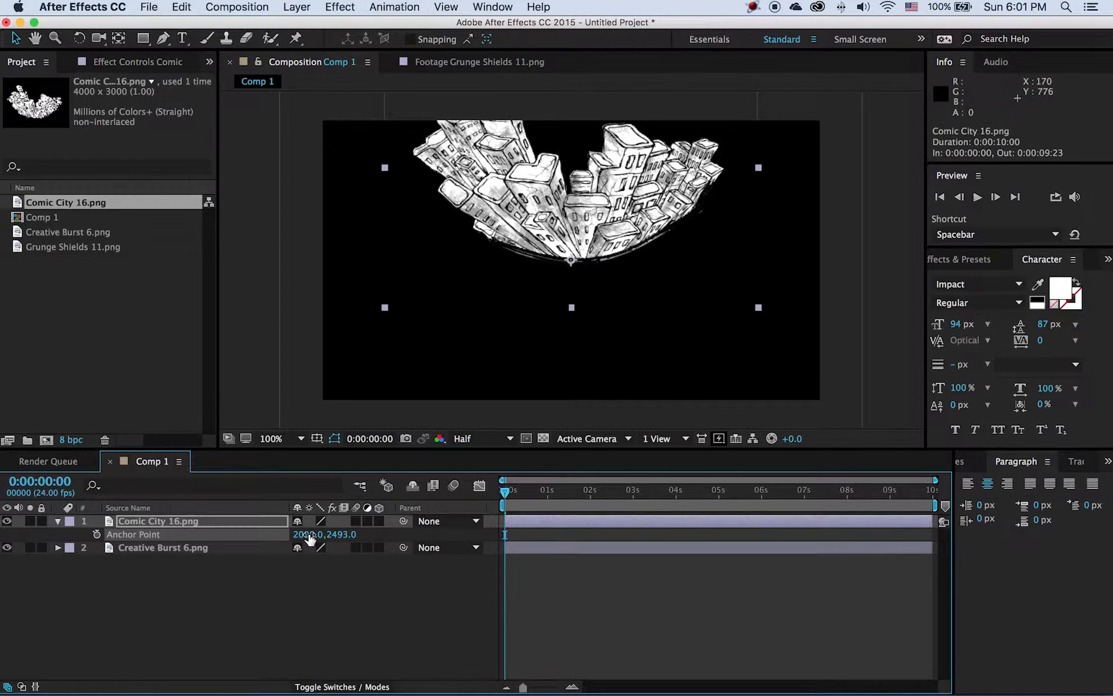
{"action": "left_click_drag", "start_coordinate": [310, 539], "coordinate": [406, 534]}
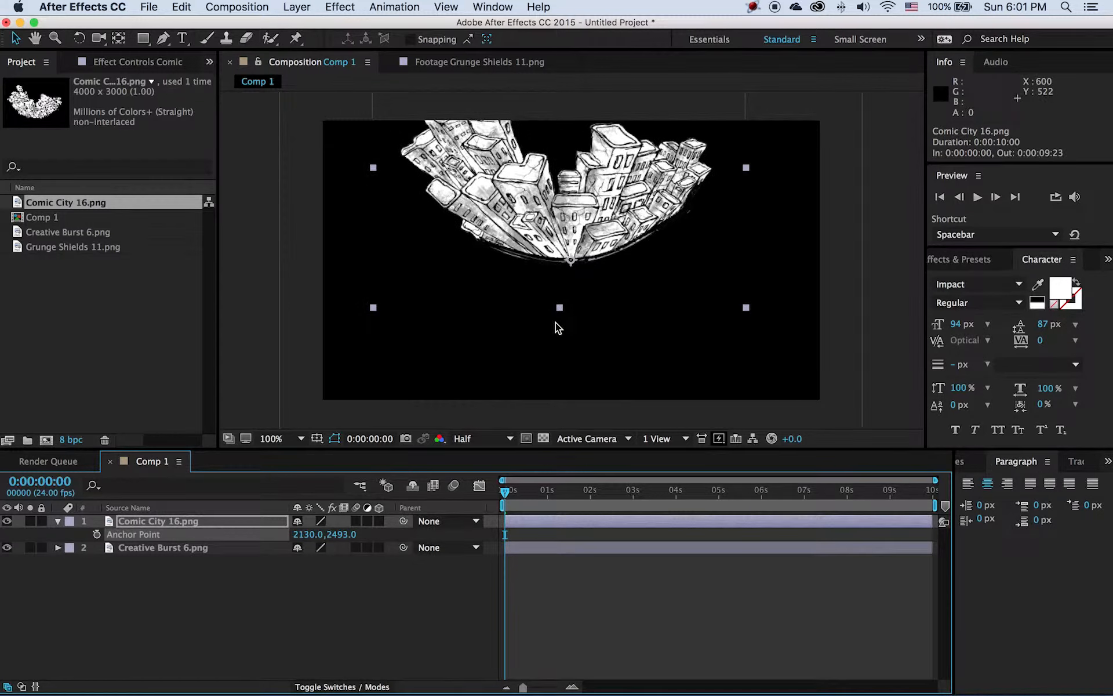
{"action": "key", "text": "shift+s"}
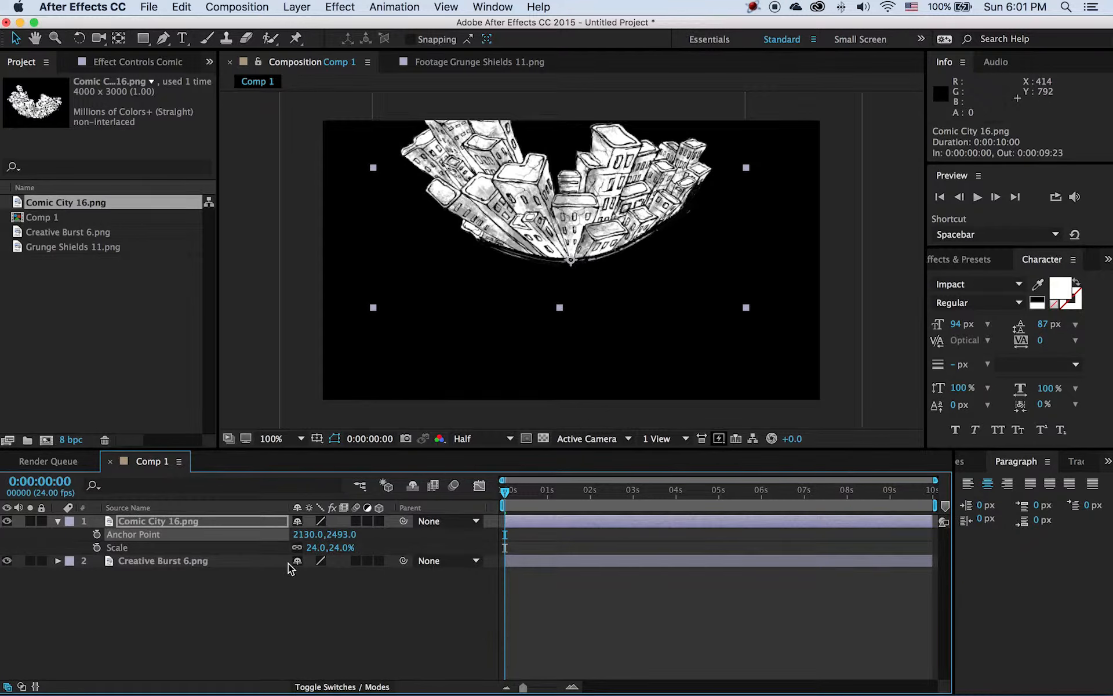
{"action": "mouse_move", "coordinate": [340, 554]}
{"action": "left_mouse_down"}
{"action": "mouse_move", "coordinate": [363, 552]}
{"action": "mouse_move", "coordinate": [323, 554]}
{"action": "mouse_move", "coordinate": [344, 556]}
{"action": "left_mouse_up"}
{"action": "key", "text": "super+alt+Home"}
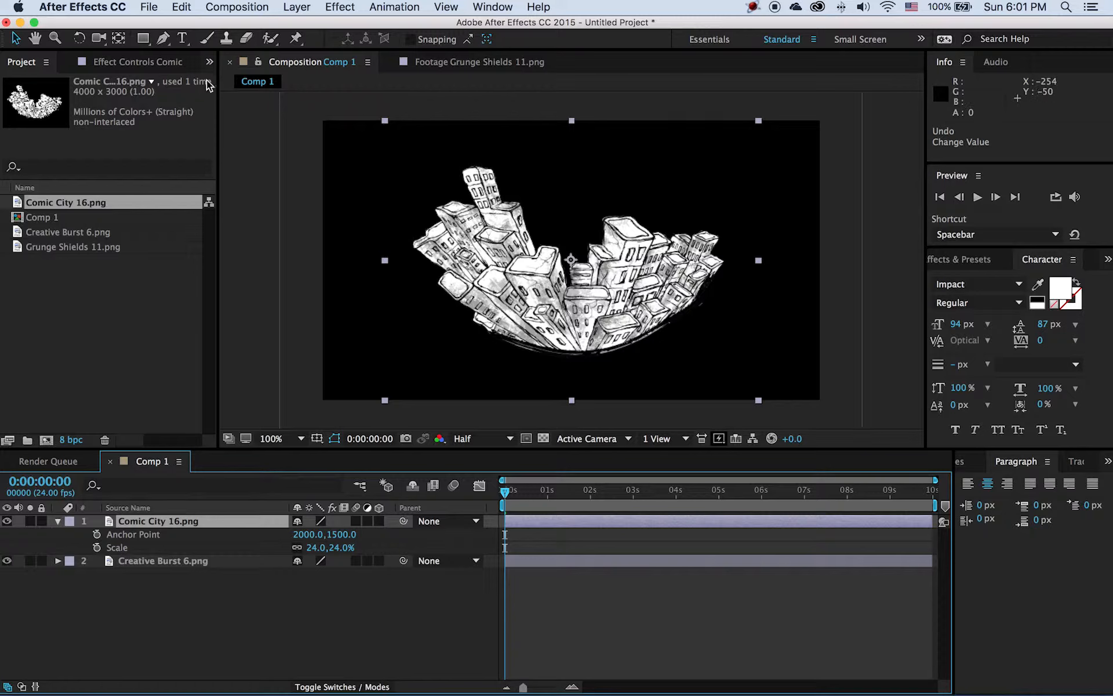
Move the city layer's anchor point to the base of the buildings with the Pan Behind tool and scale the layer to 50%.
{"action": "left_click", "coordinate": [119, 39]}
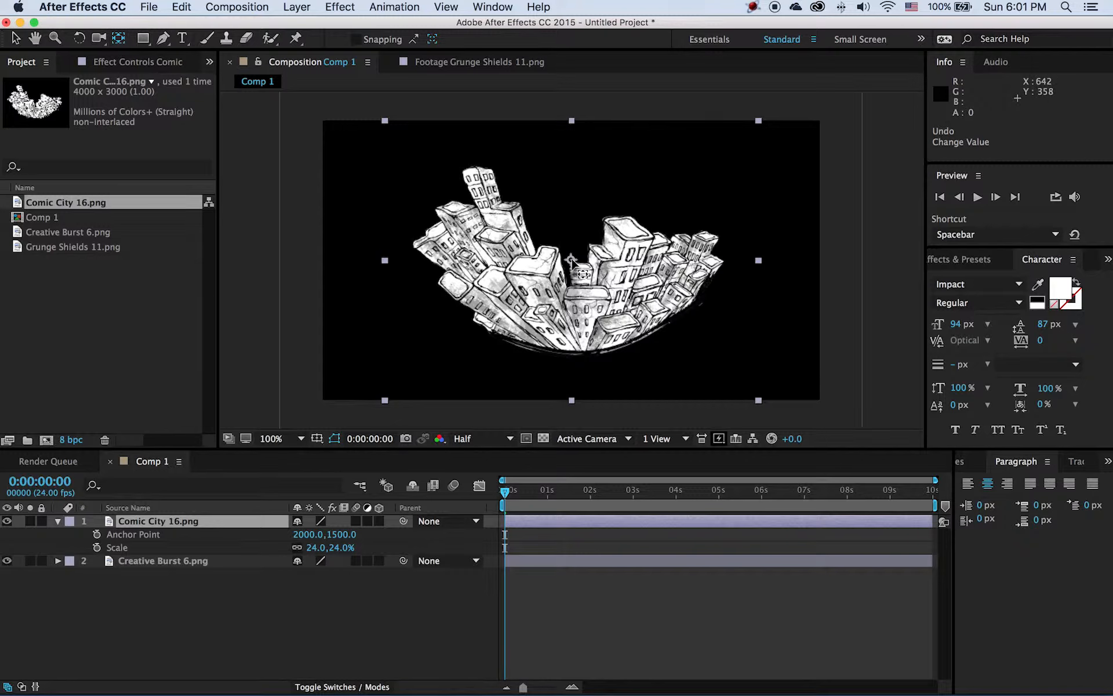
{"action": "left_click_drag", "start_coordinate": [571, 260], "coordinate": [585, 354]}
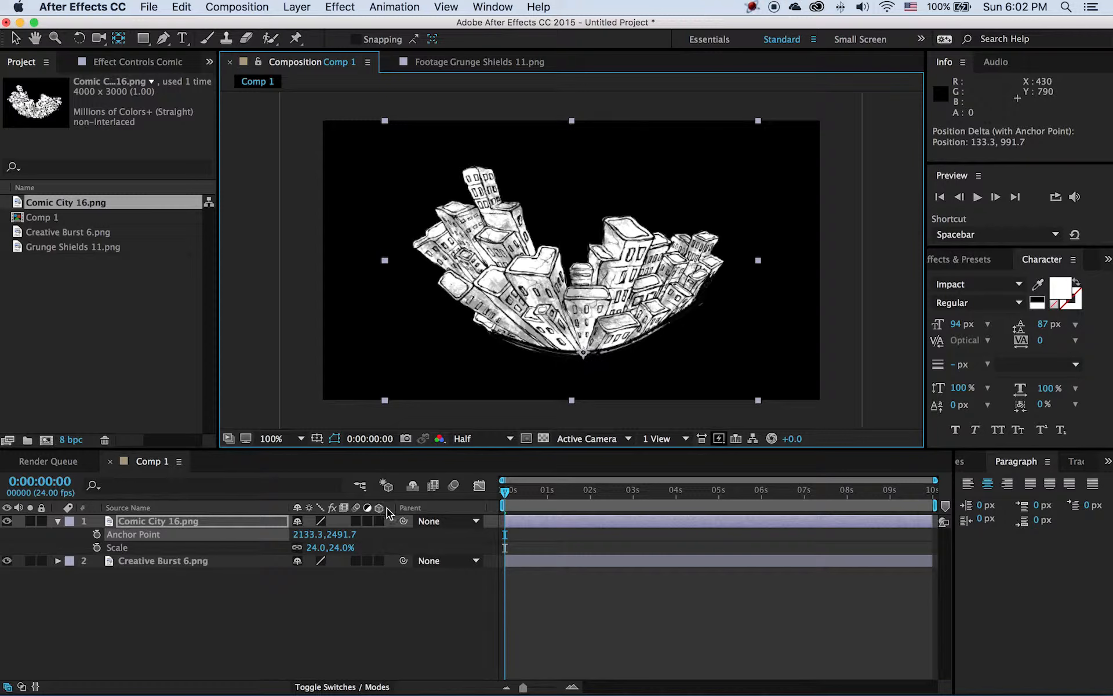
{"action": "mouse_move", "coordinate": [341, 548]}
{"action": "left_mouse_down"}
{"action": "mouse_move", "coordinate": [318, 554]}
{"action": "mouse_move", "coordinate": [360, 553]}
{"action": "left_mouse_up"}
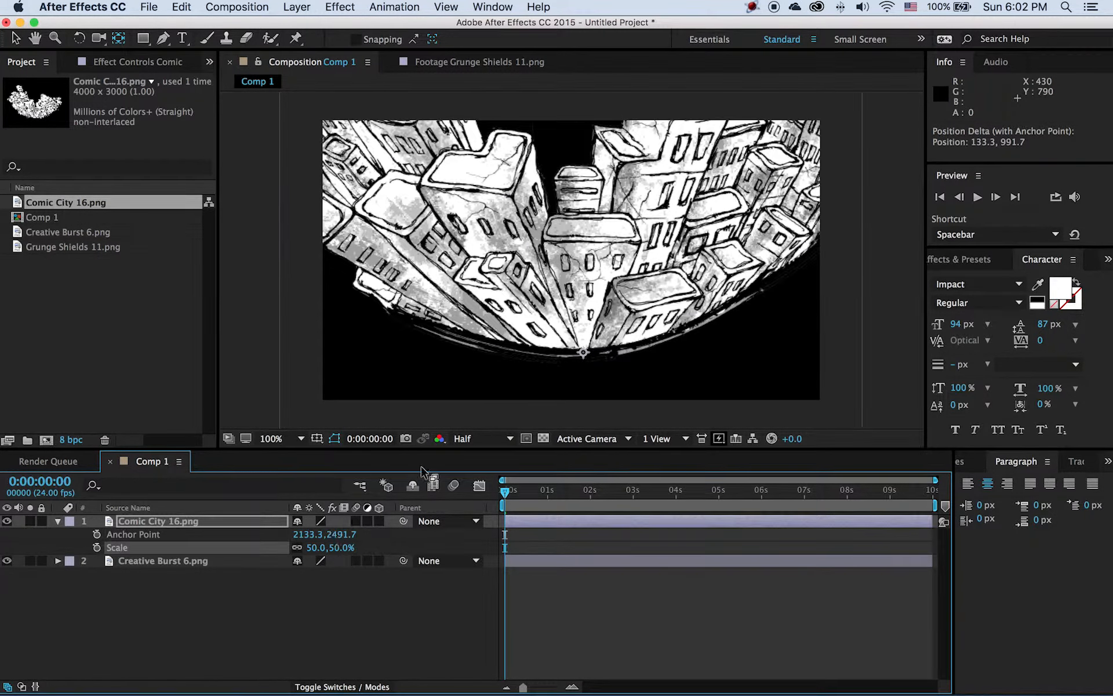
Scale the city layer to 60% and reposition it at about 678, 984 so the buildings frame the burst's centre.
{"action": "left_click", "coordinate": [16, 39]}
{"action": "left_click_drag", "start_coordinate": [591, 232], "coordinate": [576, 326]}
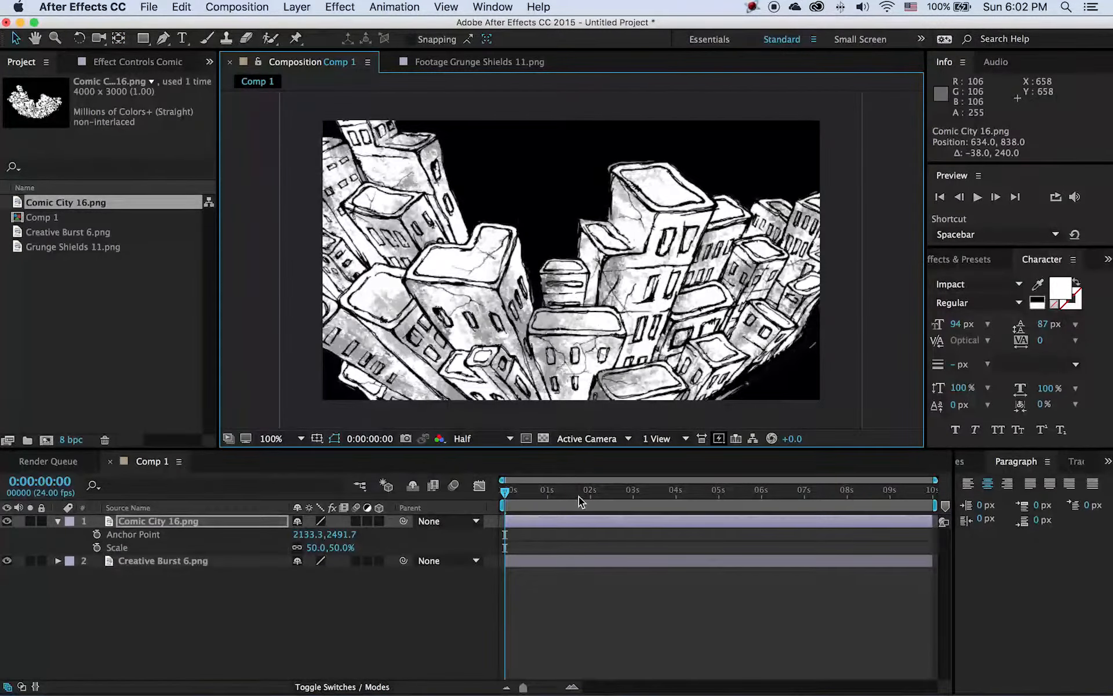
{"action": "left_click", "coordinate": [548, 491]}
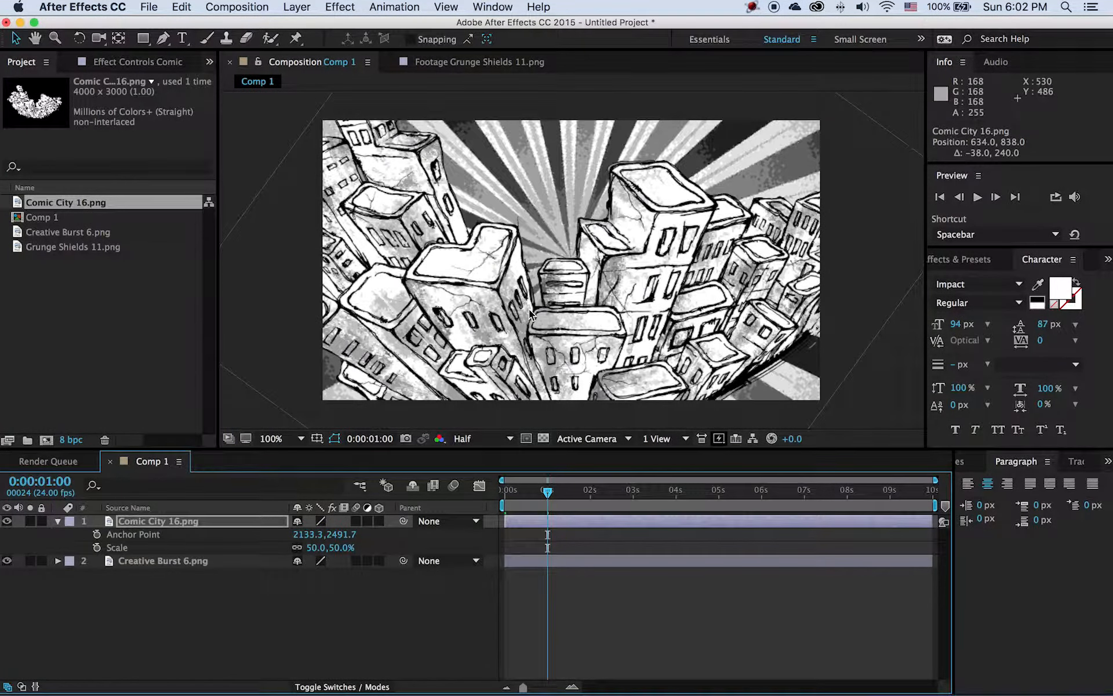
{"action": "left_click", "coordinate": [341, 550]}
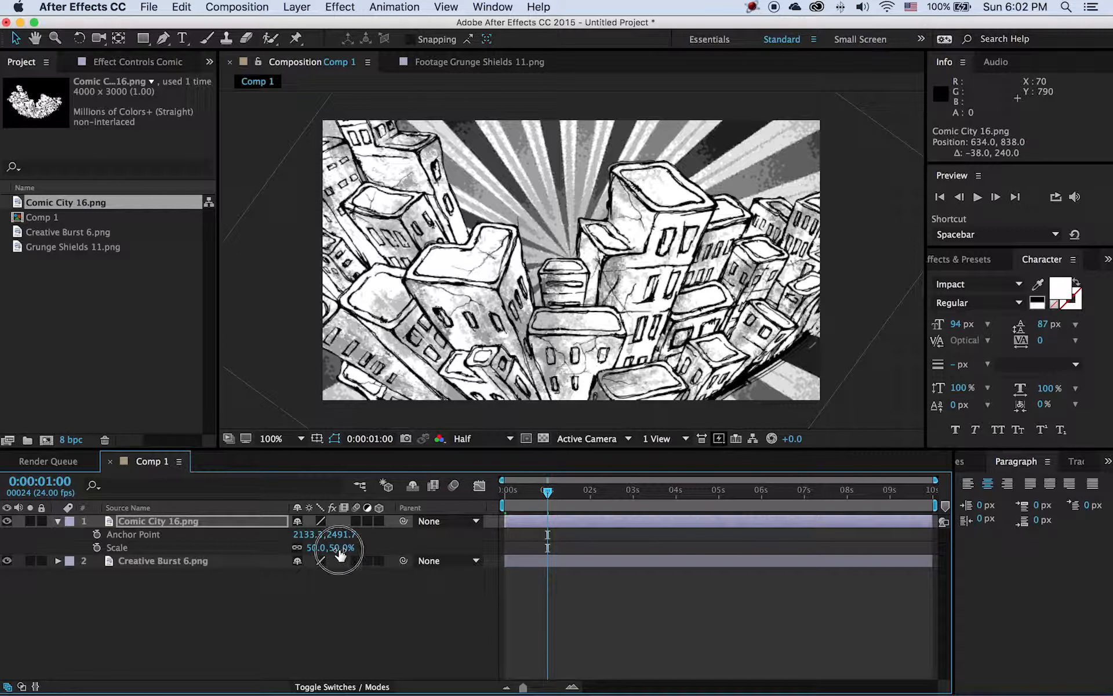
{"action": "left_click_drag", "start_coordinate": [343, 553], "coordinate": [342, 547]}
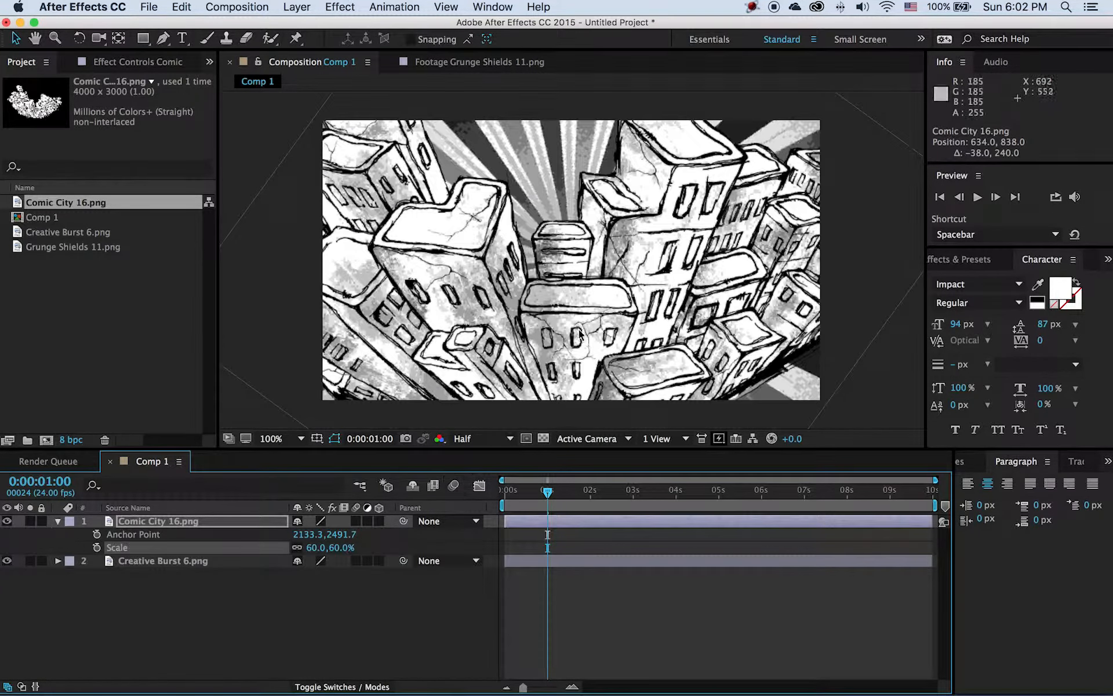
{"action": "left_click_drag", "start_coordinate": [566, 331], "coordinate": [583, 387]}
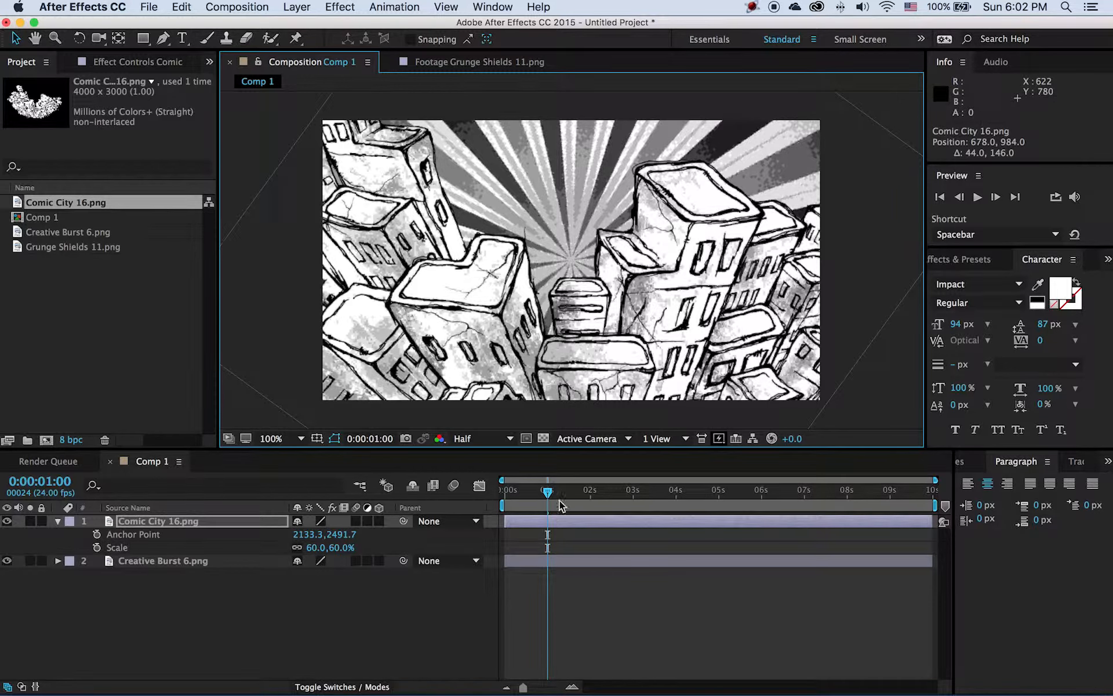
Set a 0% scale keyframe on the Comic City 16.png layer at 0:00:00:12.
{"action": "left_click_drag", "start_coordinate": [546, 493], "coordinate": [524, 492]}
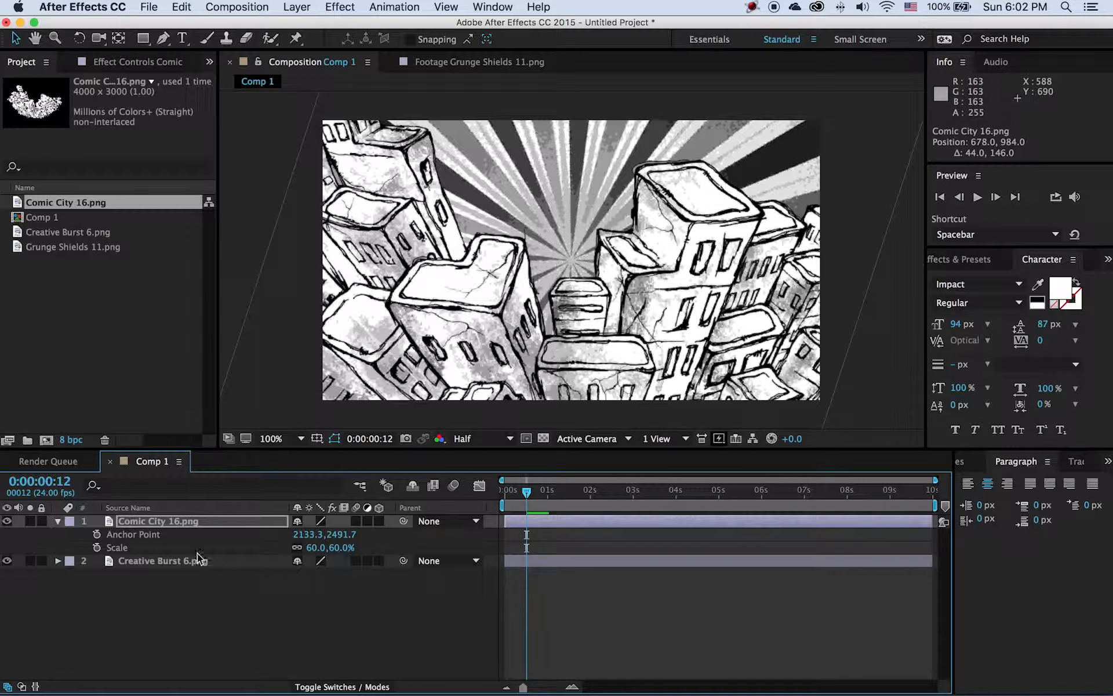
{"action": "left_click", "coordinate": [97, 549]}
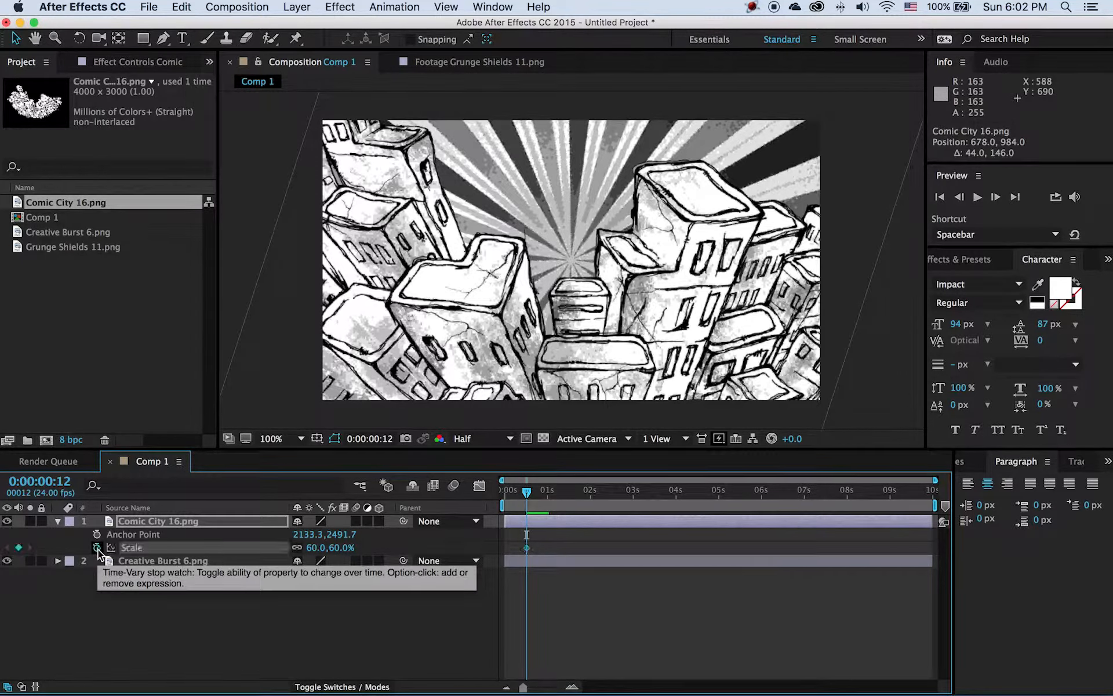
{"action": "left_click", "coordinate": [338, 549]}
{"action": "type", "text": "0"}
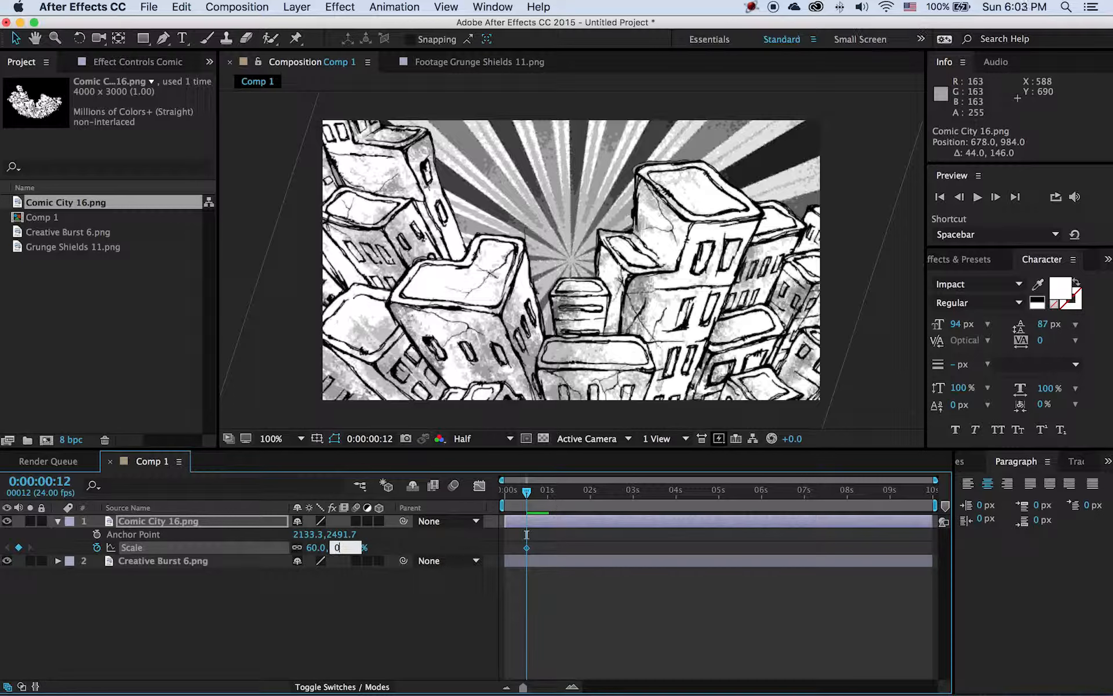
{"action": "key", "text": "Return"}
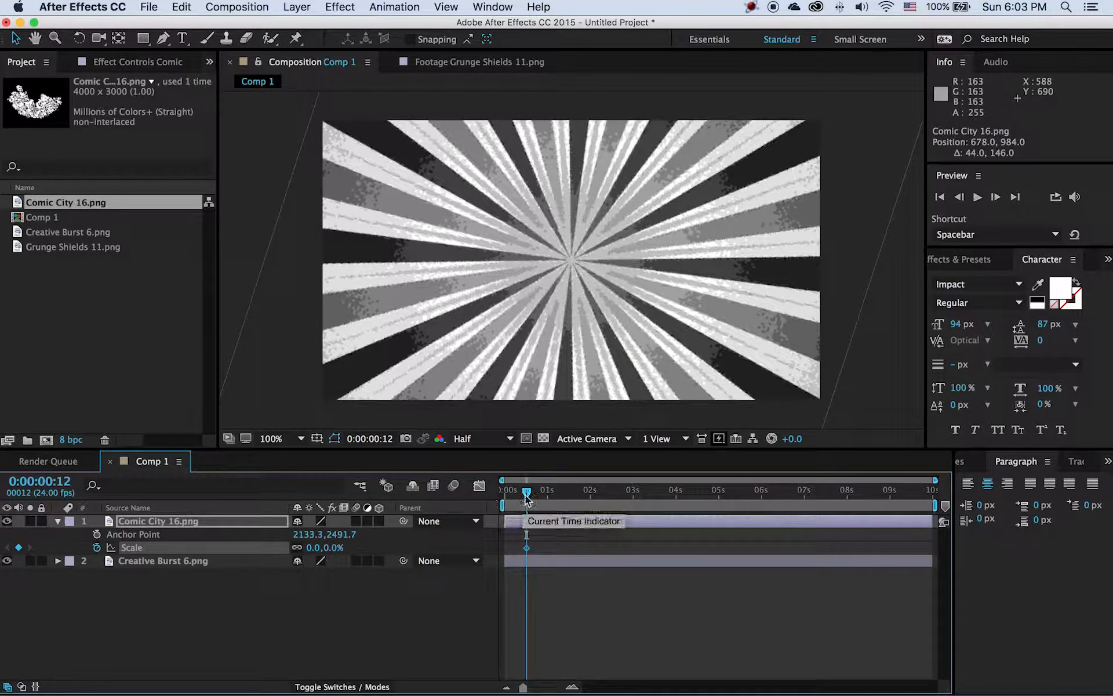
Add a 60% scale keyframe to the city layer at 0:00:01:00 and preview the scale-up animation from the start.
{"action": "left_click_drag", "start_coordinate": [526, 492], "coordinate": [547, 497]}
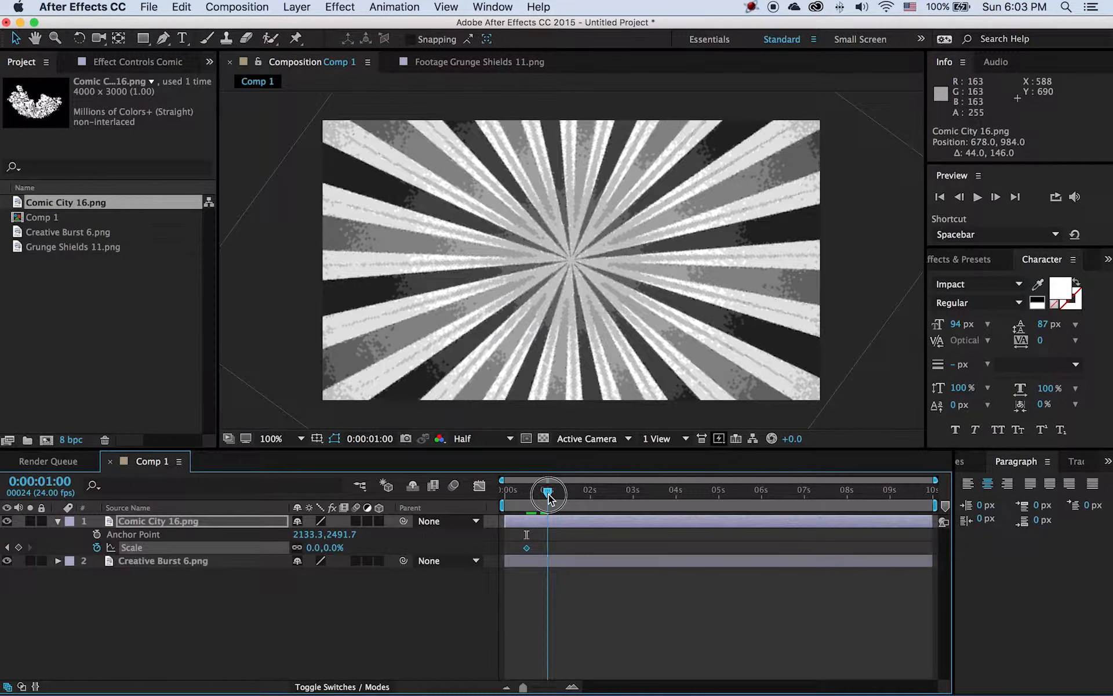
{"action": "left_click", "coordinate": [335, 547]}
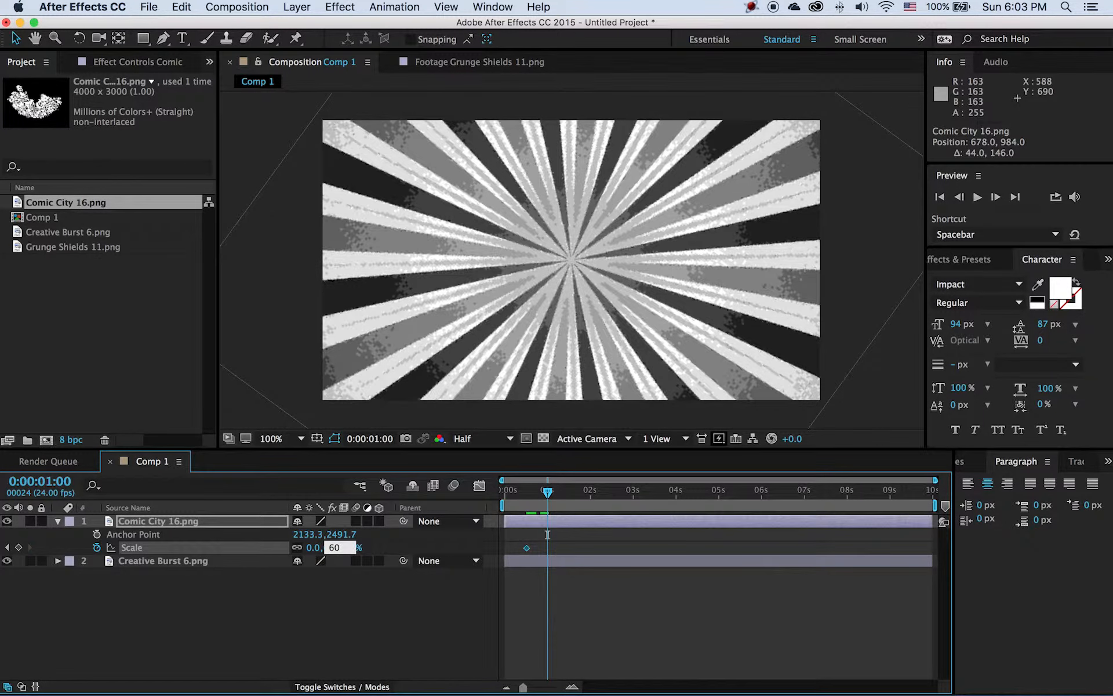
{"action": "type", "text": "60"}
{"action": "key", "text": "Return"}
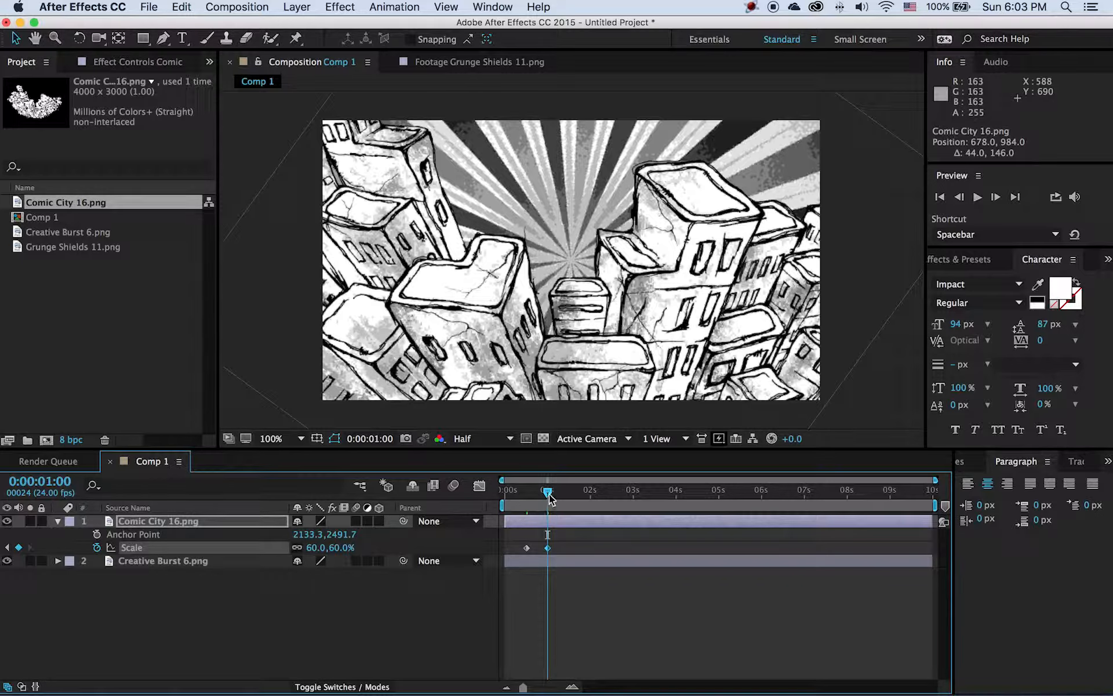
{"action": "left_click_drag", "start_coordinate": [550, 499], "coordinate": [468, 502]}
{"action": "key", "text": "space"}
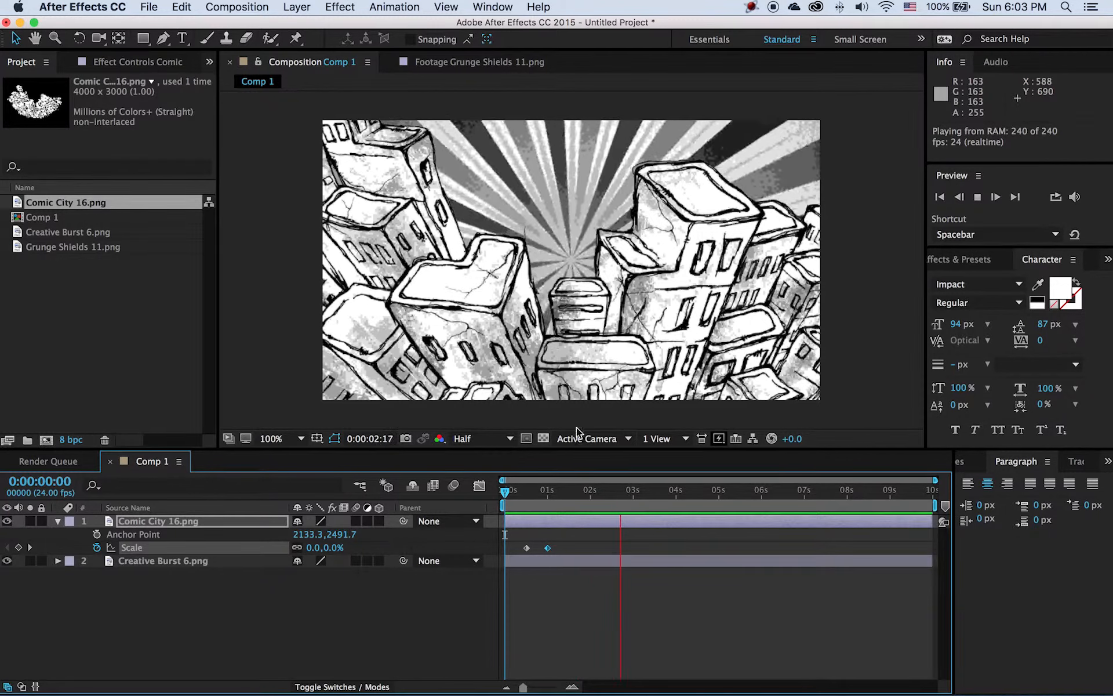
{"action": "left_click", "coordinate": [485, 496]}
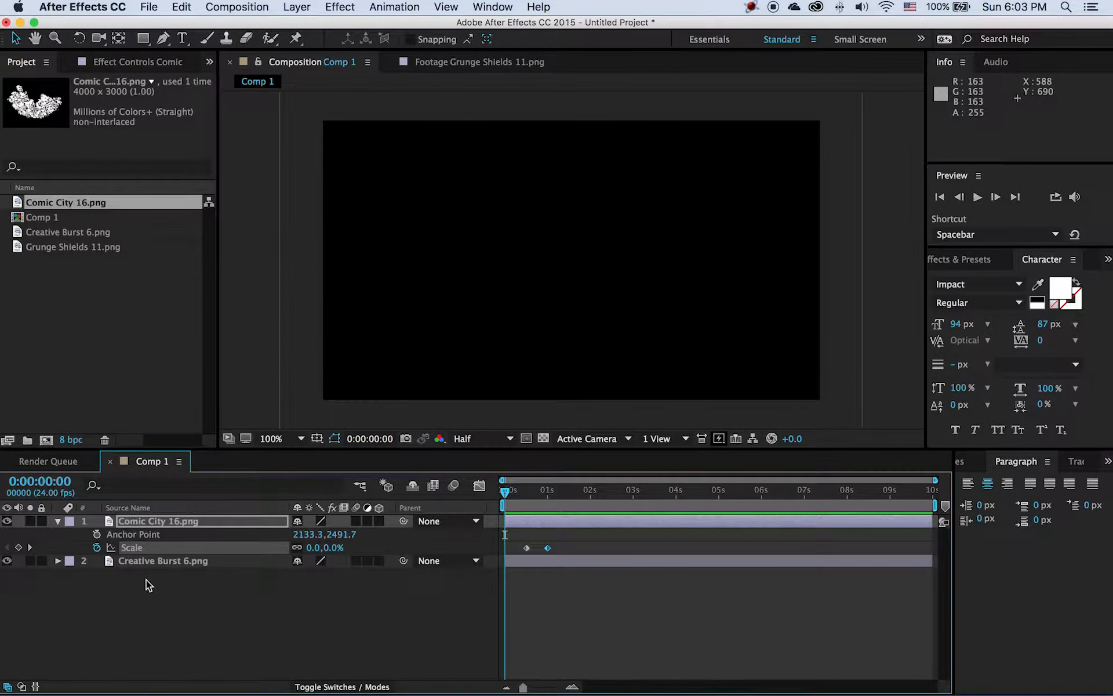
Collapse the city layer, add Grunge Shields 11.png above it in Comp 1 and scale the shield to 22%.
{"action": "left_click", "coordinate": [57, 521]}
{"action": "left_click", "coordinate": [204, 598]}
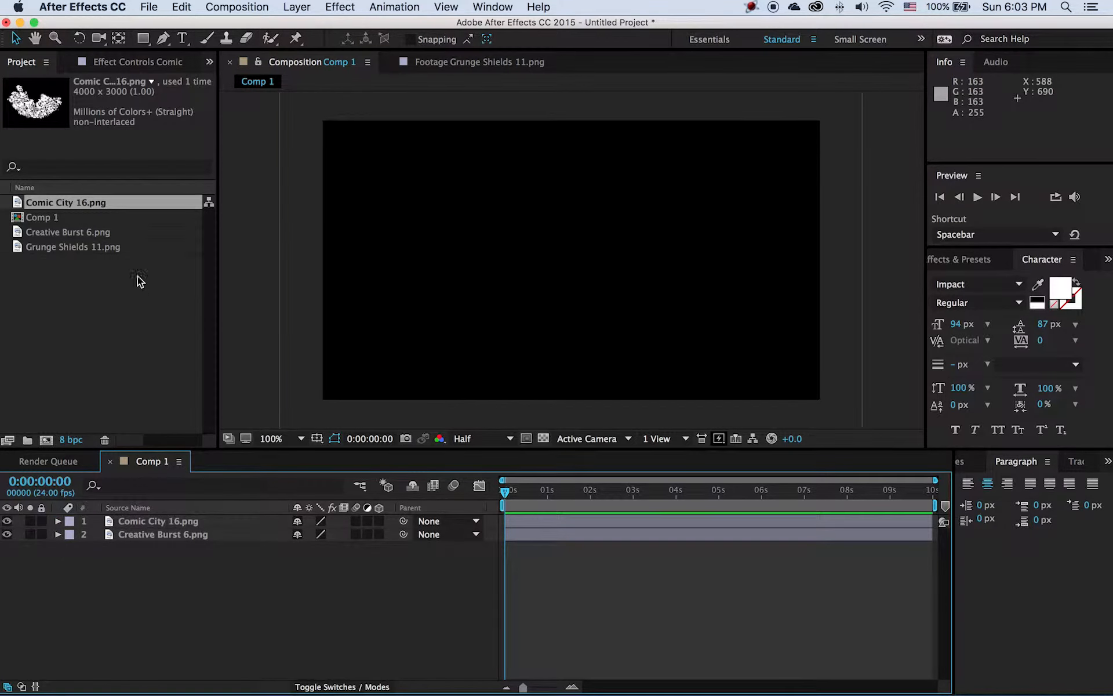
{"action": "left_click", "coordinate": [21, 250]}
{"action": "left_click_drag", "start_coordinate": [19, 249], "coordinate": [131, 513]}
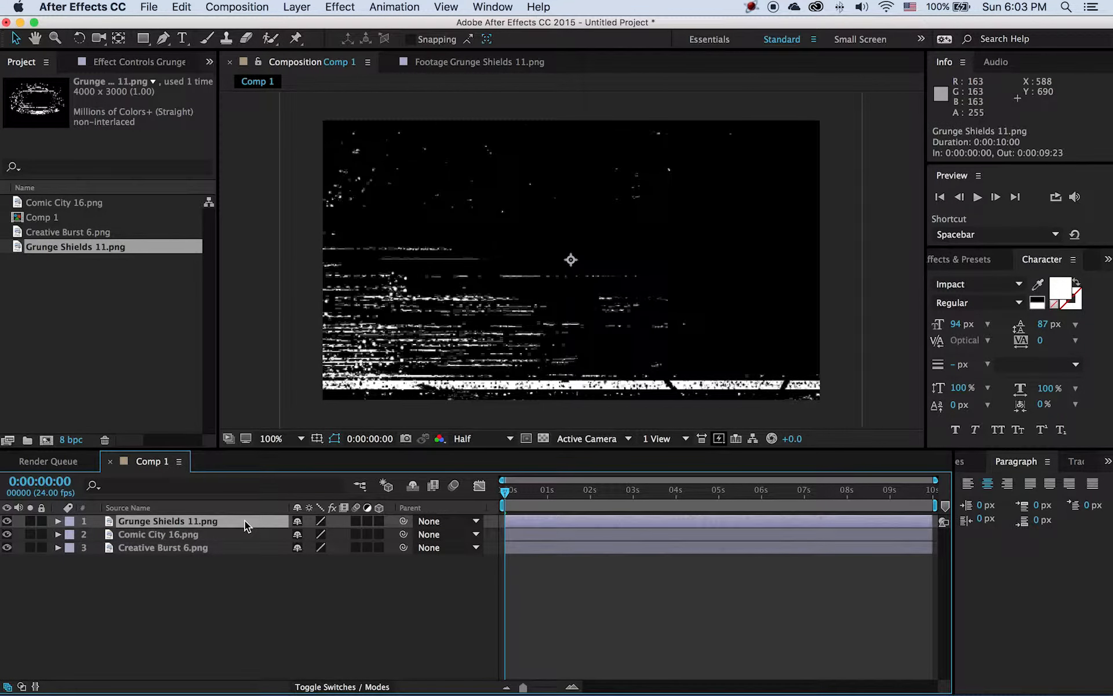
{"action": "key", "text": "s"}
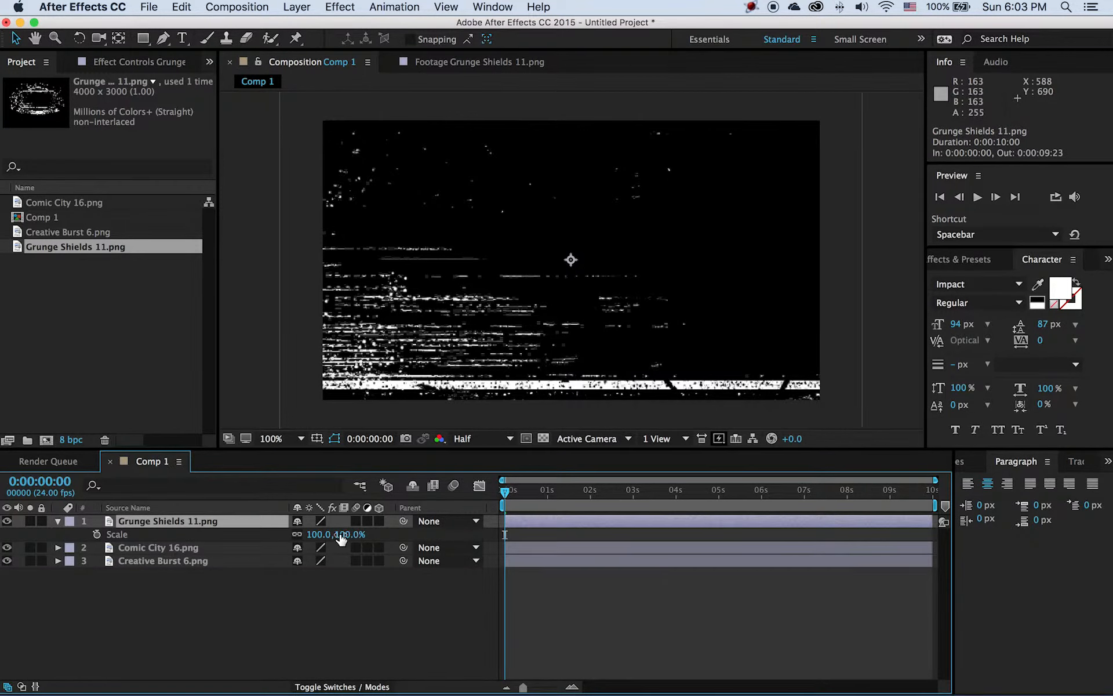
{"action": "left_click_drag", "start_coordinate": [341, 534], "coordinate": [280, 534]}
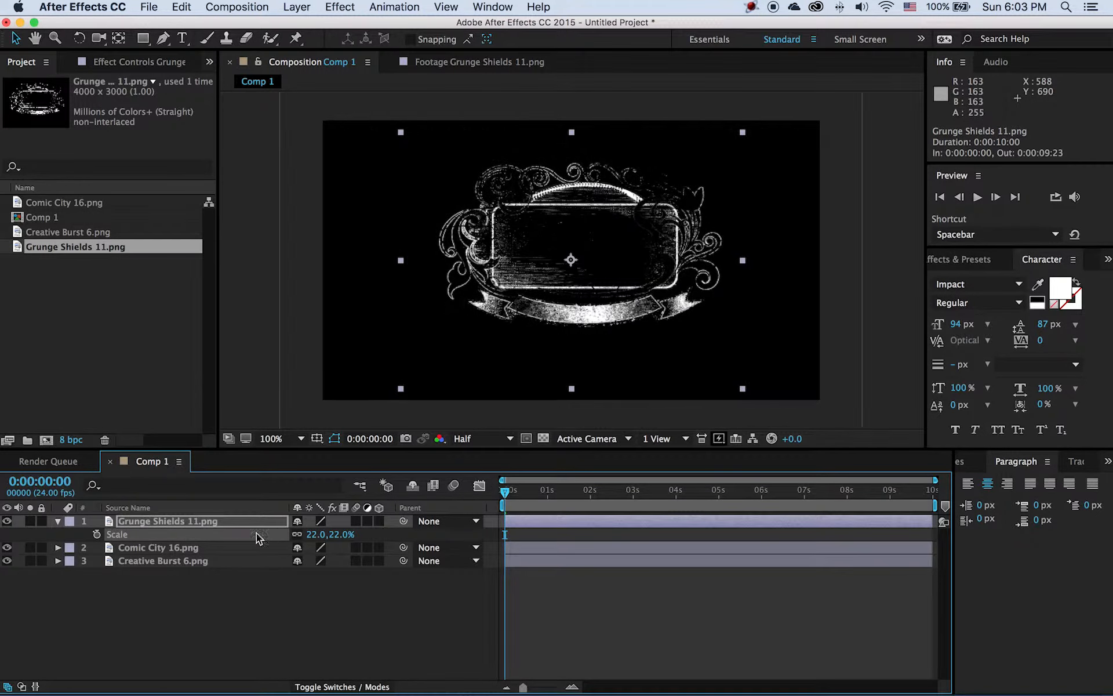
With the city showing at 0:00:01:23, scale the shield layer to 18% and reposition it at about 526, 254.
{"action": "left_click_drag", "start_coordinate": [505, 491], "coordinate": [588, 493]}
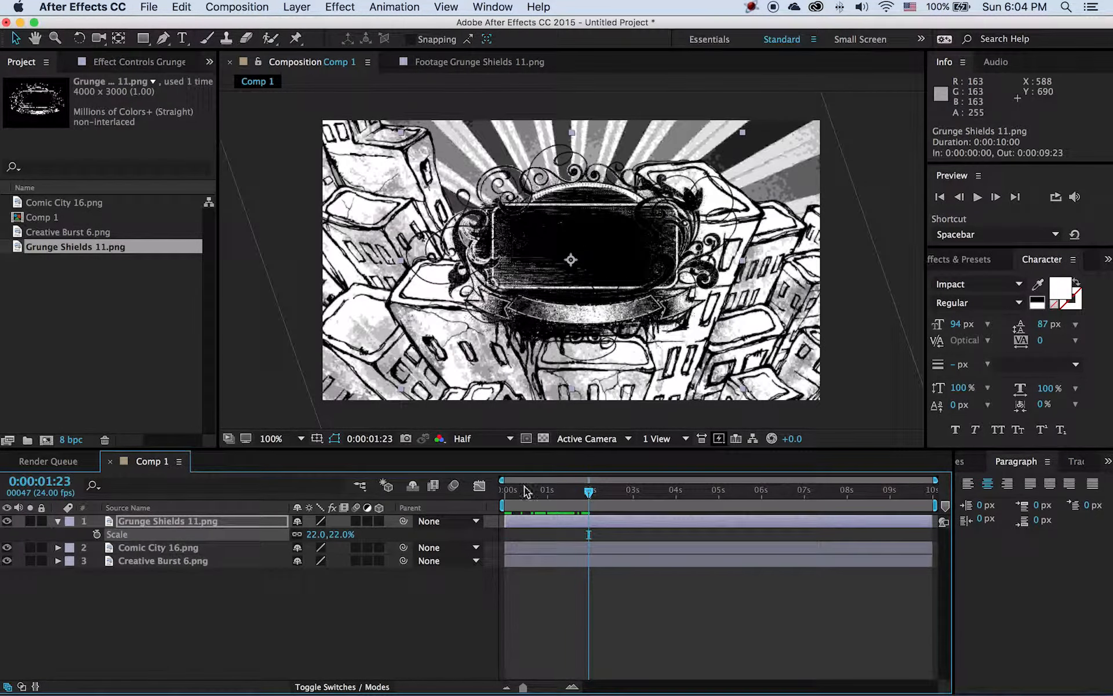
{"action": "left_click_drag", "start_coordinate": [613, 255], "coordinate": [591, 243]}
{"action": "left_click", "coordinate": [340, 540]}
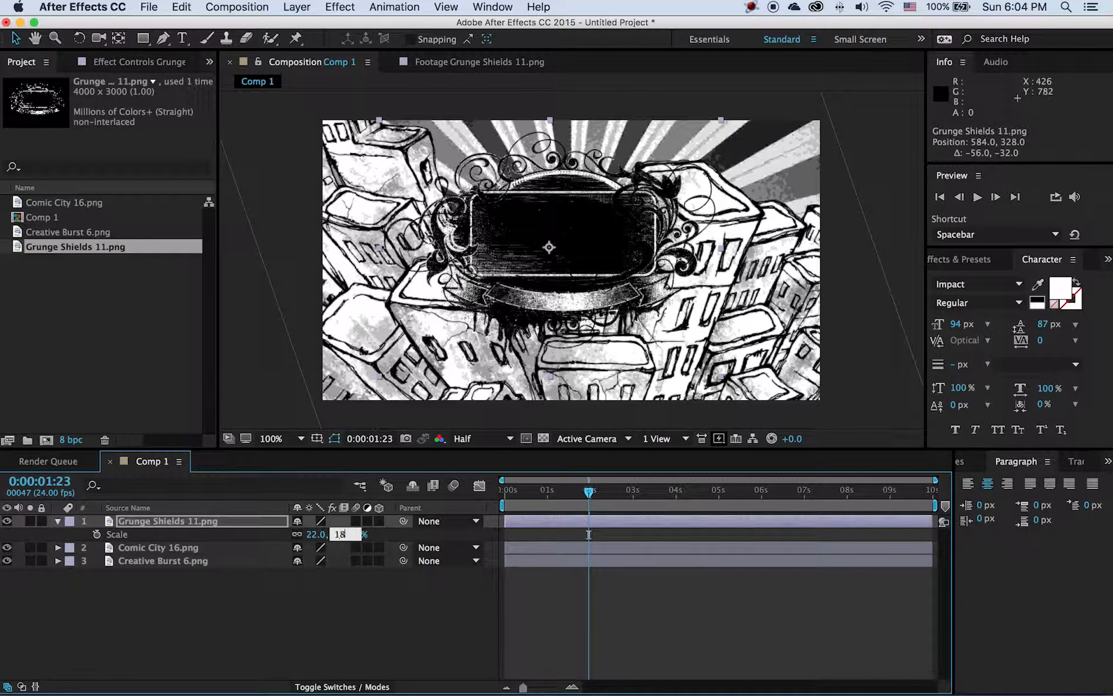
{"action": "key", "text": "Return"}
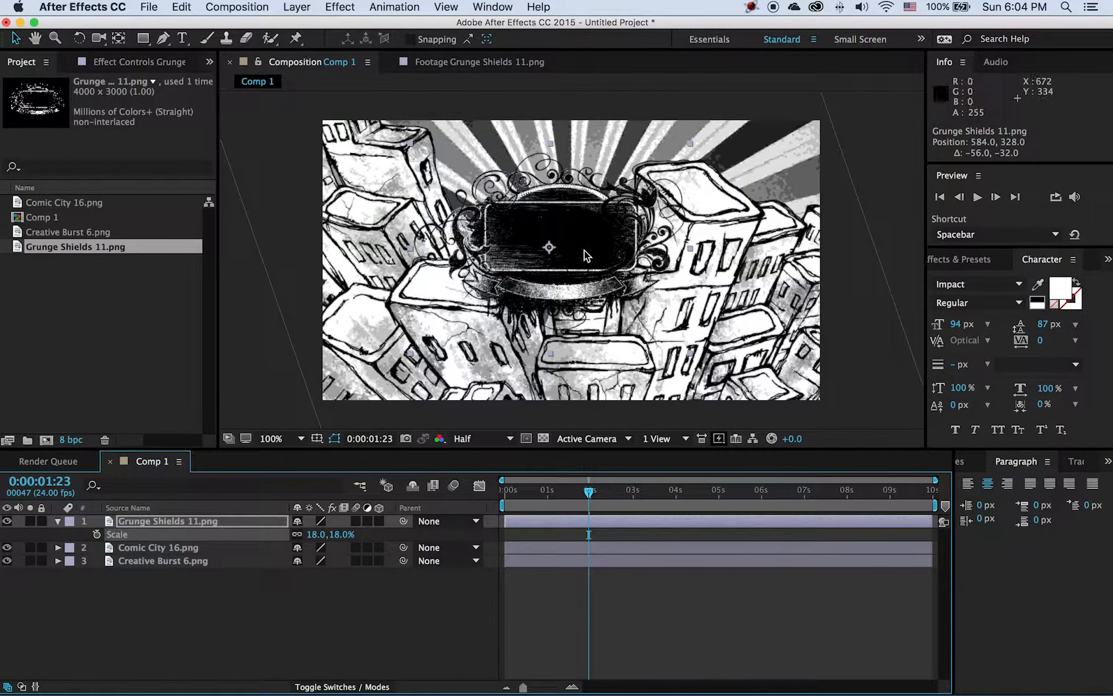
{"action": "left_click_drag", "start_coordinate": [583, 249], "coordinate": [563, 226]}
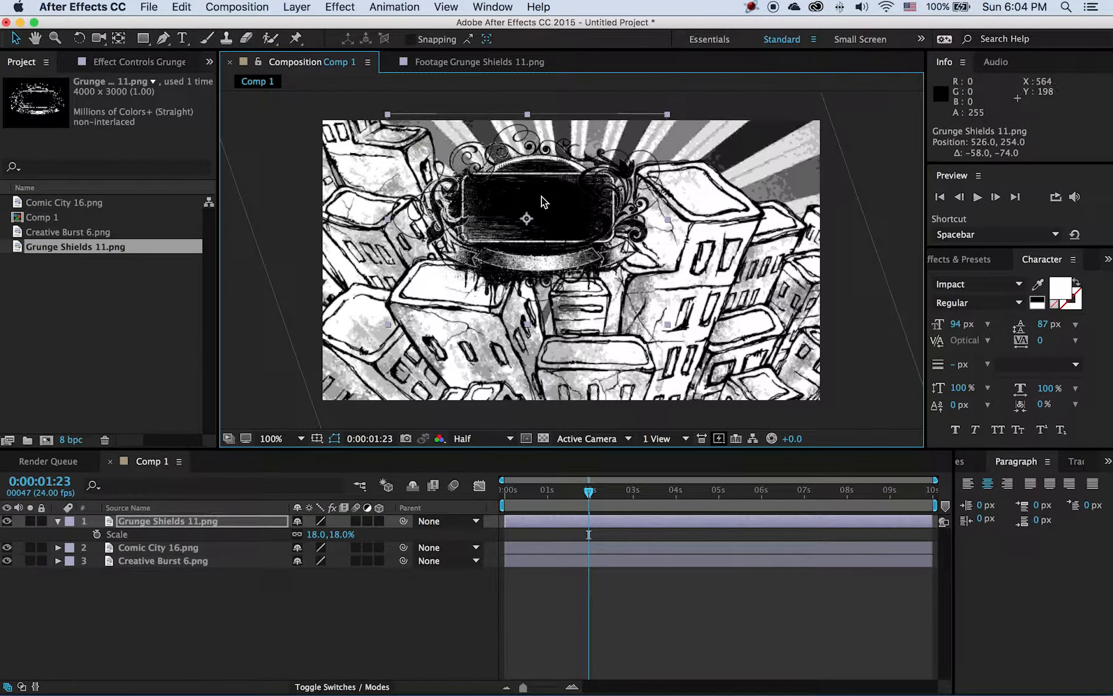
Keyframe the shield layer's position at 0:00:01:00 with its Y value at -285, above the visible frame.
{"action": "left_click", "coordinate": [541, 523]}
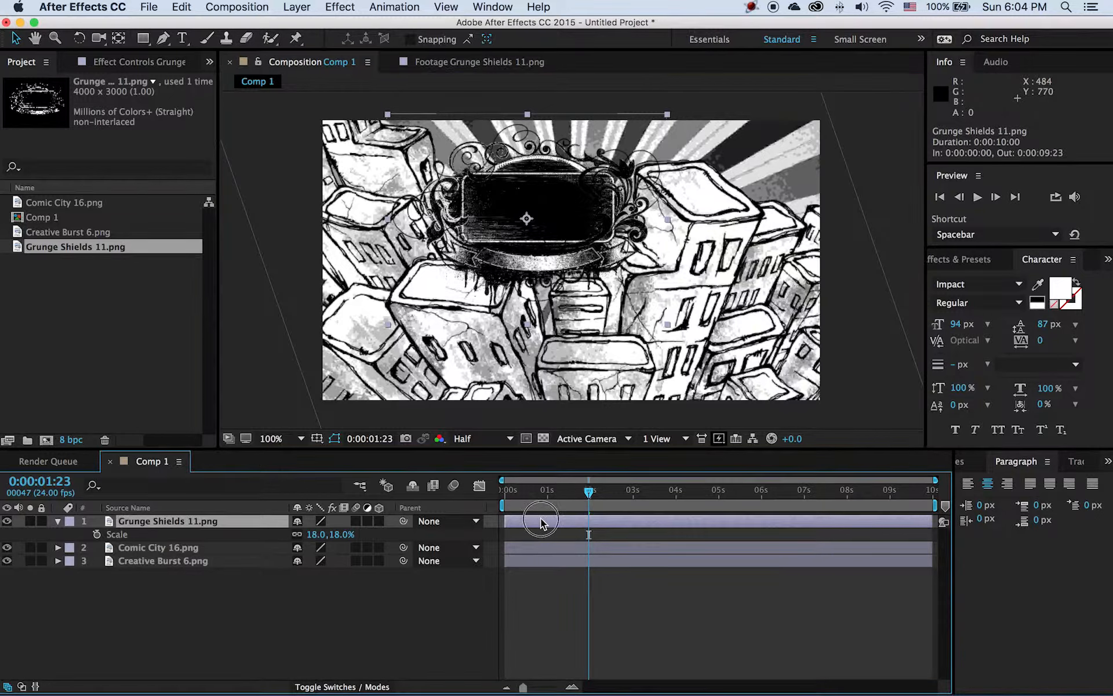
{"action": "key", "text": "p"}
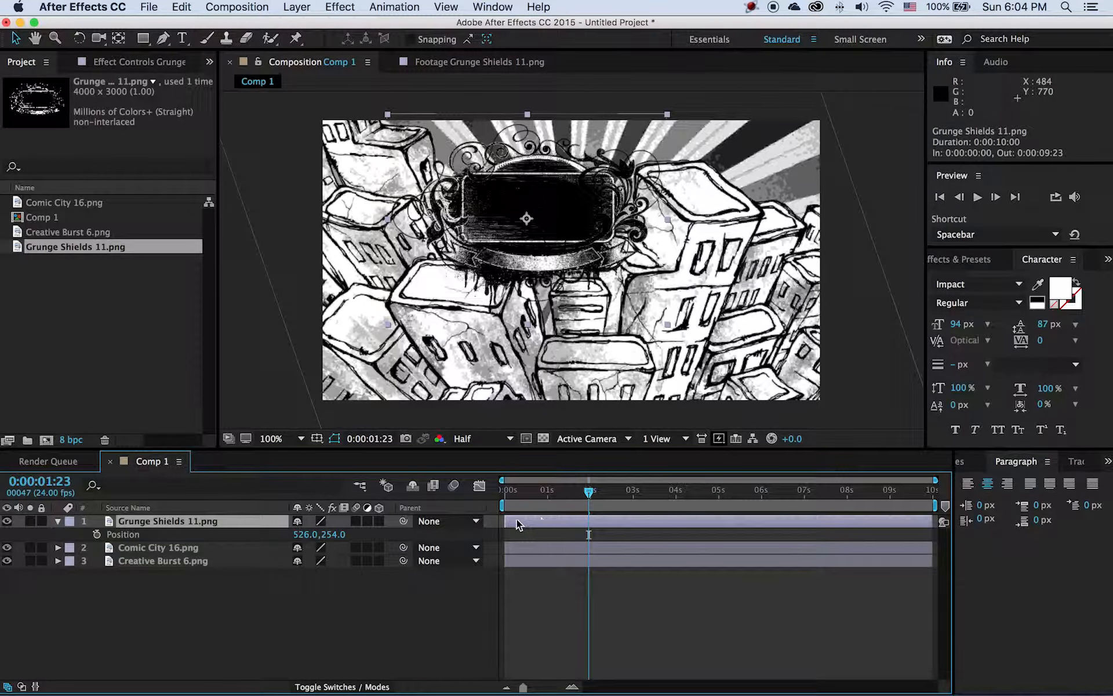
{"action": "left_click_drag", "start_coordinate": [589, 493], "coordinate": [547, 494]}
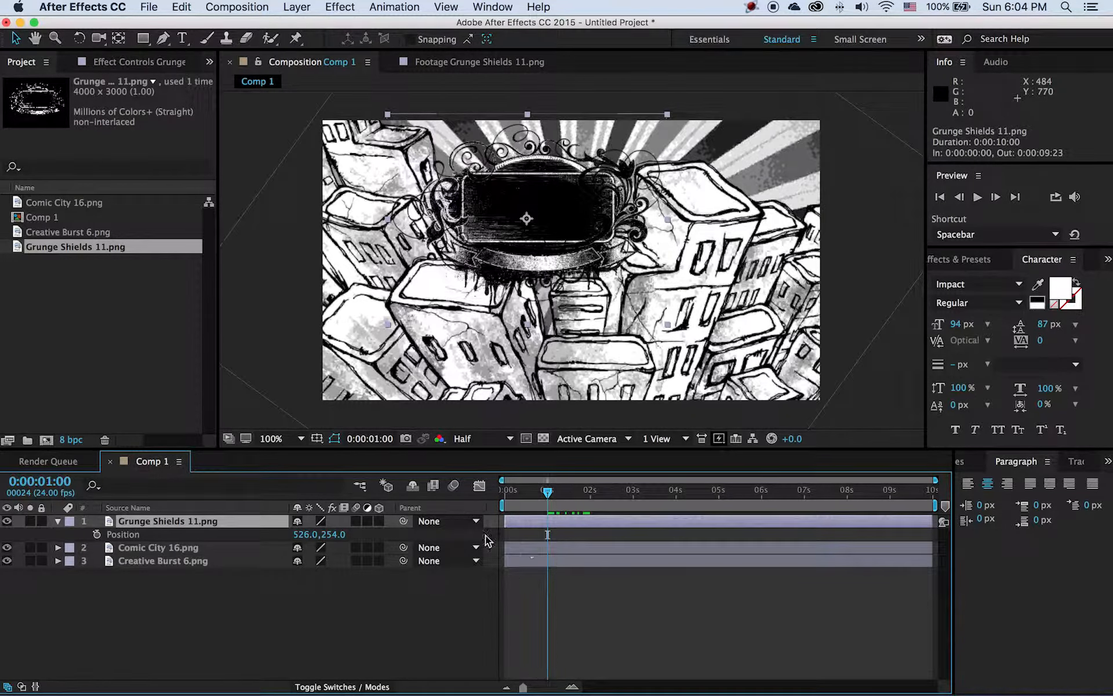
{"action": "left_click", "coordinate": [96, 534]}
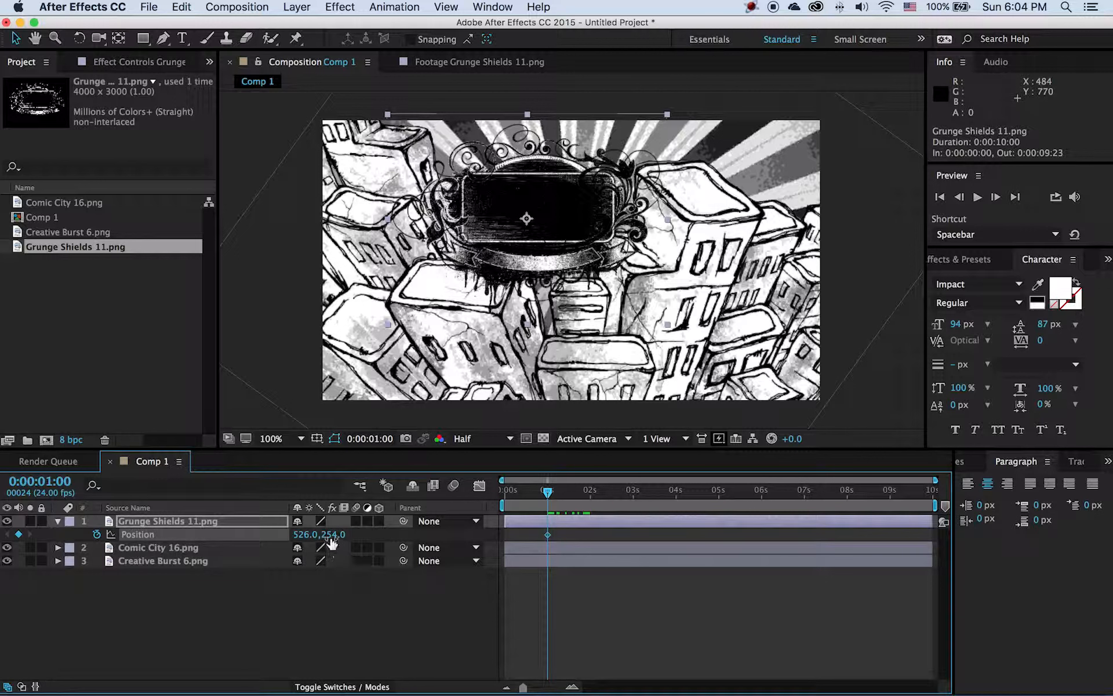
{"action": "left_click_drag", "start_coordinate": [337, 544], "coordinate": [336, 538]}
{"action": "left_click_drag", "start_coordinate": [328, 541], "coordinate": [171, 534]}
{"action": "left_click_drag", "start_coordinate": [326, 535], "coordinate": [123, 528]}
Add a shield position keyframe with a Y value of 254 at 0:00:01:12 and preview the drop-in animation.
{"action": "left_click", "coordinate": [567, 492]}
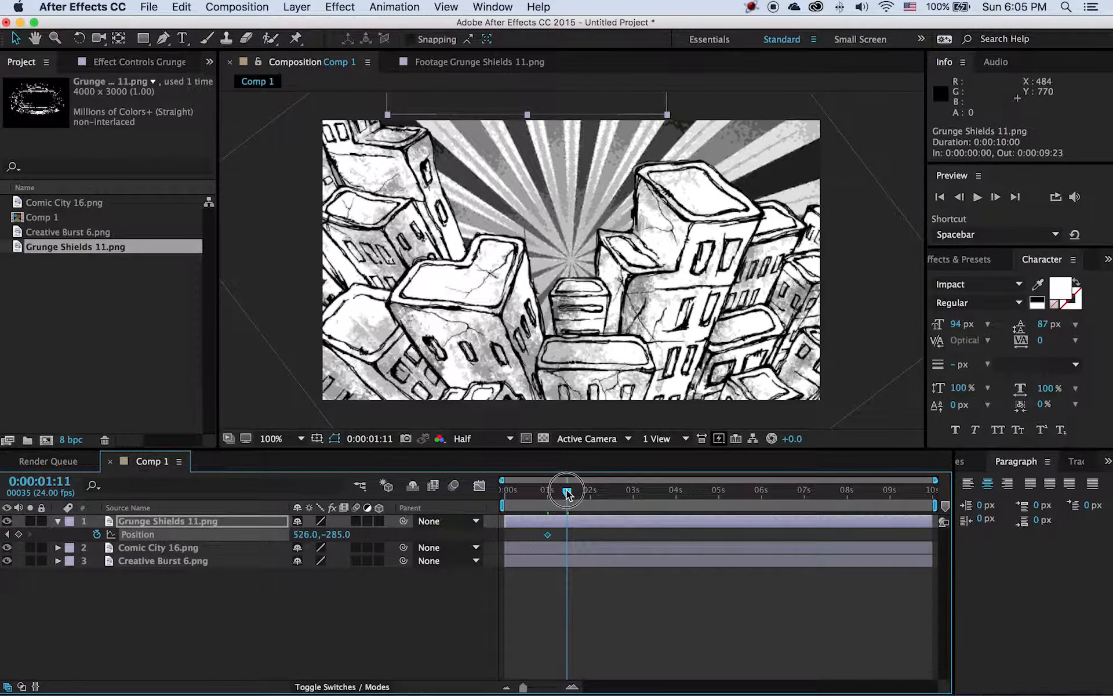
{"action": "left_click_drag", "start_coordinate": [567, 492], "coordinate": [569, 492]}
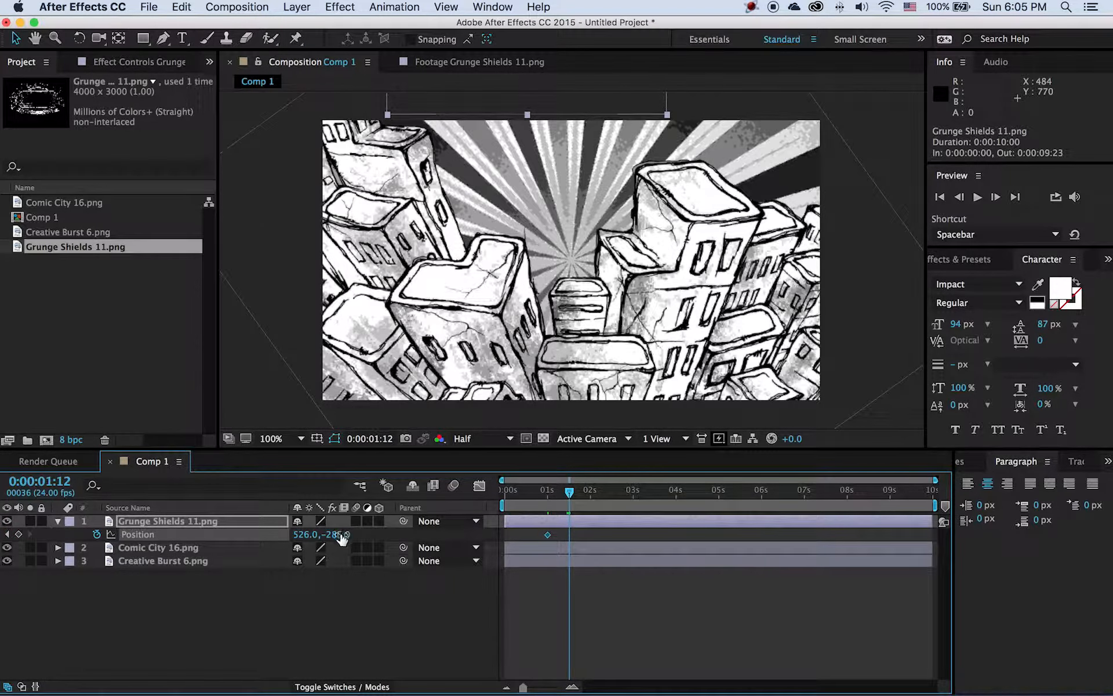
{"action": "left_click", "coordinate": [334, 536]}
{"action": "type", "text": "254"}
{"action": "key", "text": "Return"}
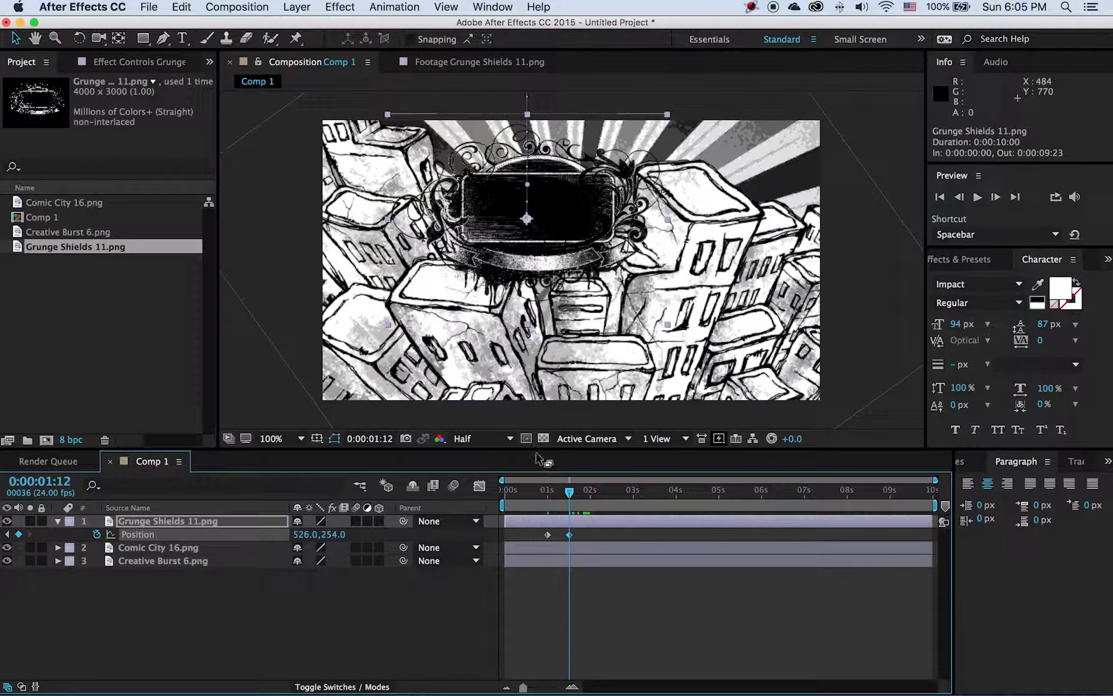
{"action": "left_click_drag", "start_coordinate": [570, 493], "coordinate": [548, 493]}
{"action": "key", "text": "space"}
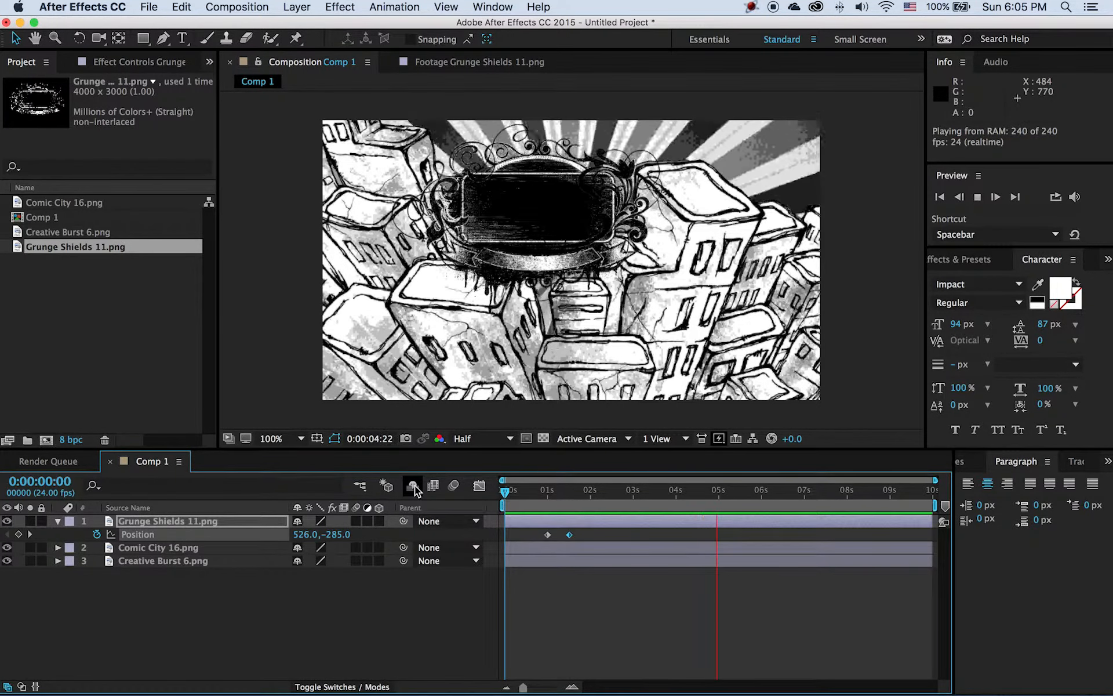
{"action": "key", "text": "space"}
Create a two-line text layer reading "Grunge" and "City" over the shield, working at 0:00:01:15.
{"action": "left_click", "coordinate": [574, 491]}
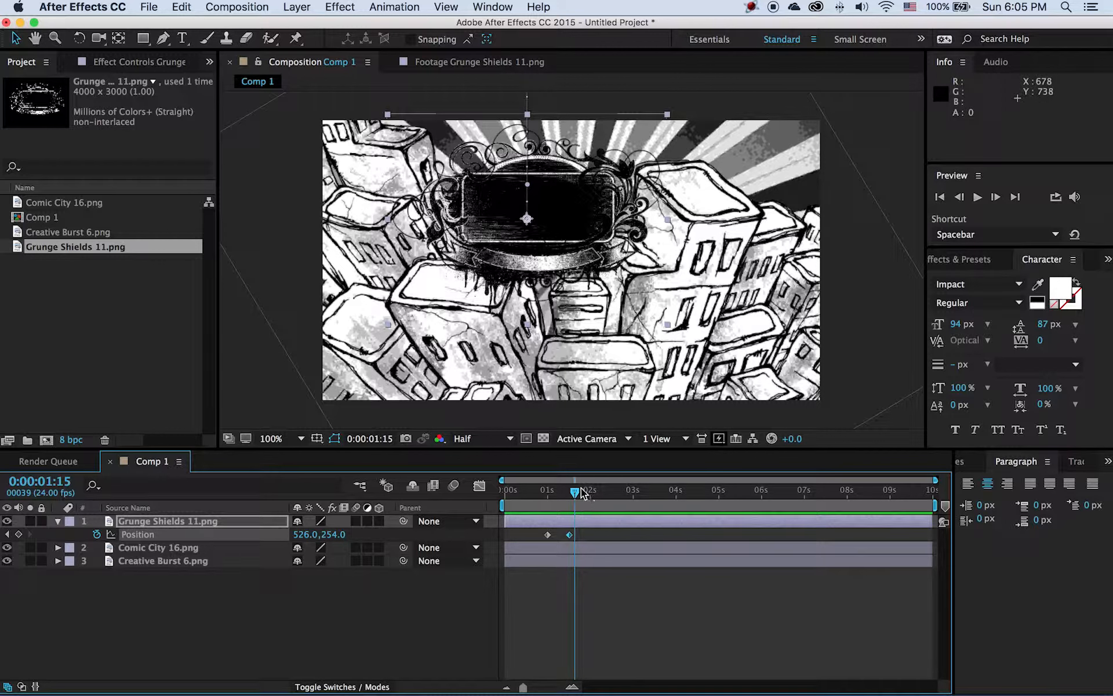
{"action": "left_click", "coordinate": [183, 39]}
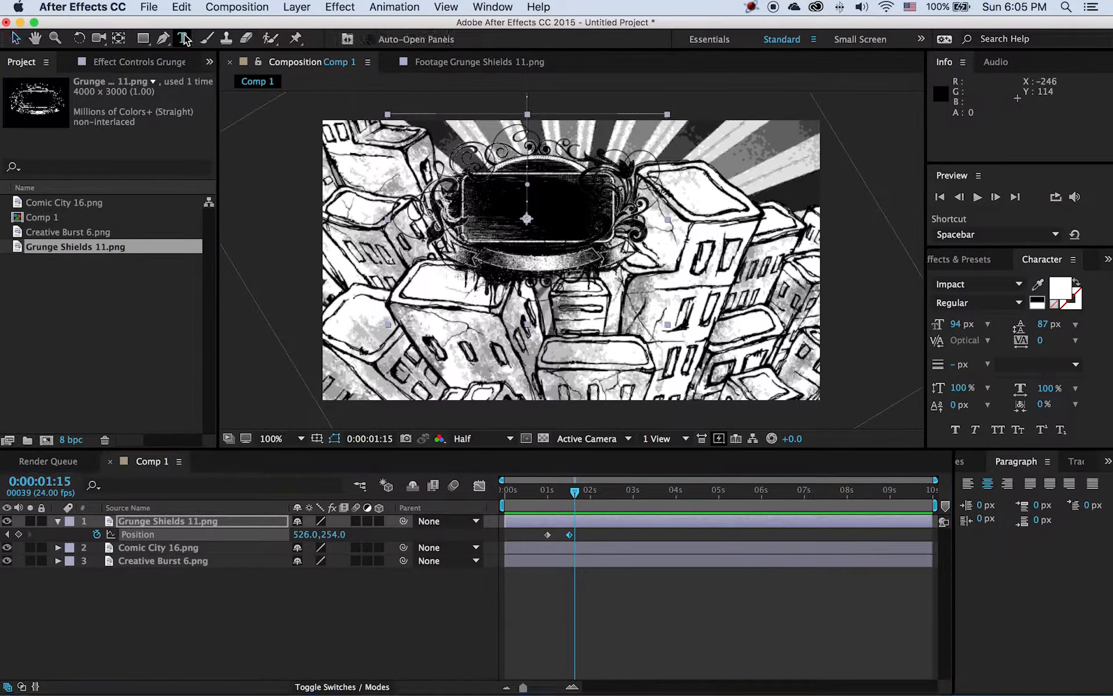
{"action": "left_click", "coordinate": [541, 214]}
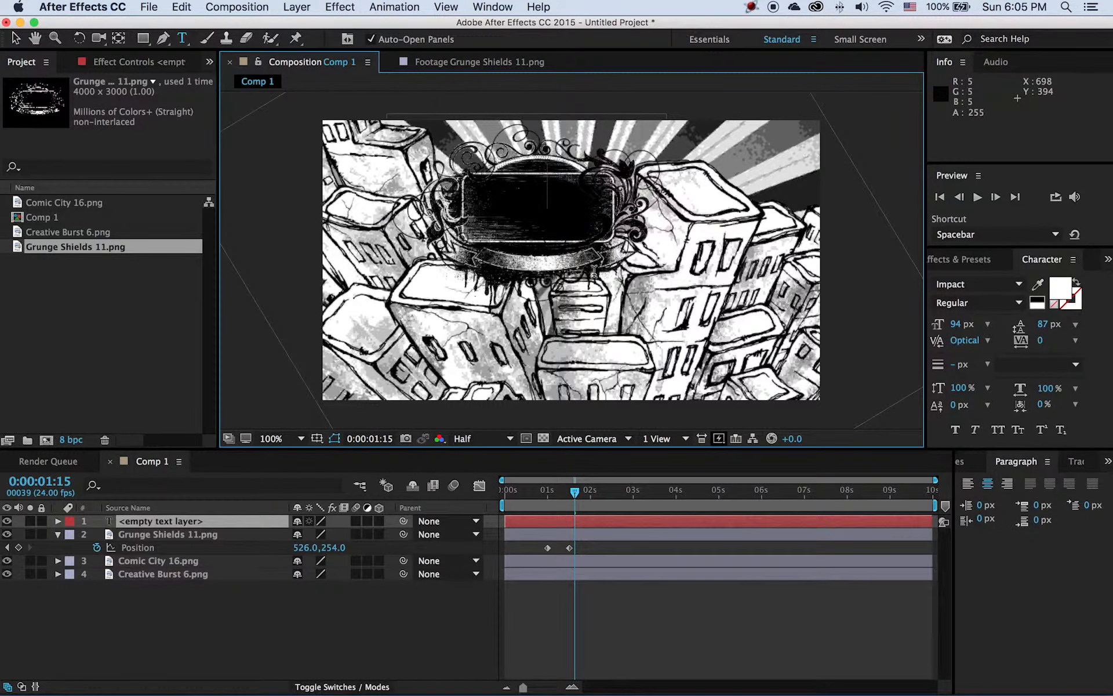
{"action": "type", "text": "Grunge"}
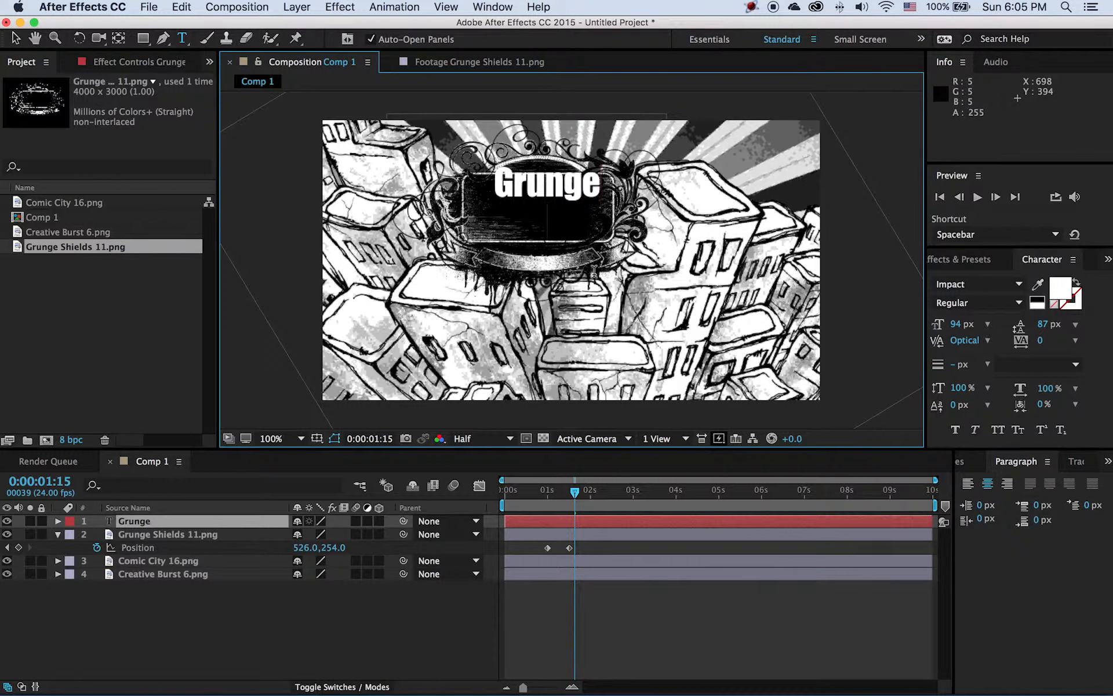
{"action": "key", "text": "Return"}
{"action": "type", "text": "City"}
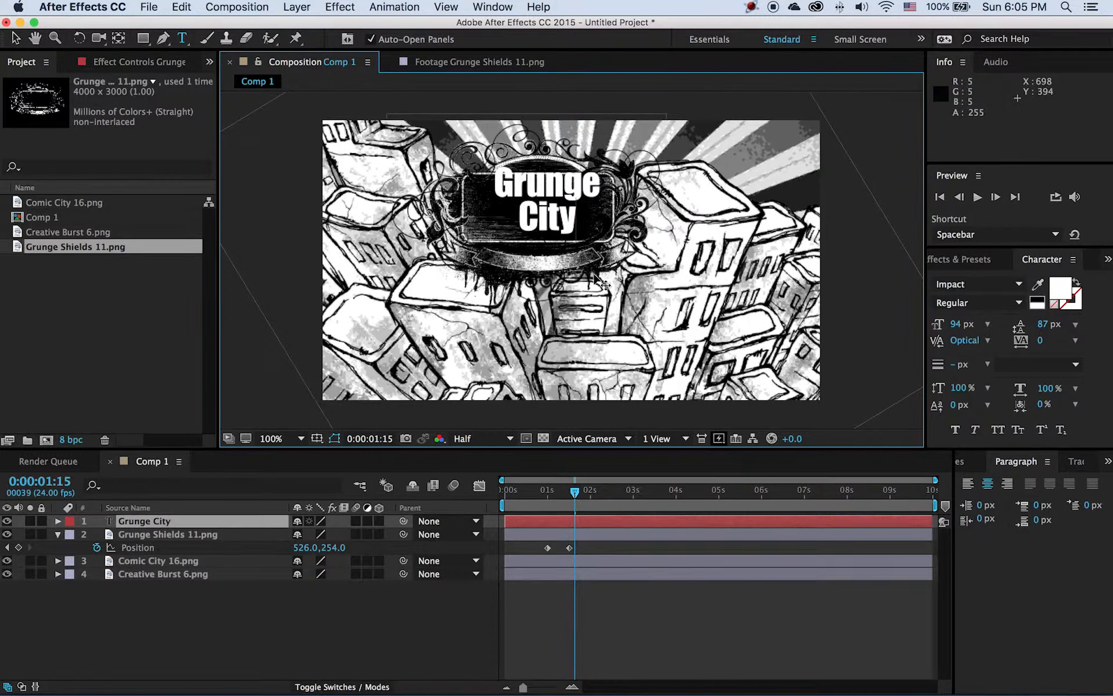
{"action": "key", "text": "KP_Enter"}
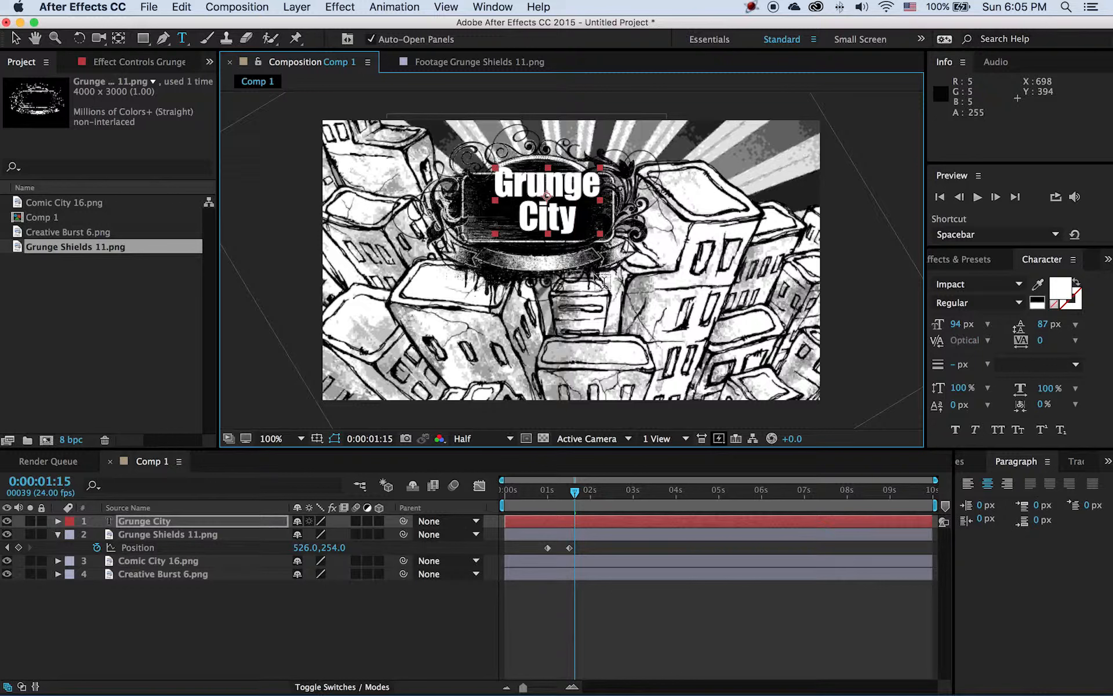
Move the Grunge City text to about 550, 220 inside the shield and reduce its font size to 86 px.
{"action": "left_click", "coordinate": [16, 39]}
{"action": "left_click_drag", "start_coordinate": [581, 185], "coordinate": [570, 194]}
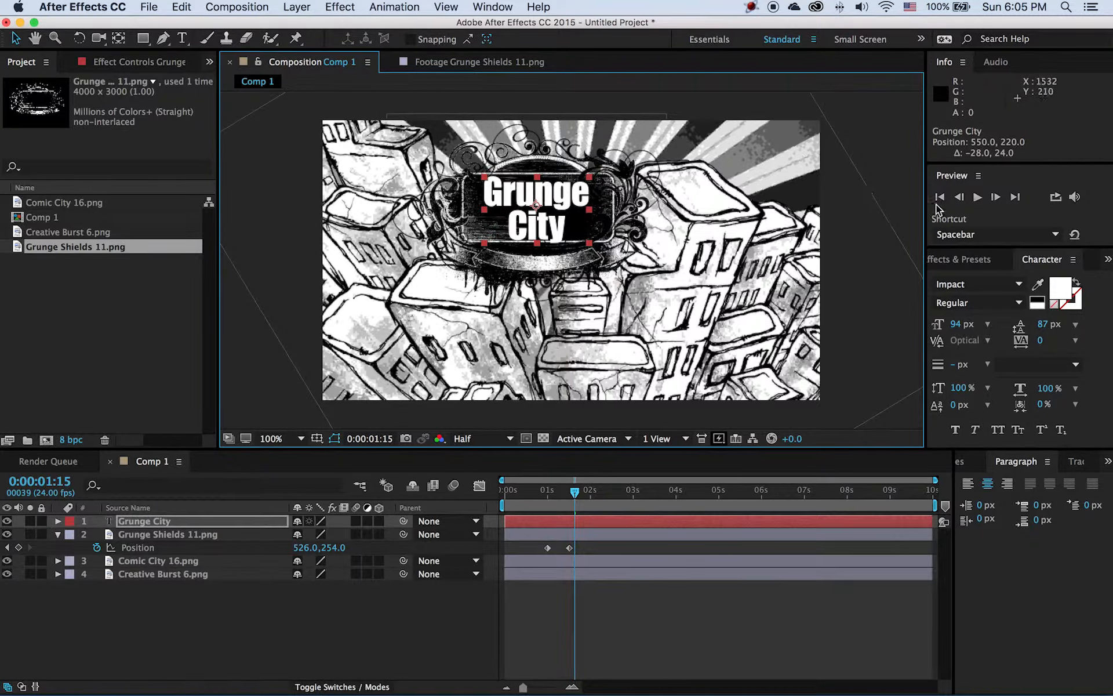
{"action": "left_click", "coordinate": [955, 328]}
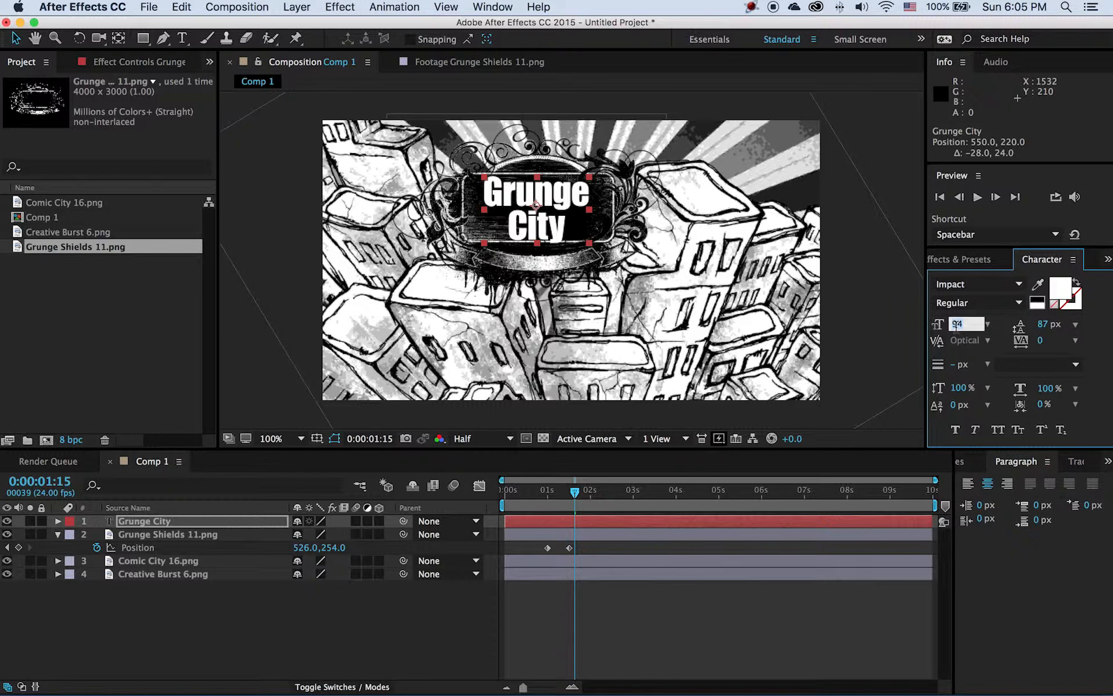
{"action": "key", "text": "Return"}
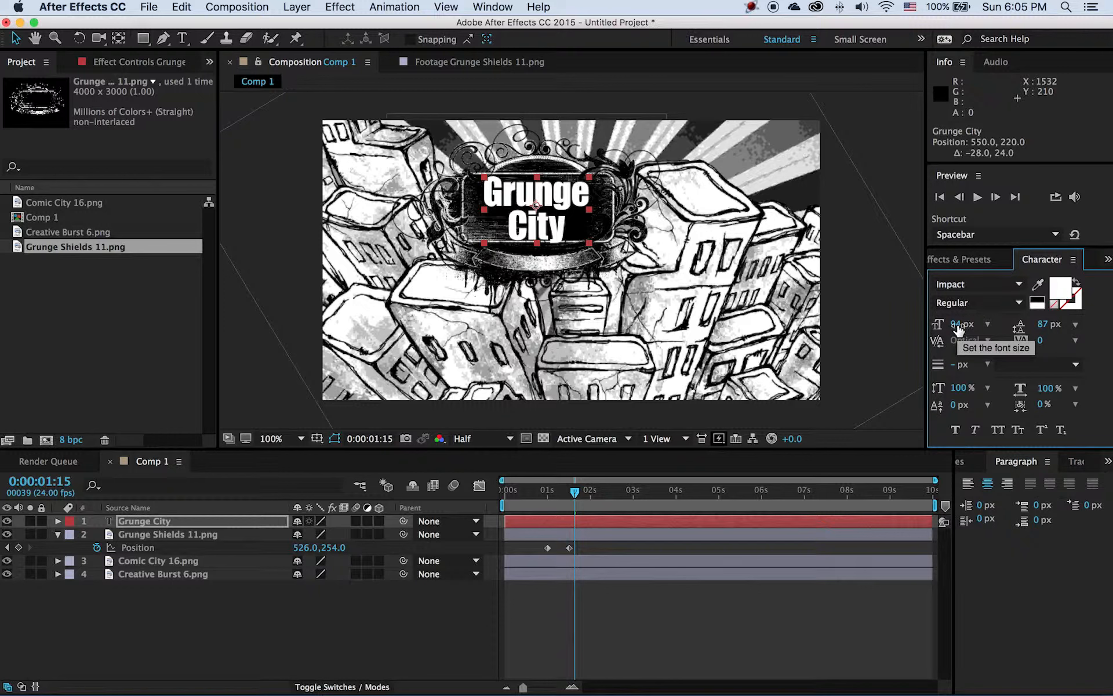
{"action": "left_click_drag", "start_coordinate": [958, 329], "coordinate": [939, 327]}
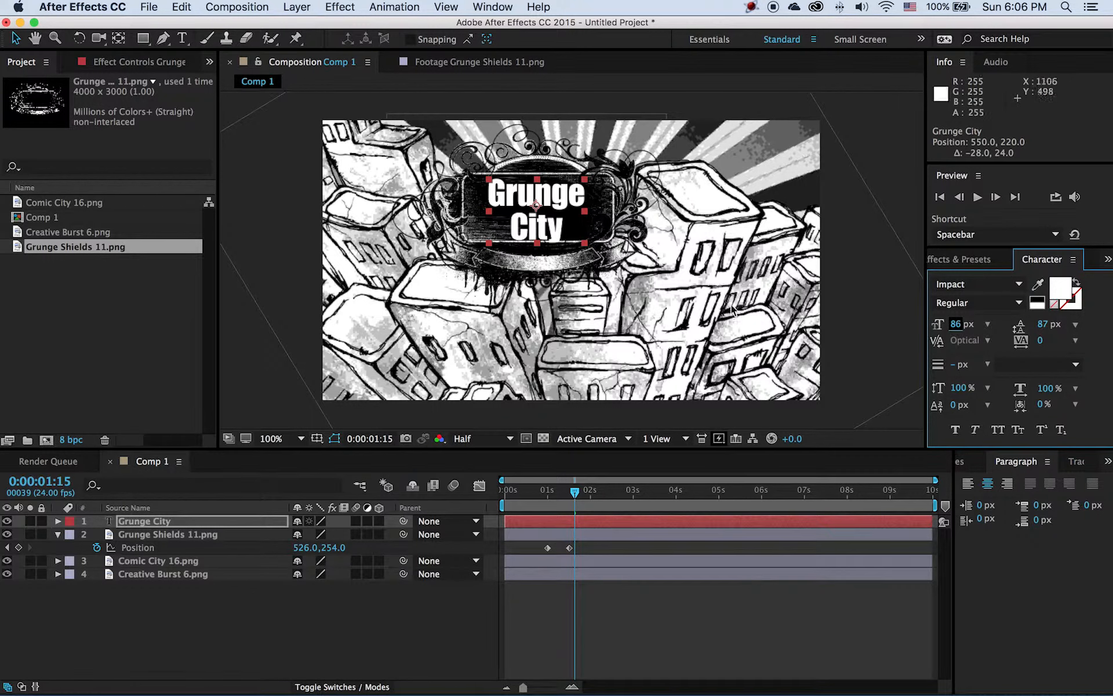
Nudge the Grunge City text slightly up and to the left within the shield and deselect it.
{"action": "left_click_drag", "start_coordinate": [554, 199], "coordinate": [555, 200]}
{"action": "left_click", "coordinate": [656, 617]}
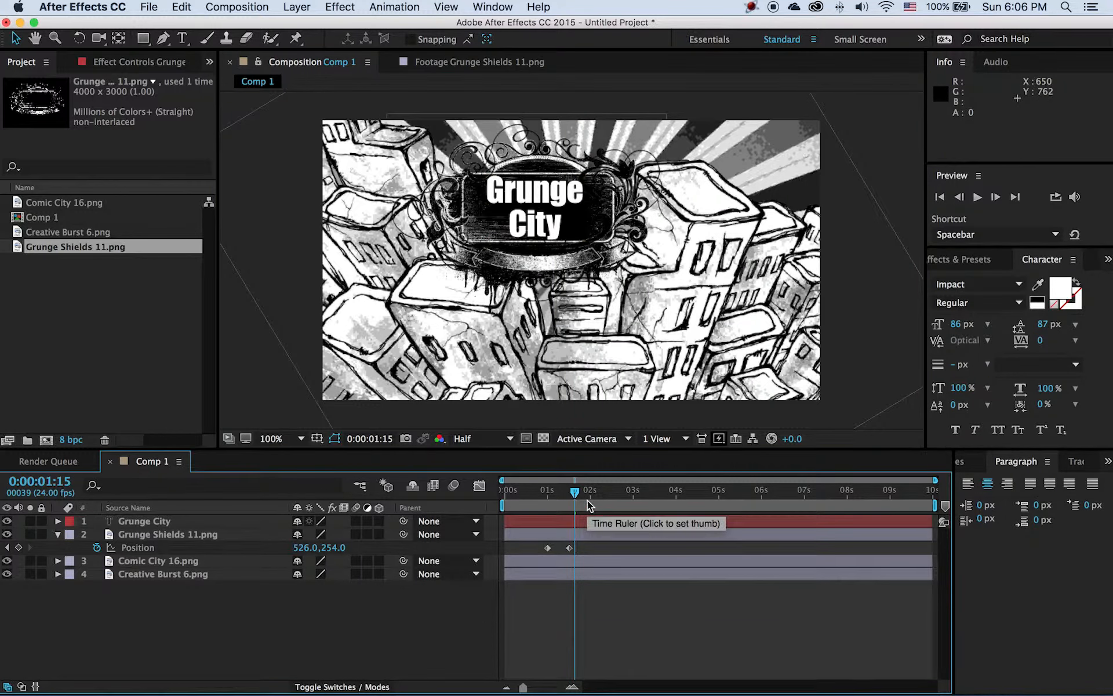
{"action": "left_click", "coordinate": [160, 522]}
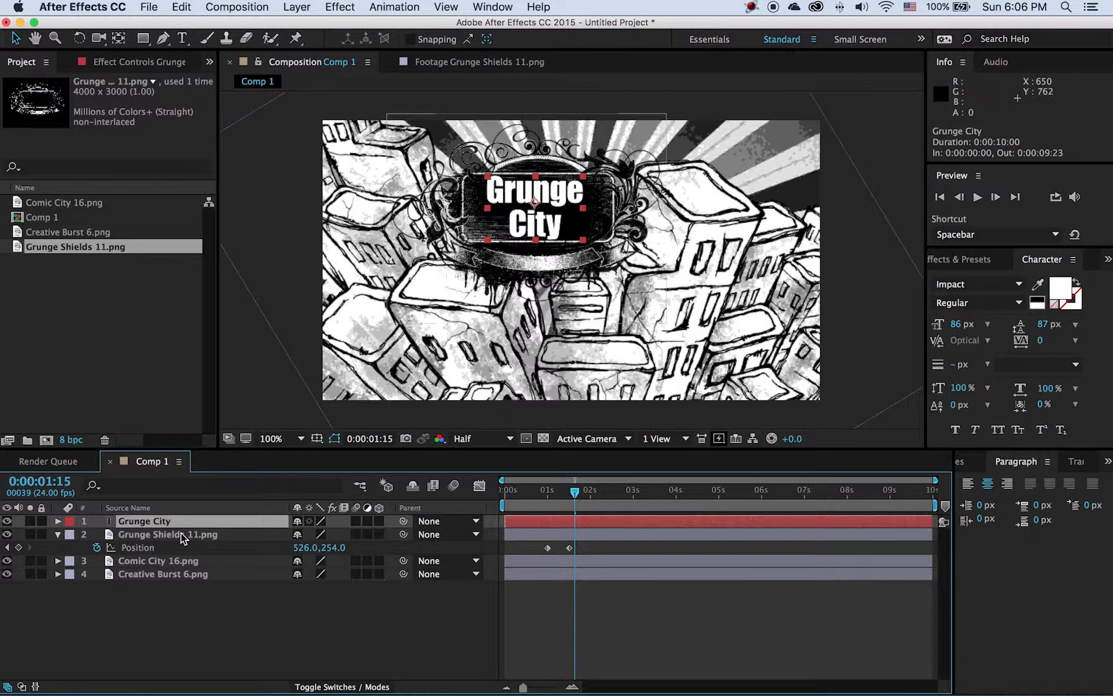
{"action": "left_click", "coordinate": [181, 534]}
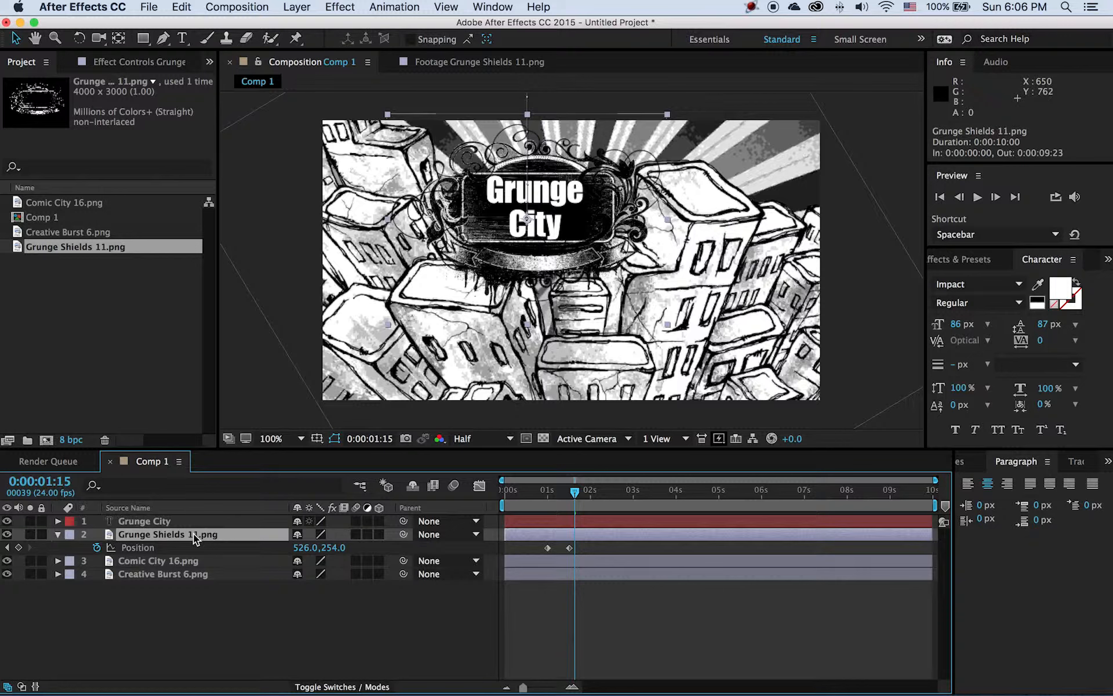
{"action": "key", "text": "p"}
{"action": "key", "text": "p"}
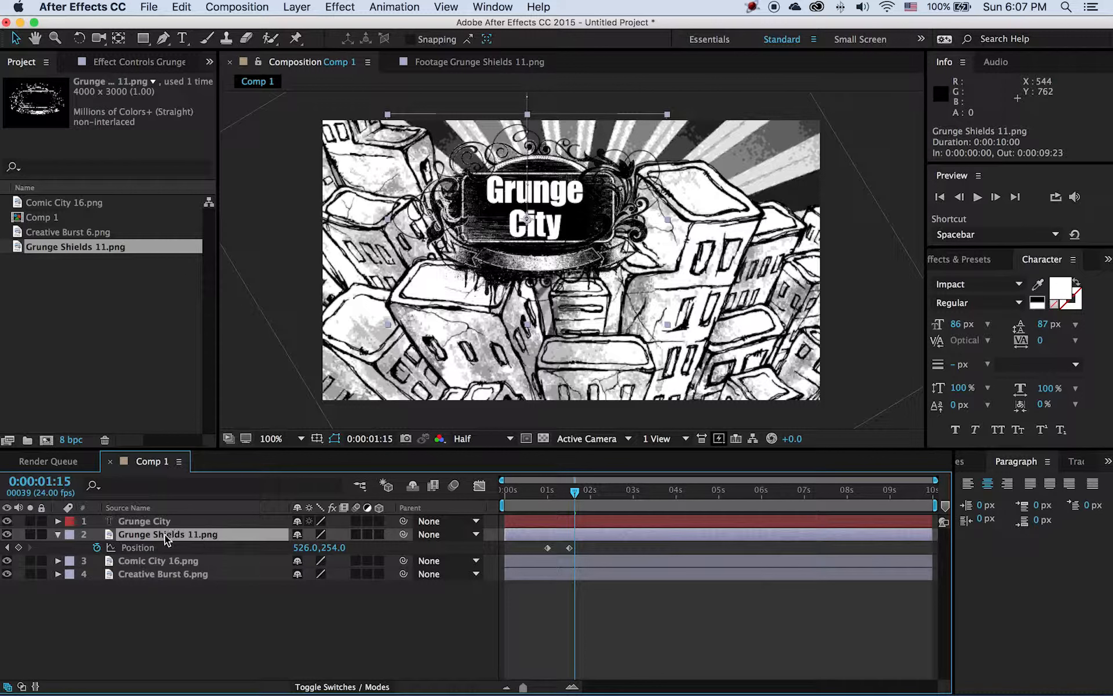
{"action": "left_click", "coordinate": [152, 521]}
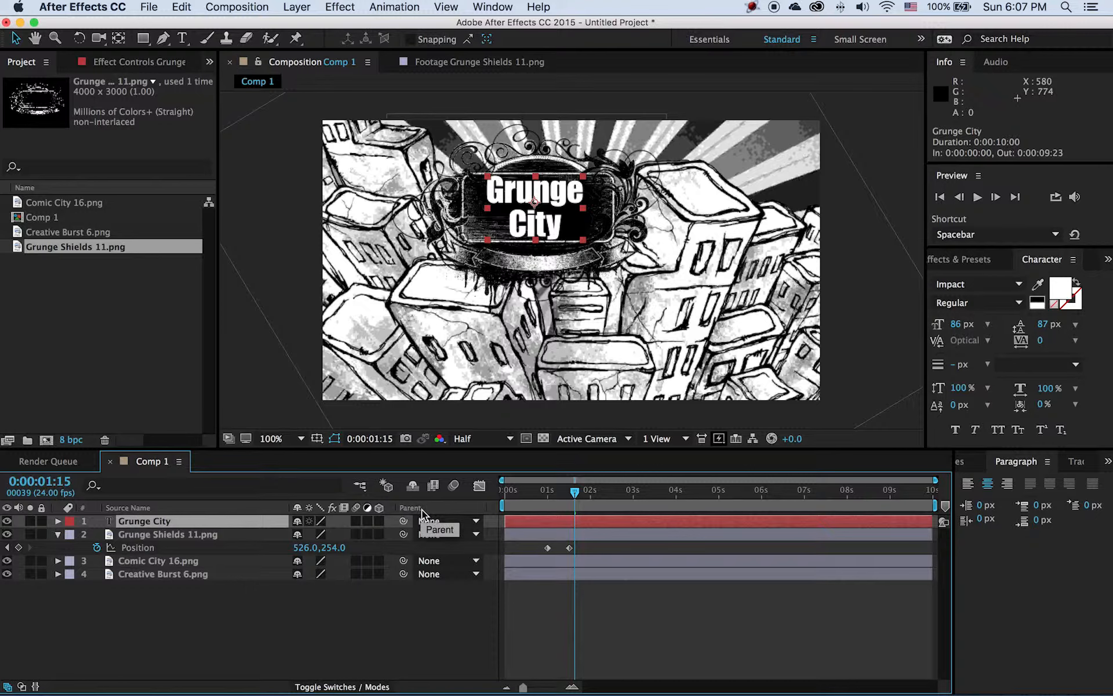
{"action": "left_click", "coordinate": [477, 521]}
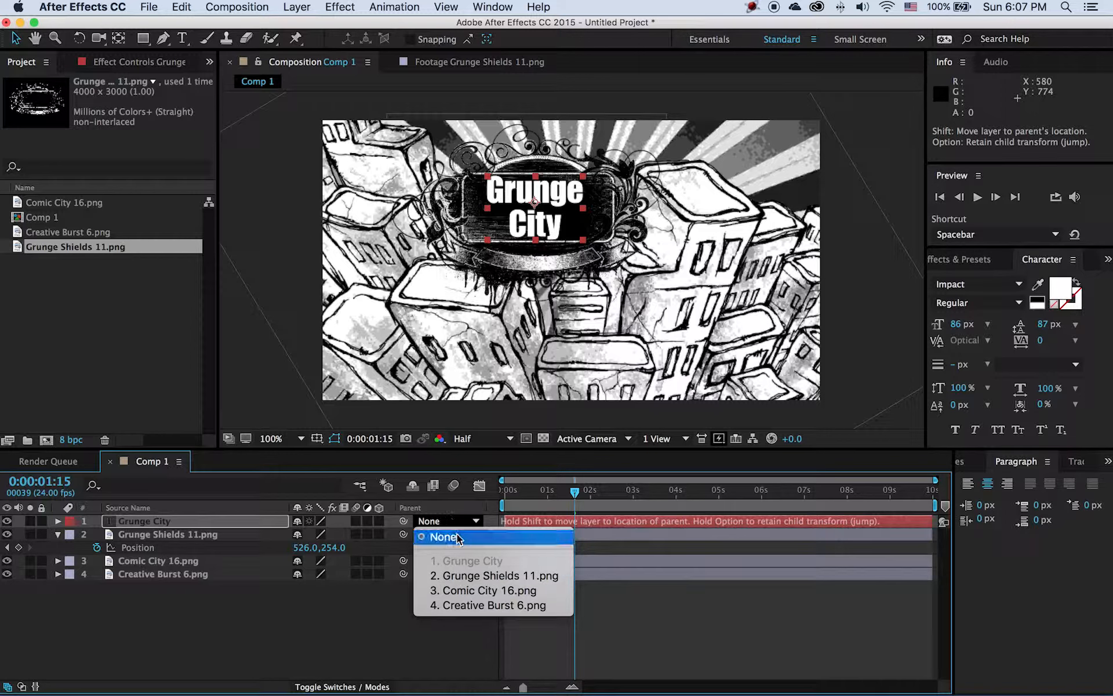
{"action": "left_click", "coordinate": [462, 575]}
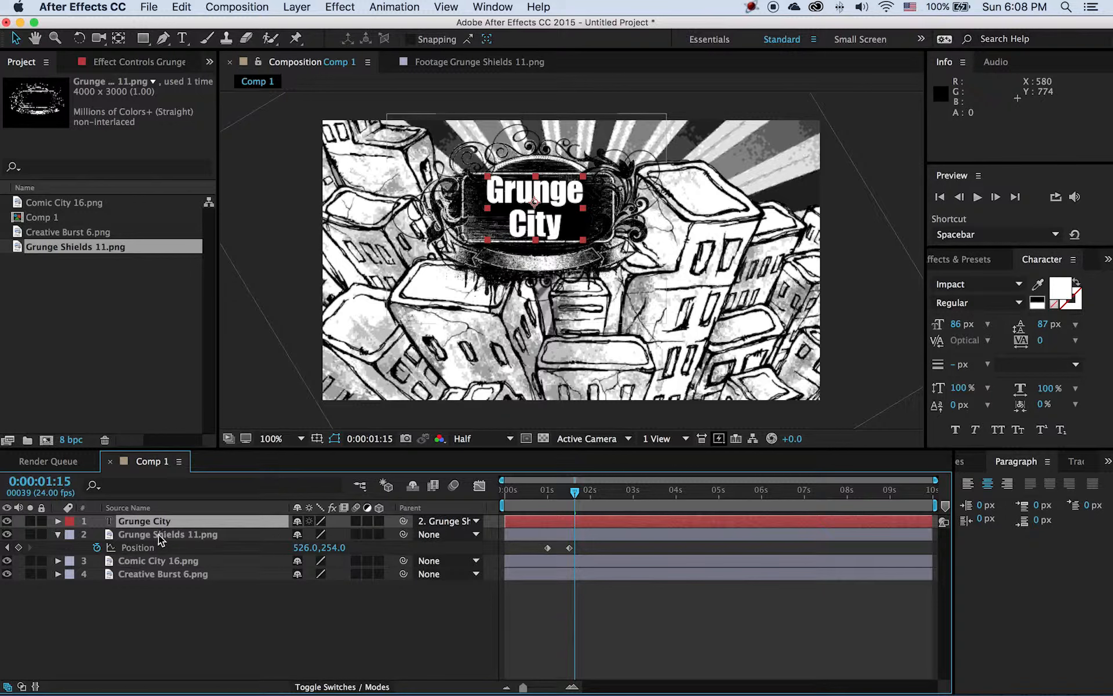
{"action": "left_click", "coordinate": [467, 521]}
{"action": "left_click", "coordinate": [464, 539]}
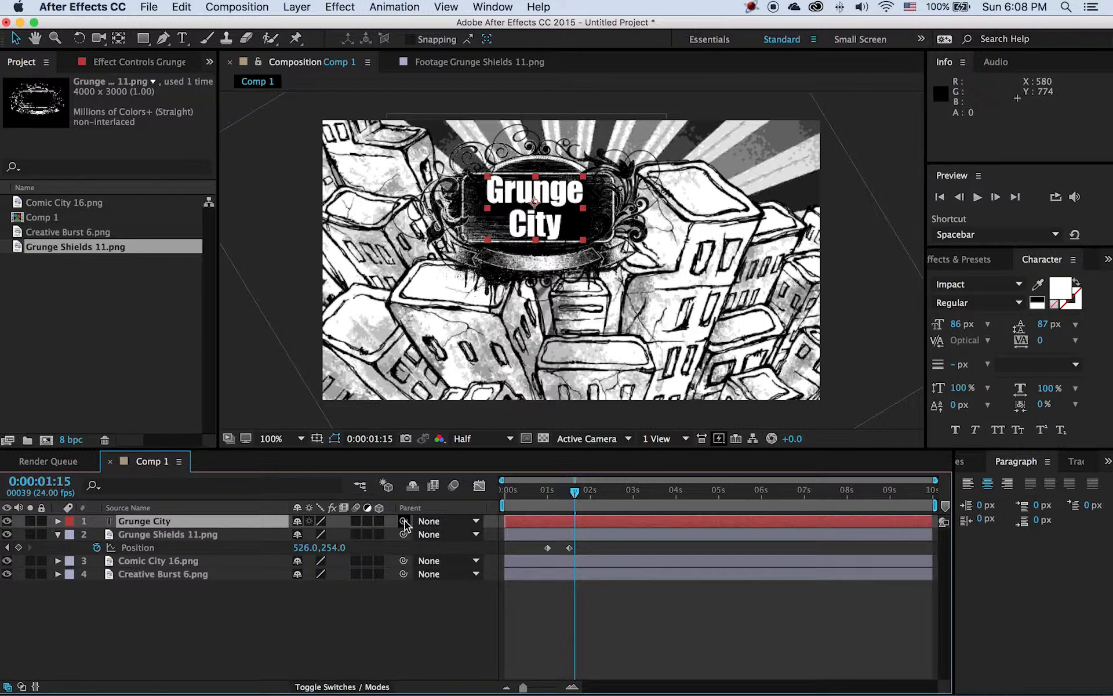
Parent the Grunge City text layer to Grunge Shields 11.png and preview the animation from the start.
{"action": "left_click_drag", "start_coordinate": [404, 522], "coordinate": [180, 536]}
{"action": "left_click_drag", "start_coordinate": [512, 492], "coordinate": [468, 493]}
{"action": "key", "text": "space"}
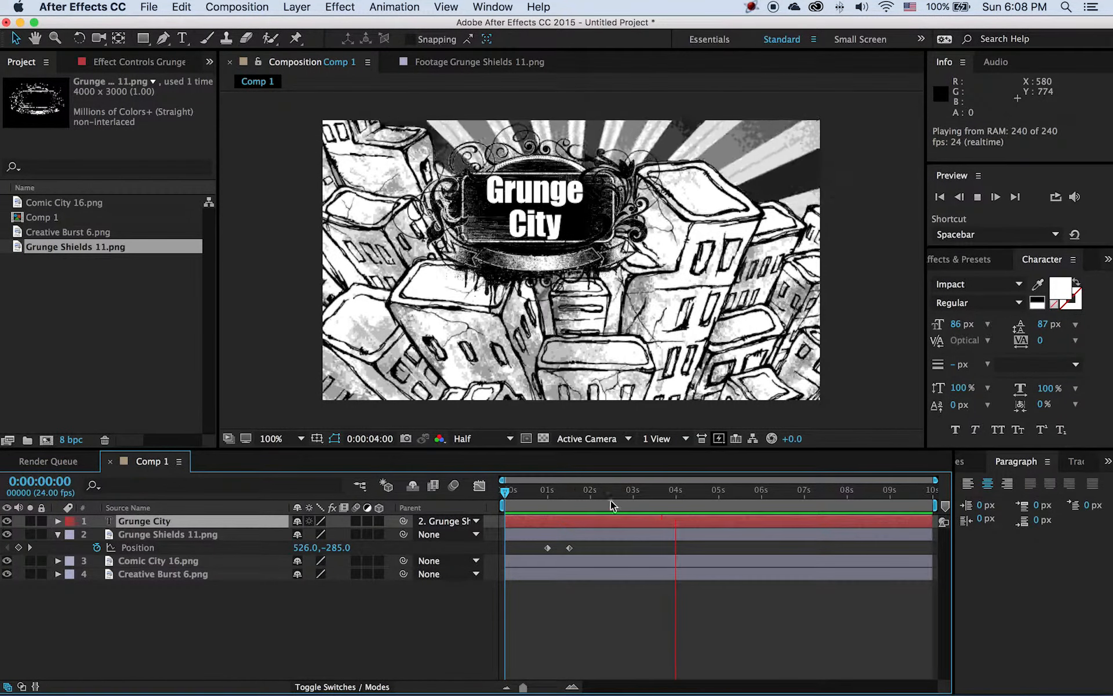
Examine the Grunge City layer's transform properties between 0:00:01:18 and 0:00:03:01.
{"action": "mouse_move", "coordinate": [589, 492]}
{"action": "left_mouse_down"}
{"action": "mouse_move", "coordinate": [564, 492]}
{"action": "mouse_move", "coordinate": [580, 491]}
{"action": "left_mouse_up"}
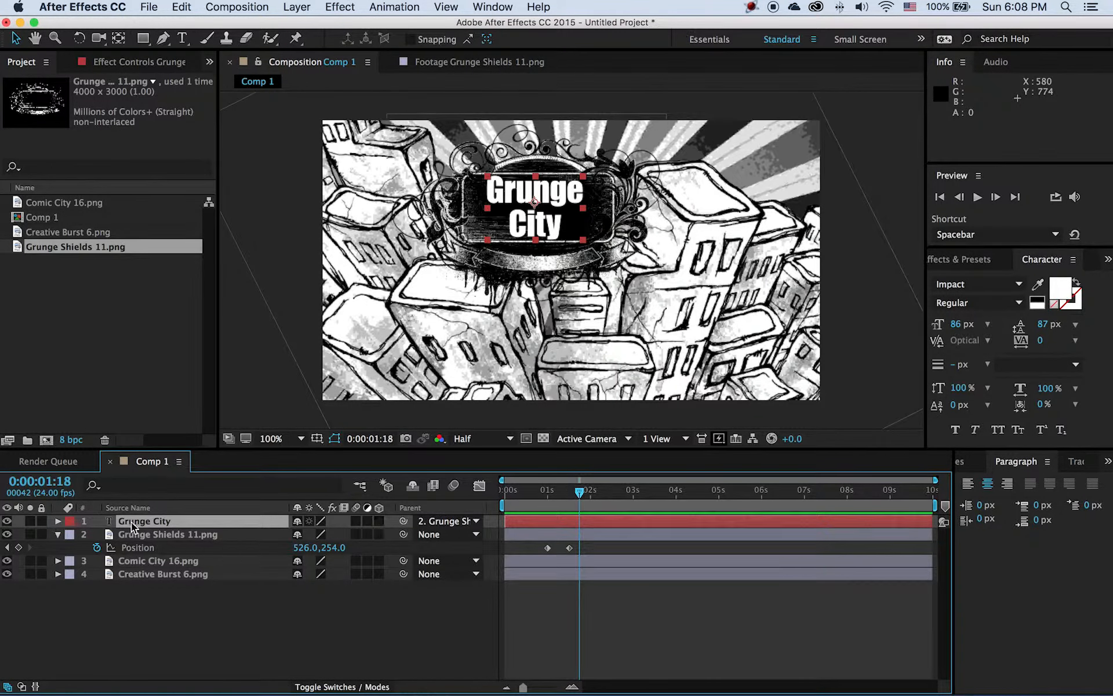
{"action": "left_click", "coordinate": [58, 520]}
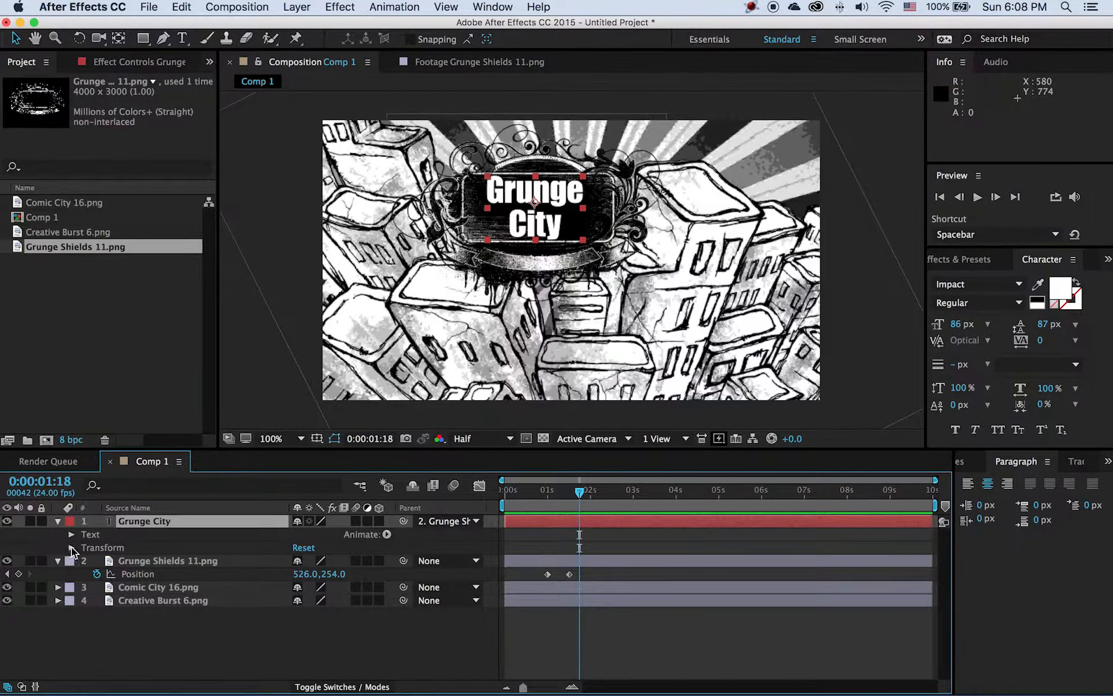
{"action": "left_click", "coordinate": [71, 547]}
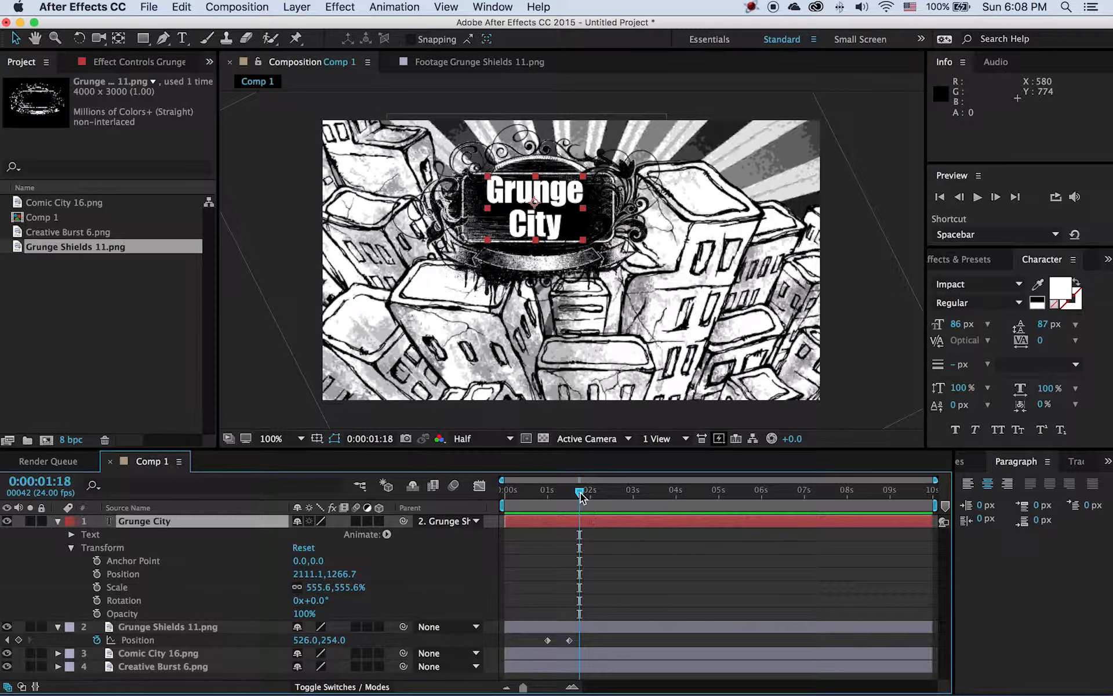
{"action": "left_click_drag", "start_coordinate": [579, 492], "coordinate": [637, 501]}
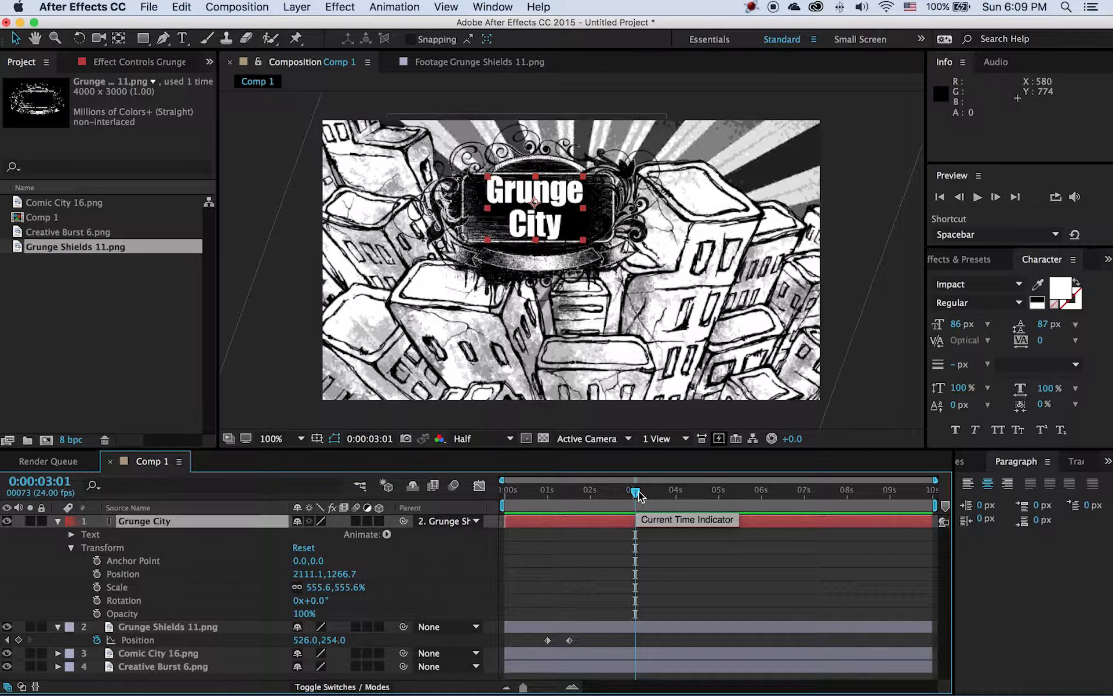
Collapse the properties of the text and shield layers and preview the composition from the start.
{"action": "left_click", "coordinate": [57, 520]}
{"action": "left_click", "coordinate": [58, 534]}
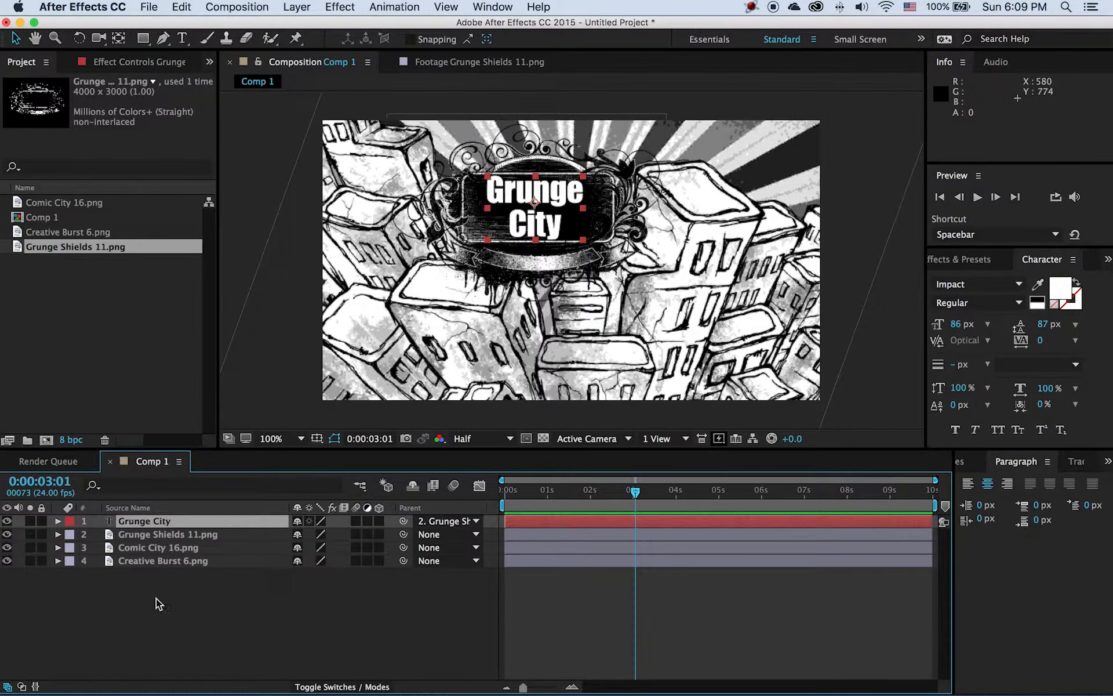
{"action": "left_click", "coordinate": [176, 598]}
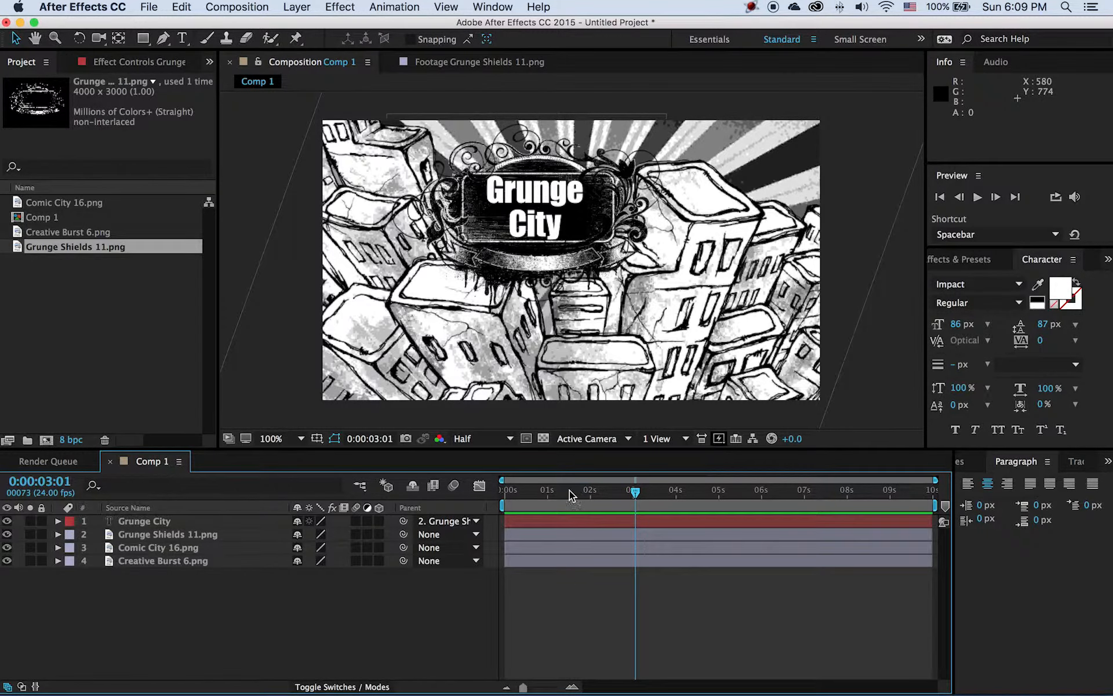
{"action": "left_click_drag", "start_coordinate": [569, 489], "coordinate": [481, 491]}
{"action": "key", "text": "space"}
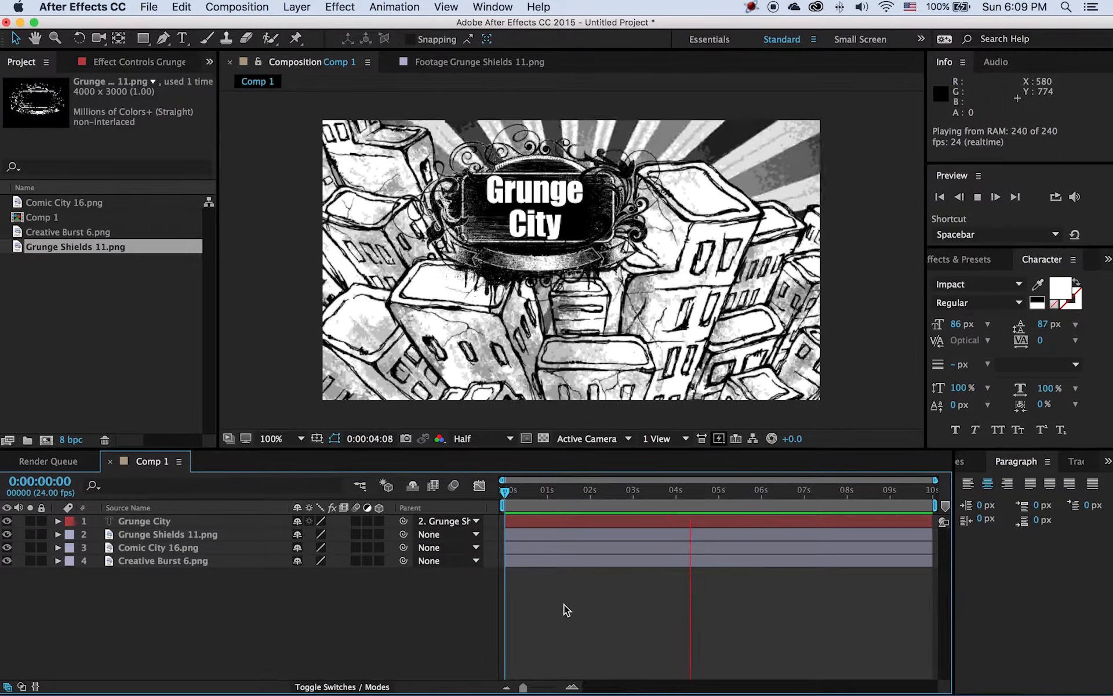
Reveal the keyframed properties of the Grunge Shields 11.png and Comic City 16.png layers.
{"action": "left_click", "coordinate": [231, 534]}
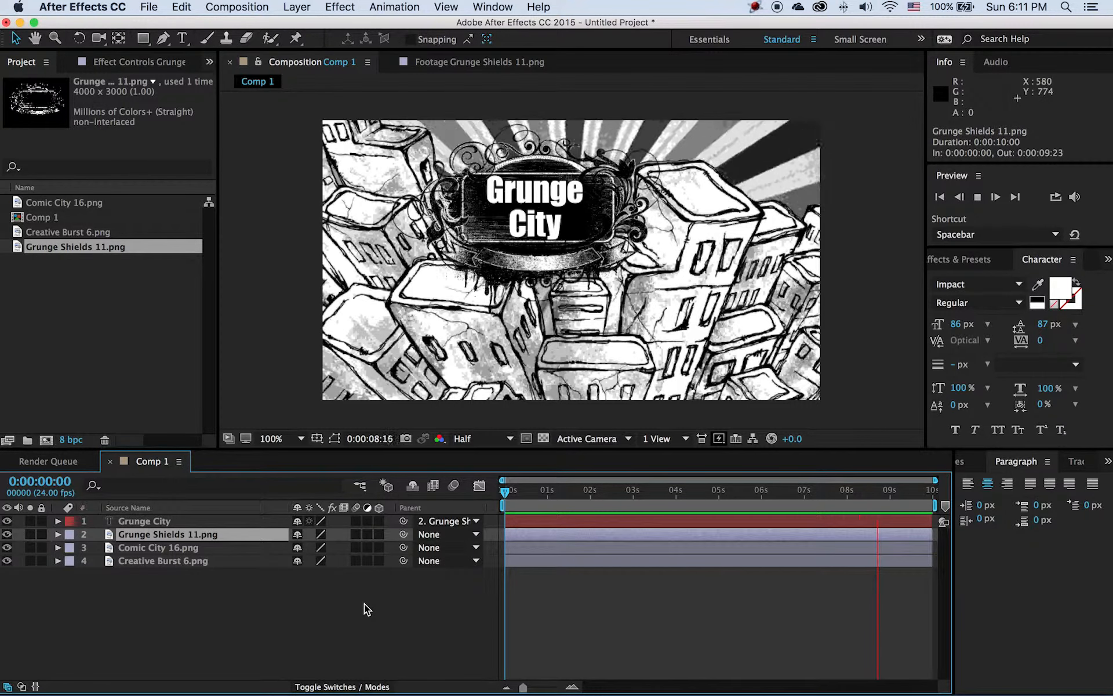
{"action": "left_click", "coordinate": [233, 546], "text": "shift"}
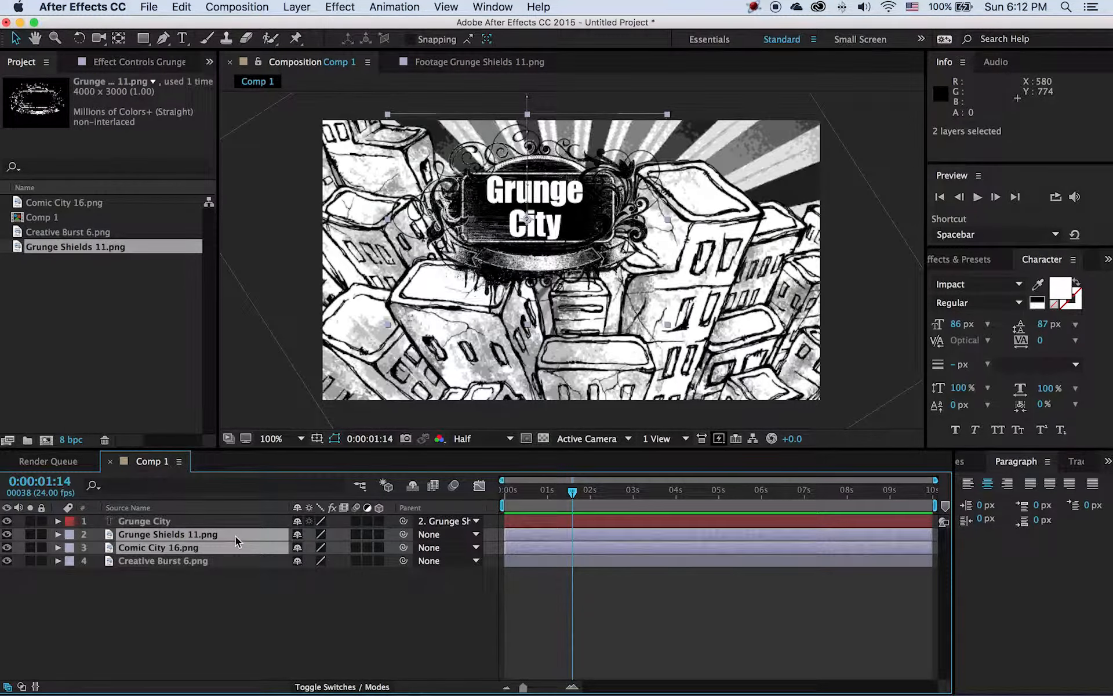
{"action": "key", "text": "u"}
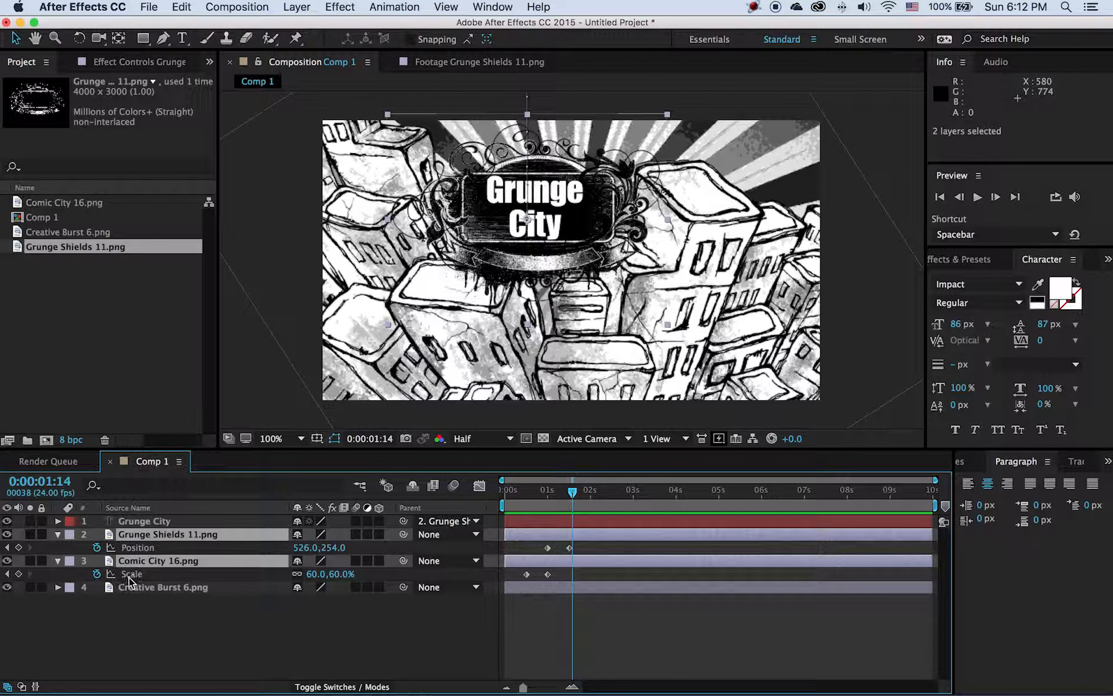
{"action": "left_click", "coordinate": [265, 634]}
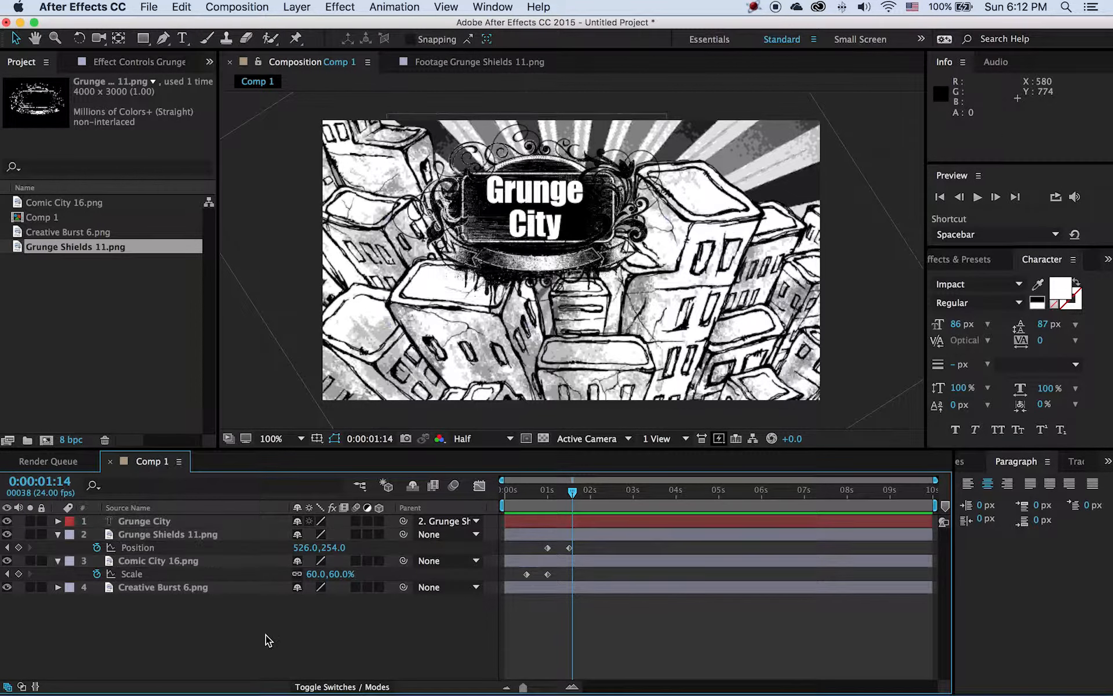
Apply Easy Ease In to the shield's position keyframe at 0:00:01:12.
{"action": "mouse_move", "coordinate": [569, 549]}
{"action": "left_click", "coordinate": [569, 548]}
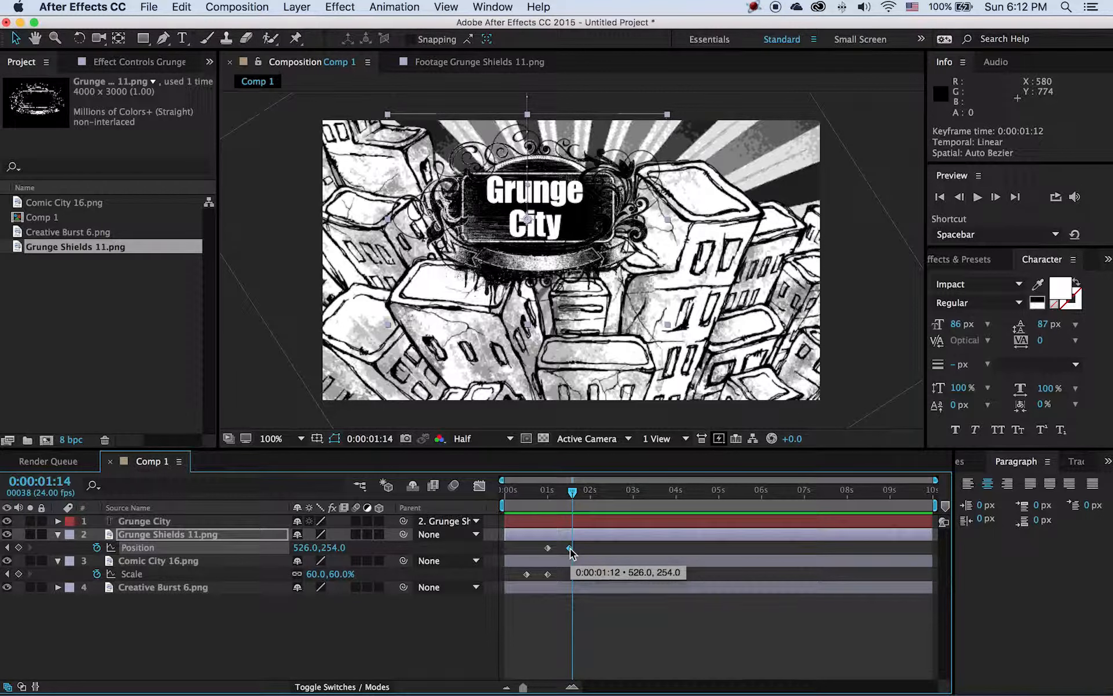
{"action": "right_click", "coordinate": [570, 548]}
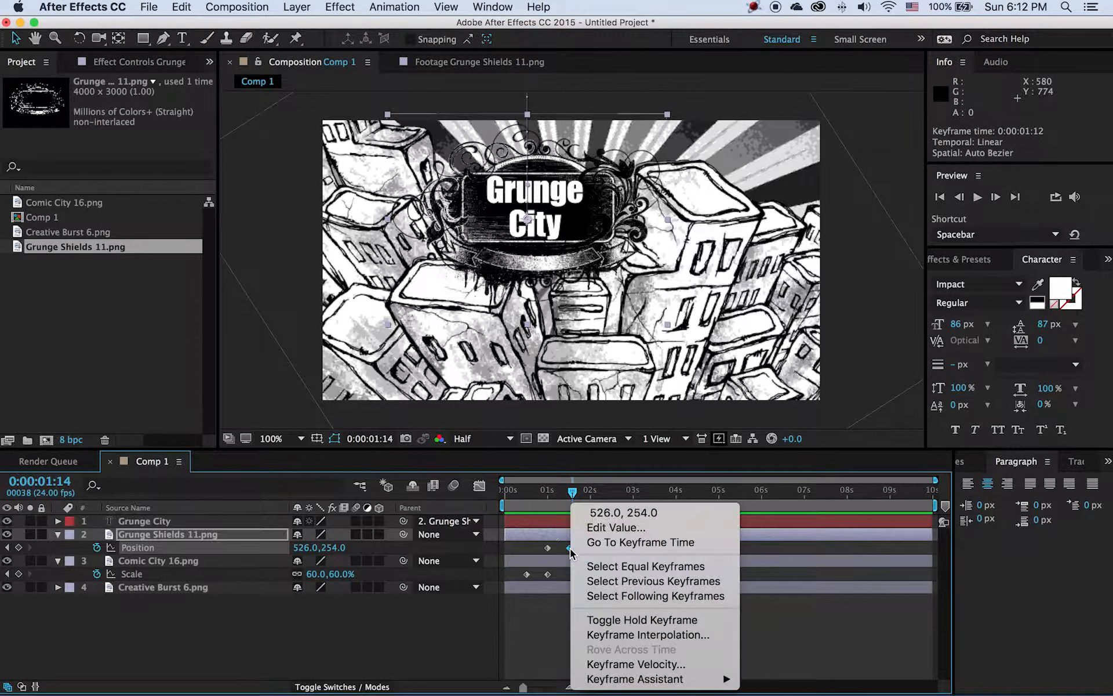
{"action": "mouse_move", "coordinate": [667, 680]}
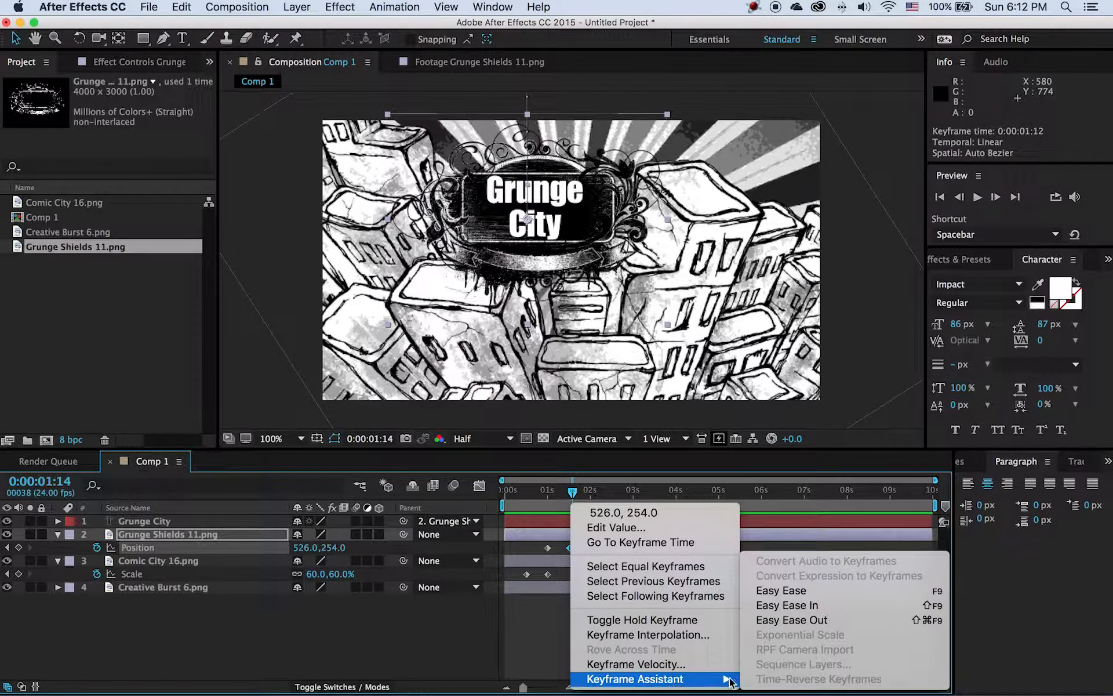
{"action": "left_click", "coordinate": [826, 604]}
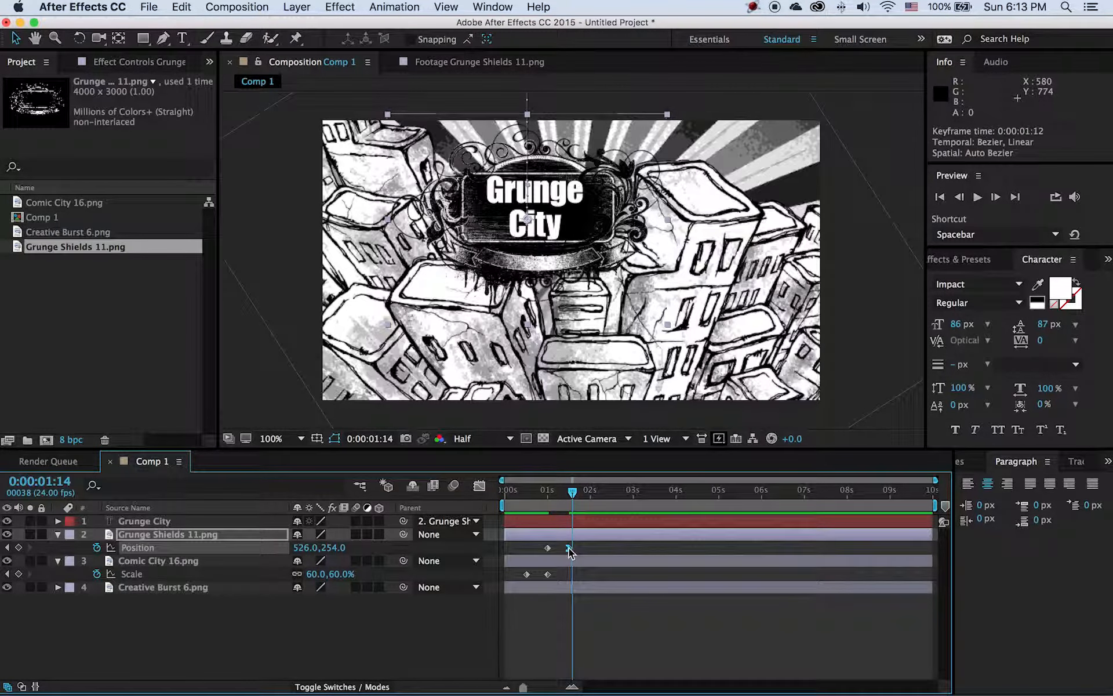
Apply Easy Ease to the Comic City 16.png scale keyframe at 0:00:01:00 and preview from the start.
{"action": "left_click", "coordinate": [548, 574]}
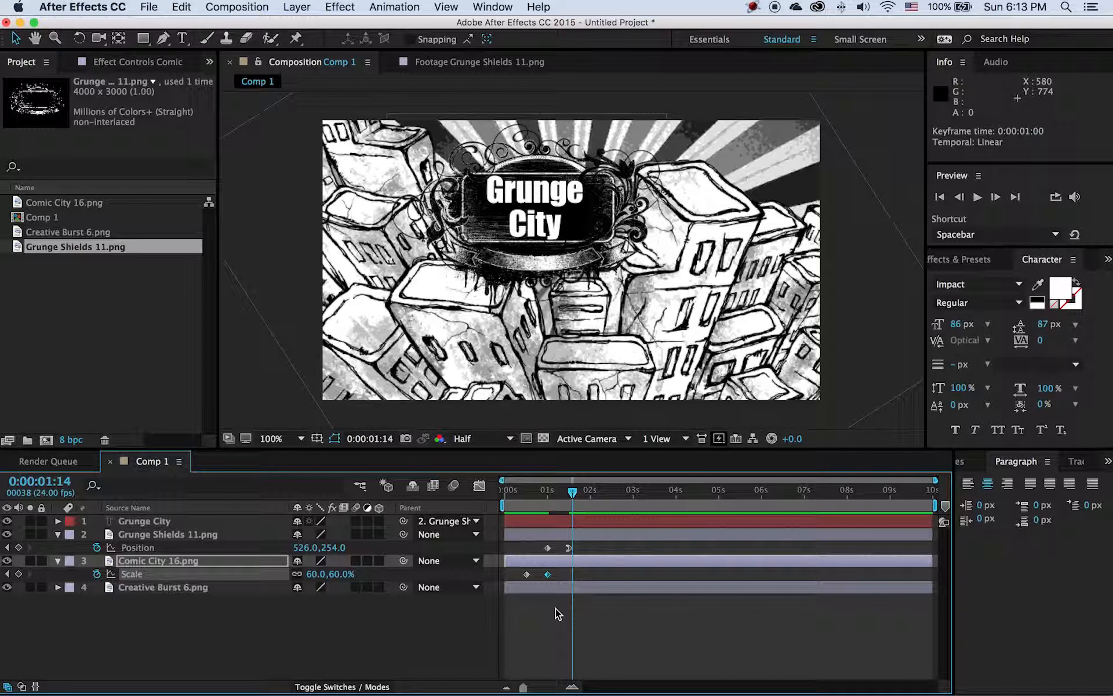
{"action": "key", "text": "F9"}
{"action": "mouse_move", "coordinate": [548, 576]}
{"action": "mouse_move", "coordinate": [568, 551]}
{"action": "left_click_drag", "start_coordinate": [513, 491], "coordinate": [443, 493]}
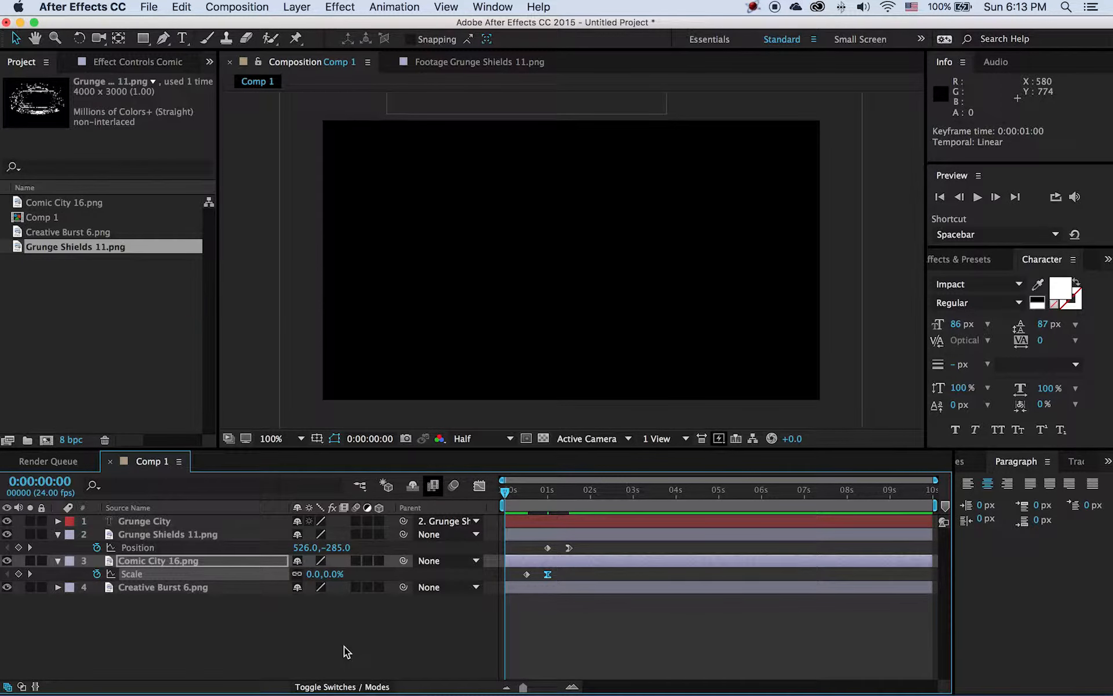
{"action": "key", "text": "space"}
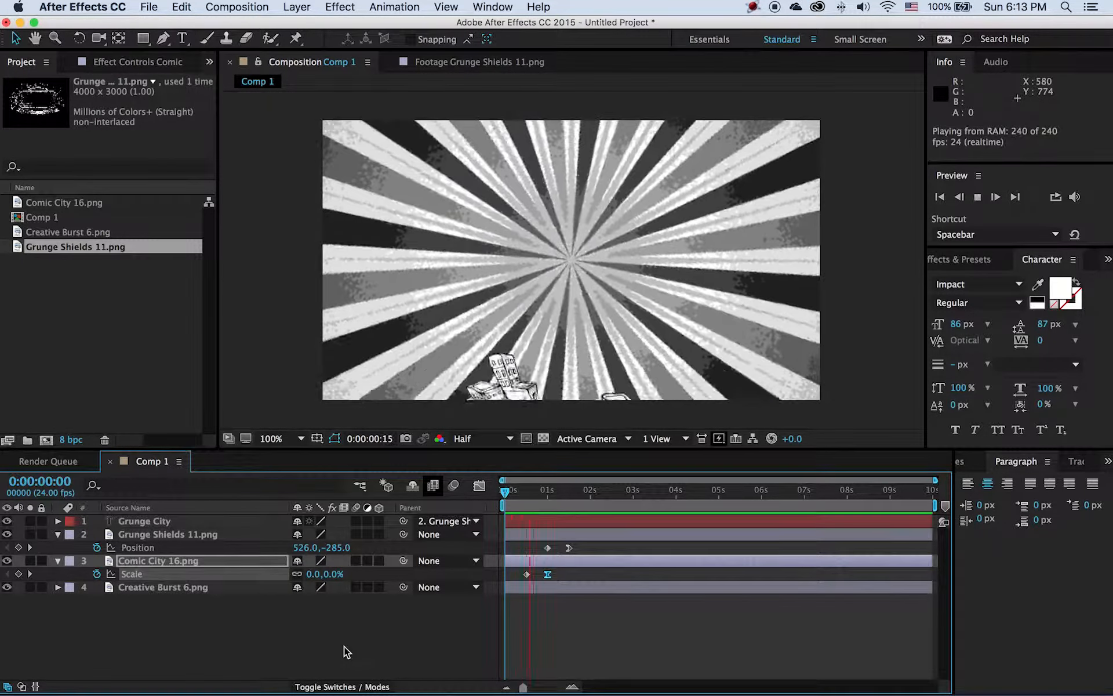